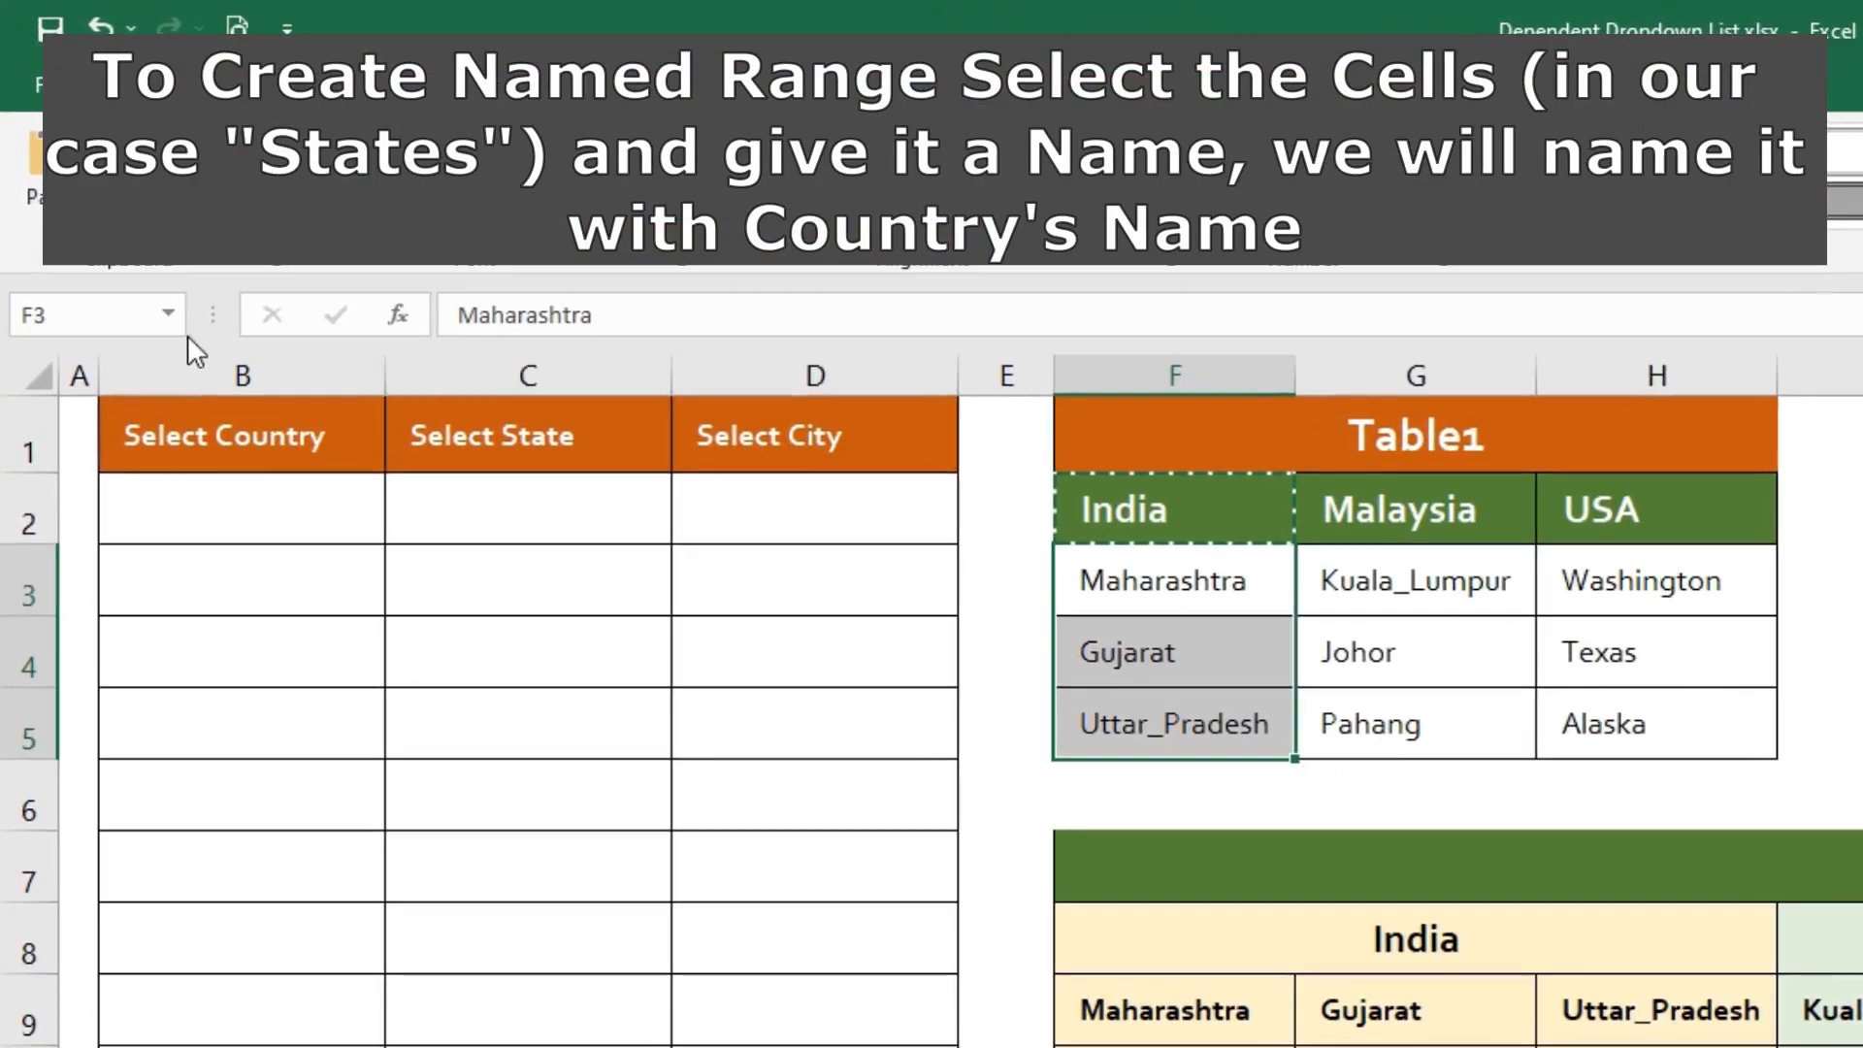
Step: Name the range of Indian states in F3:F5 of Table1 as India
left_click(87, 316)
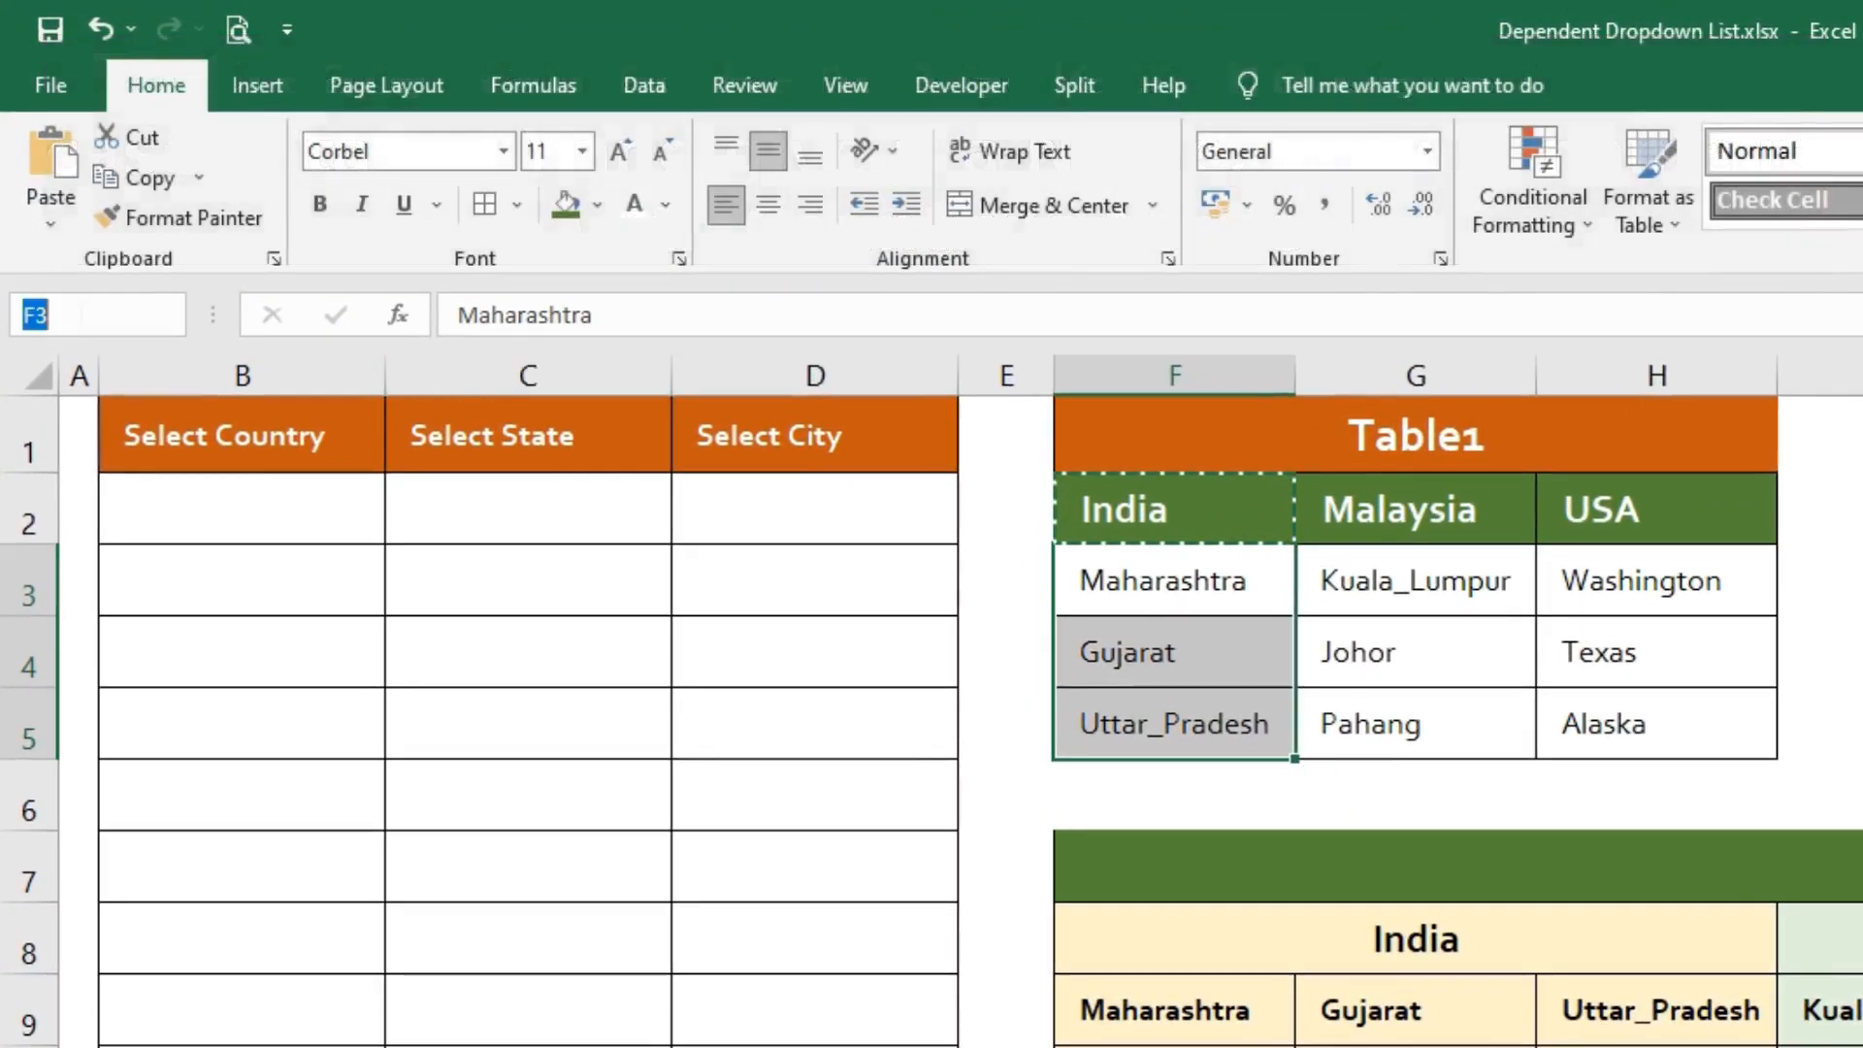
type("India")
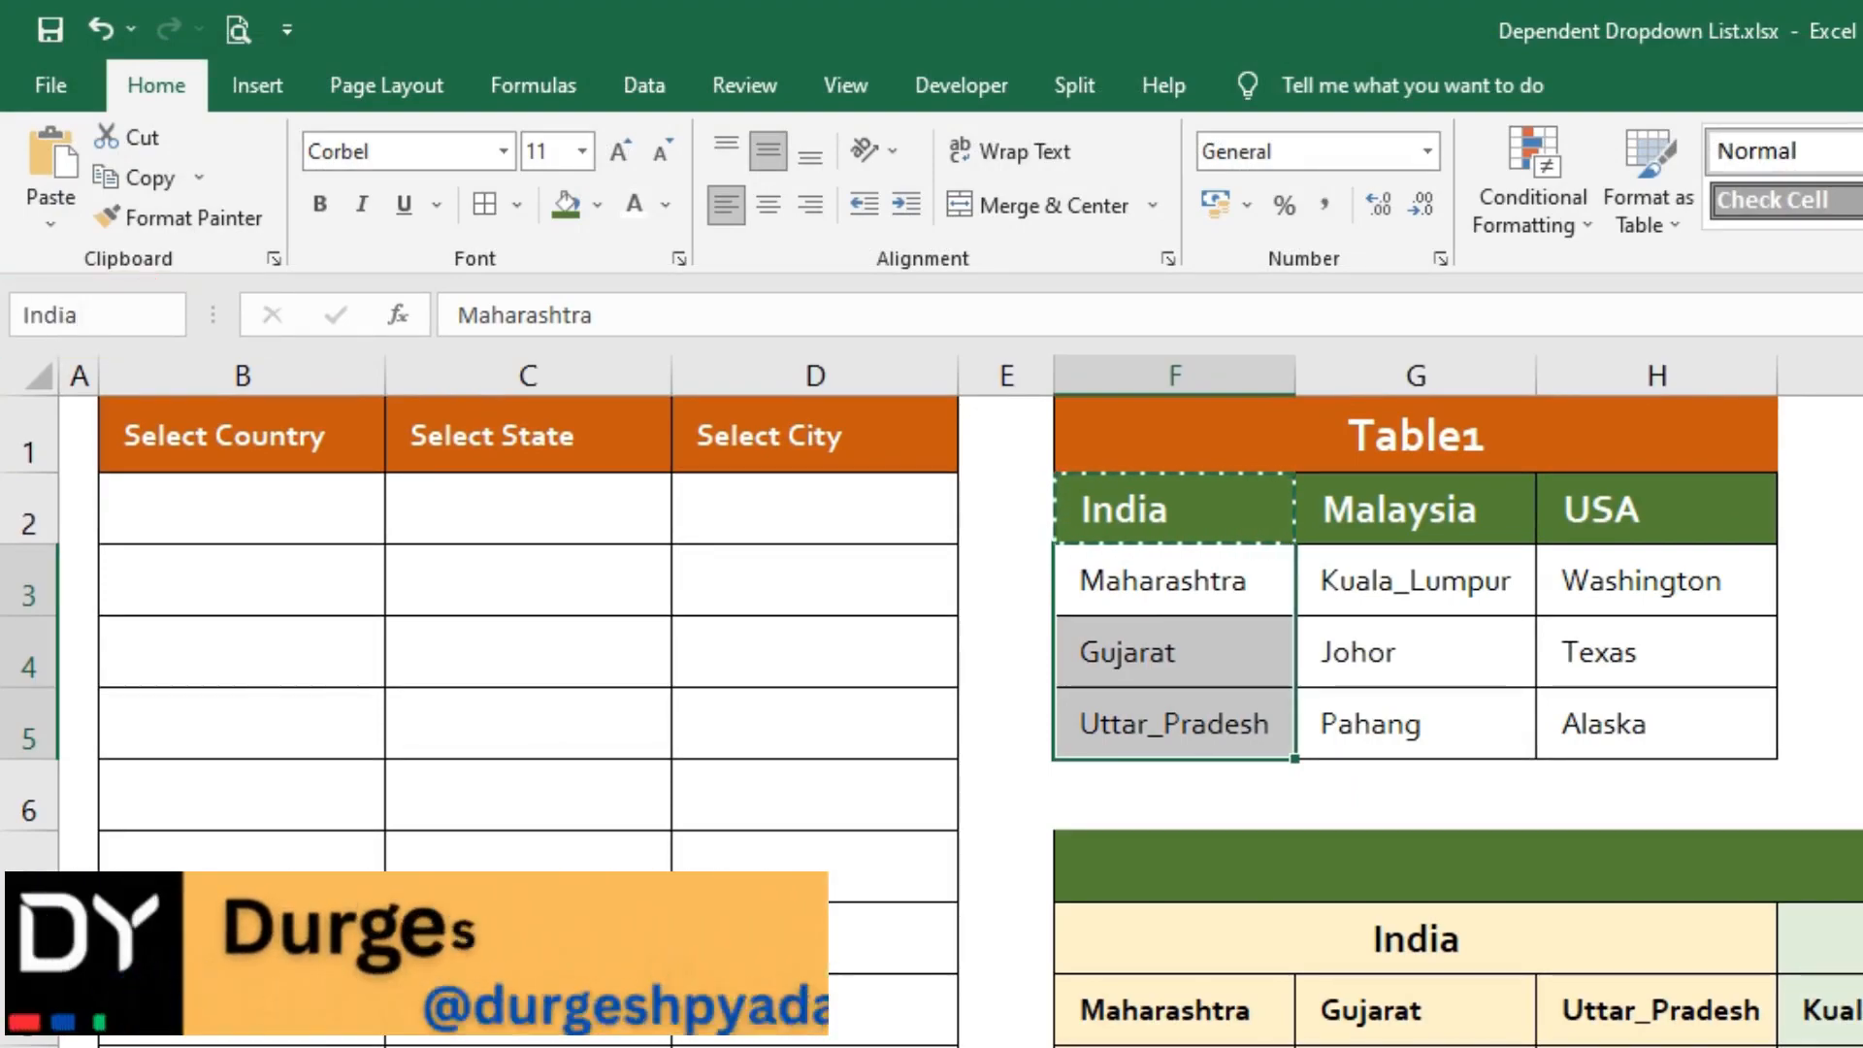
key("Return")
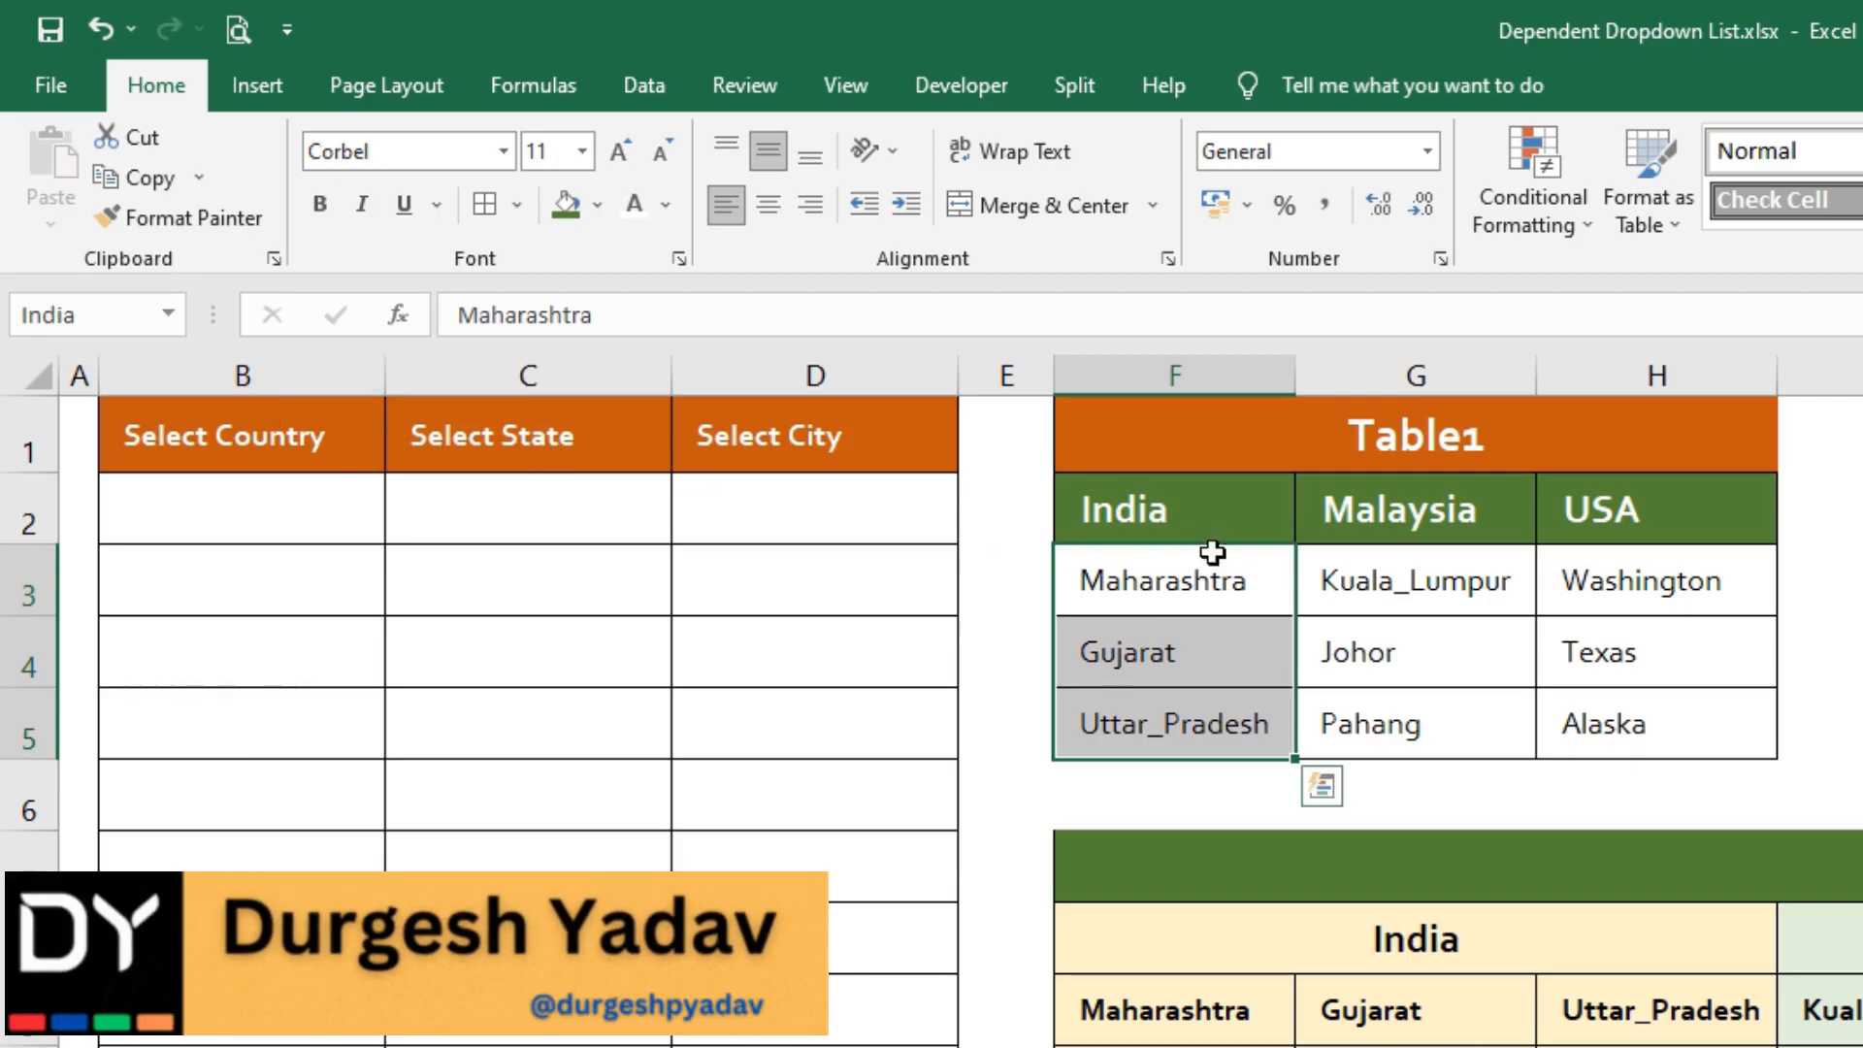
Step: Name the range of Malaysian states in G3:G5 of Table1 as Malaysia
left_click_drag(1342, 593, 1337, 735)
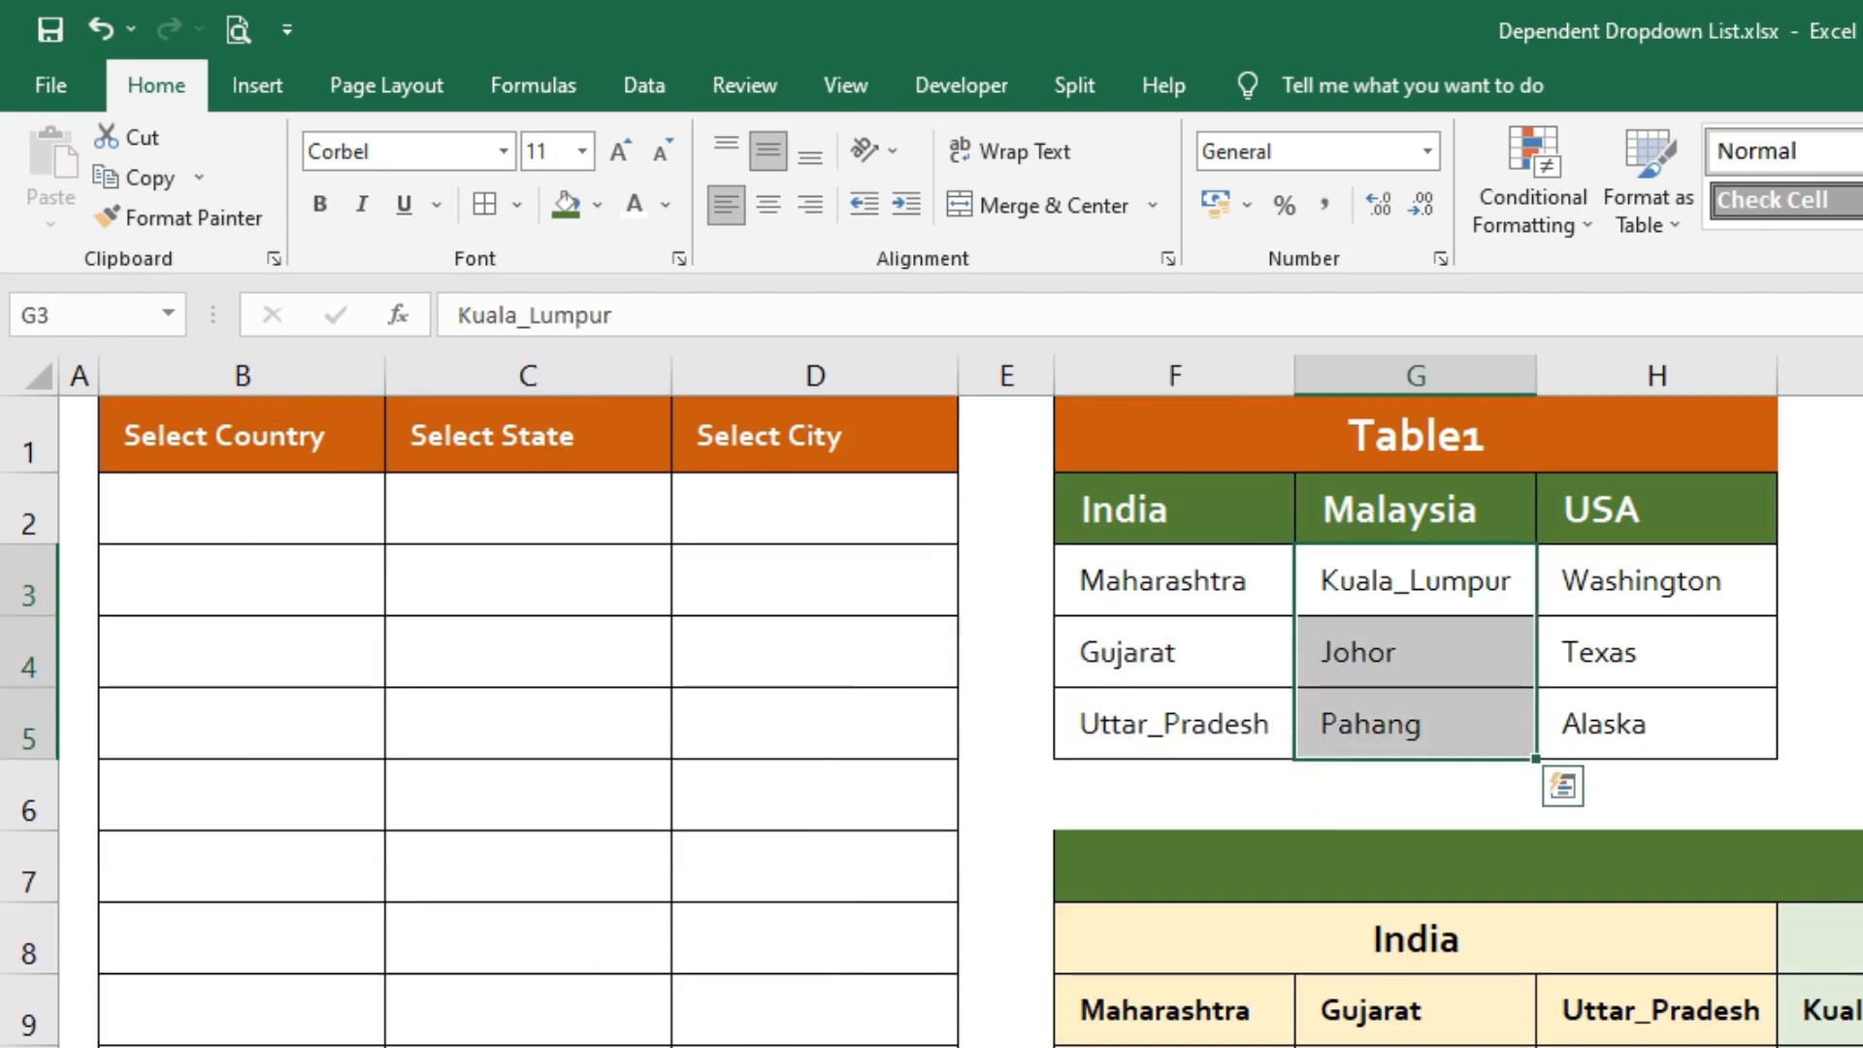
left_click(97, 315)
type("Malaysia")
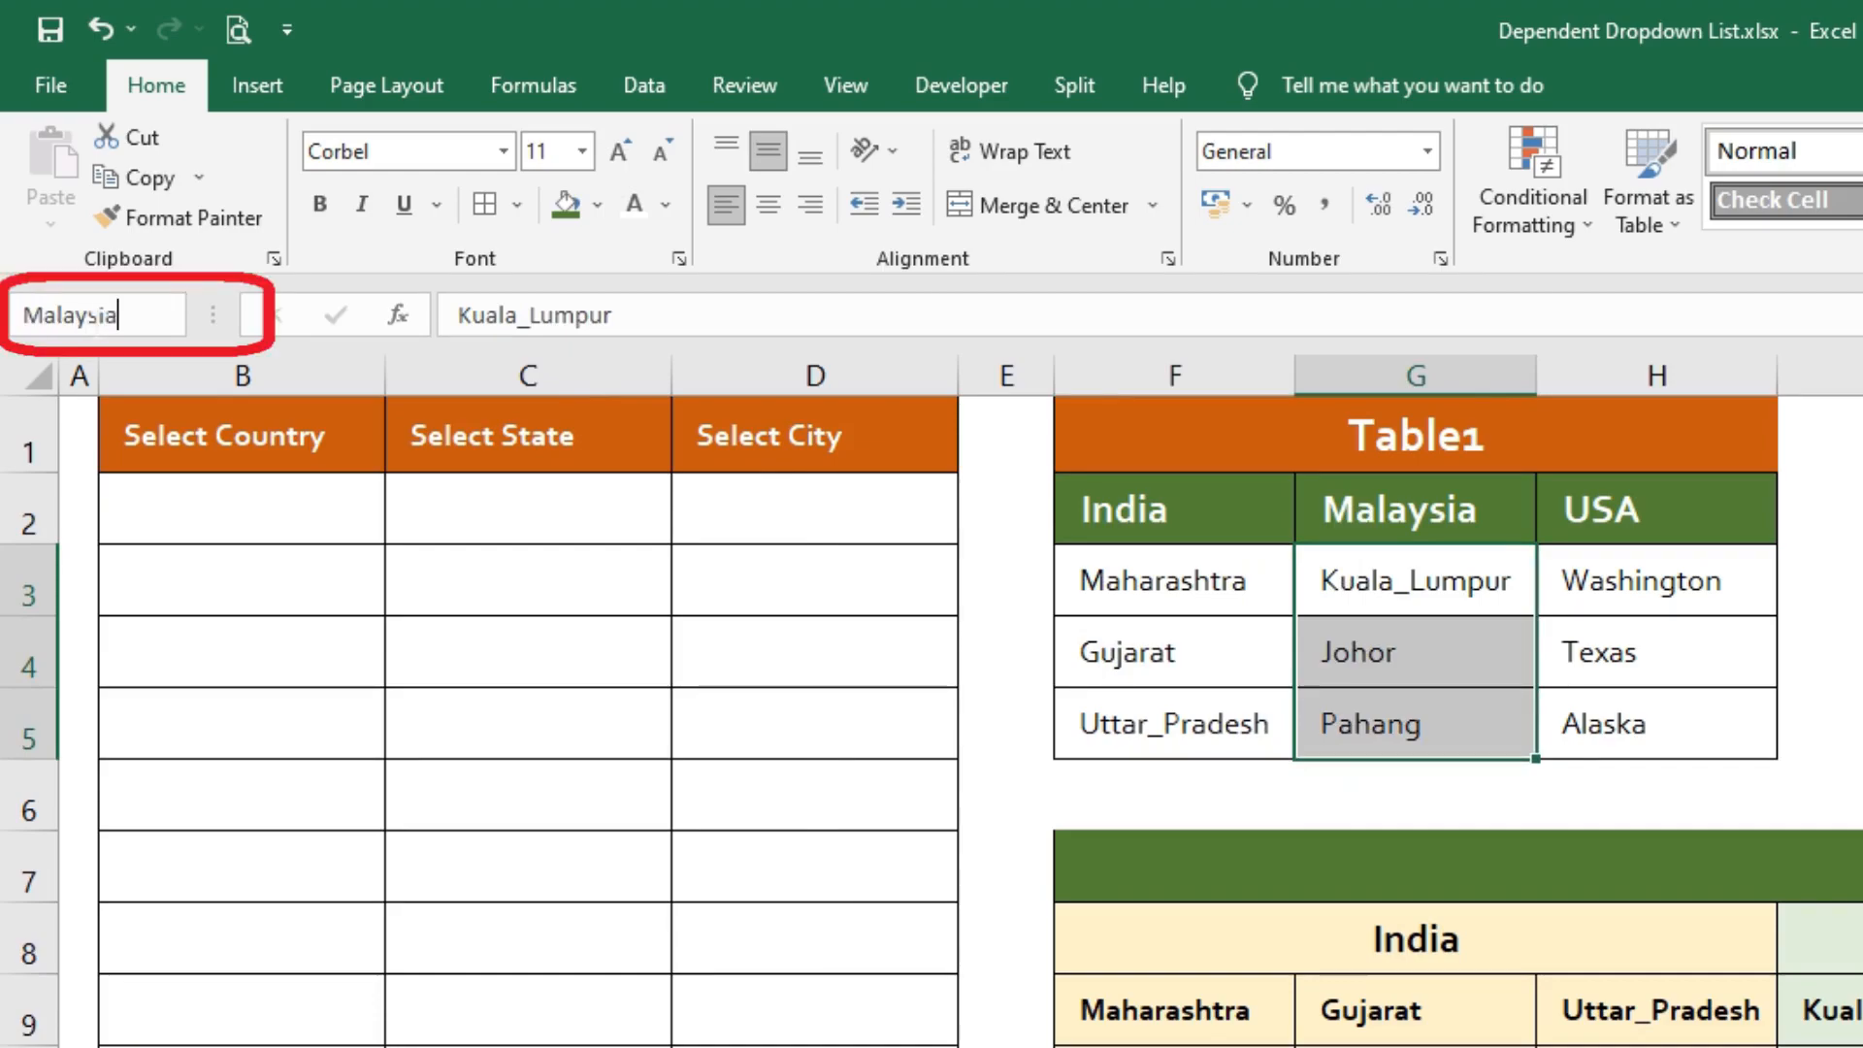
key("Return")
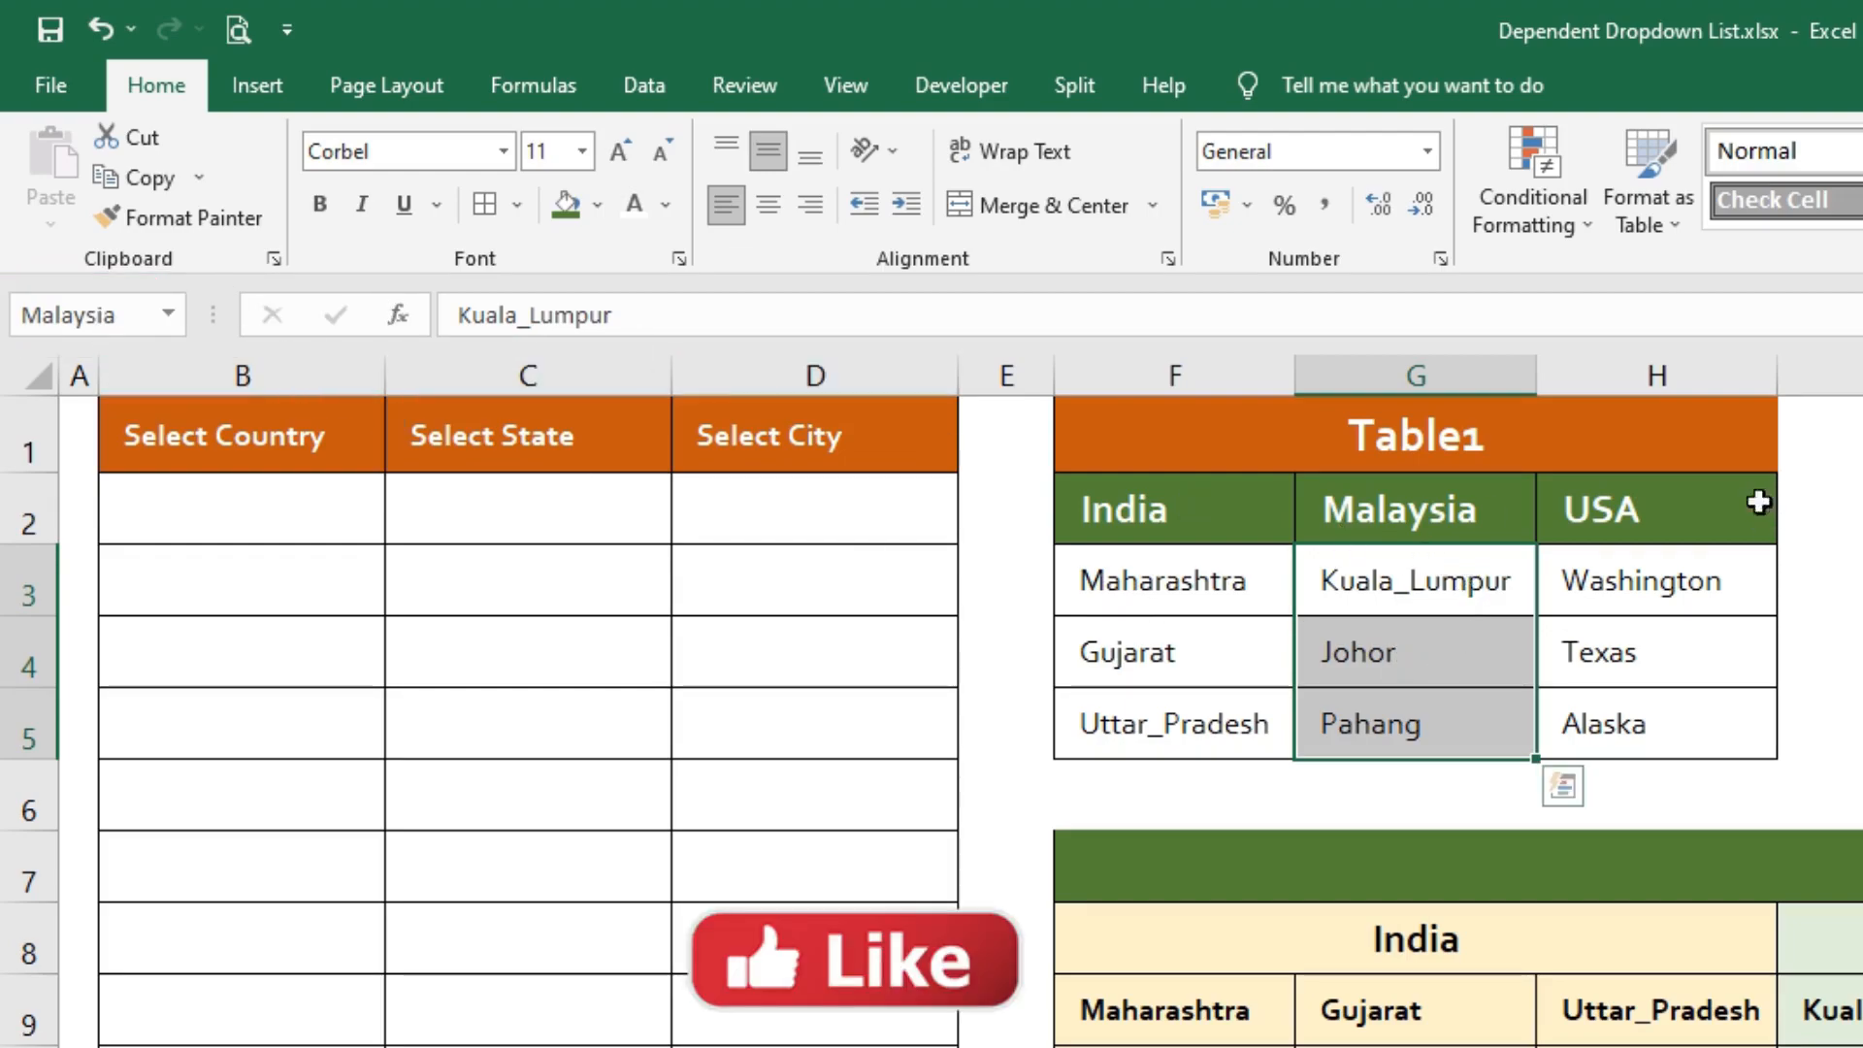
Step: Name the range of US states in H3:H5 of Table1 as USA
left_click_drag(1626, 572, 1618, 734)
left_click(36, 315)
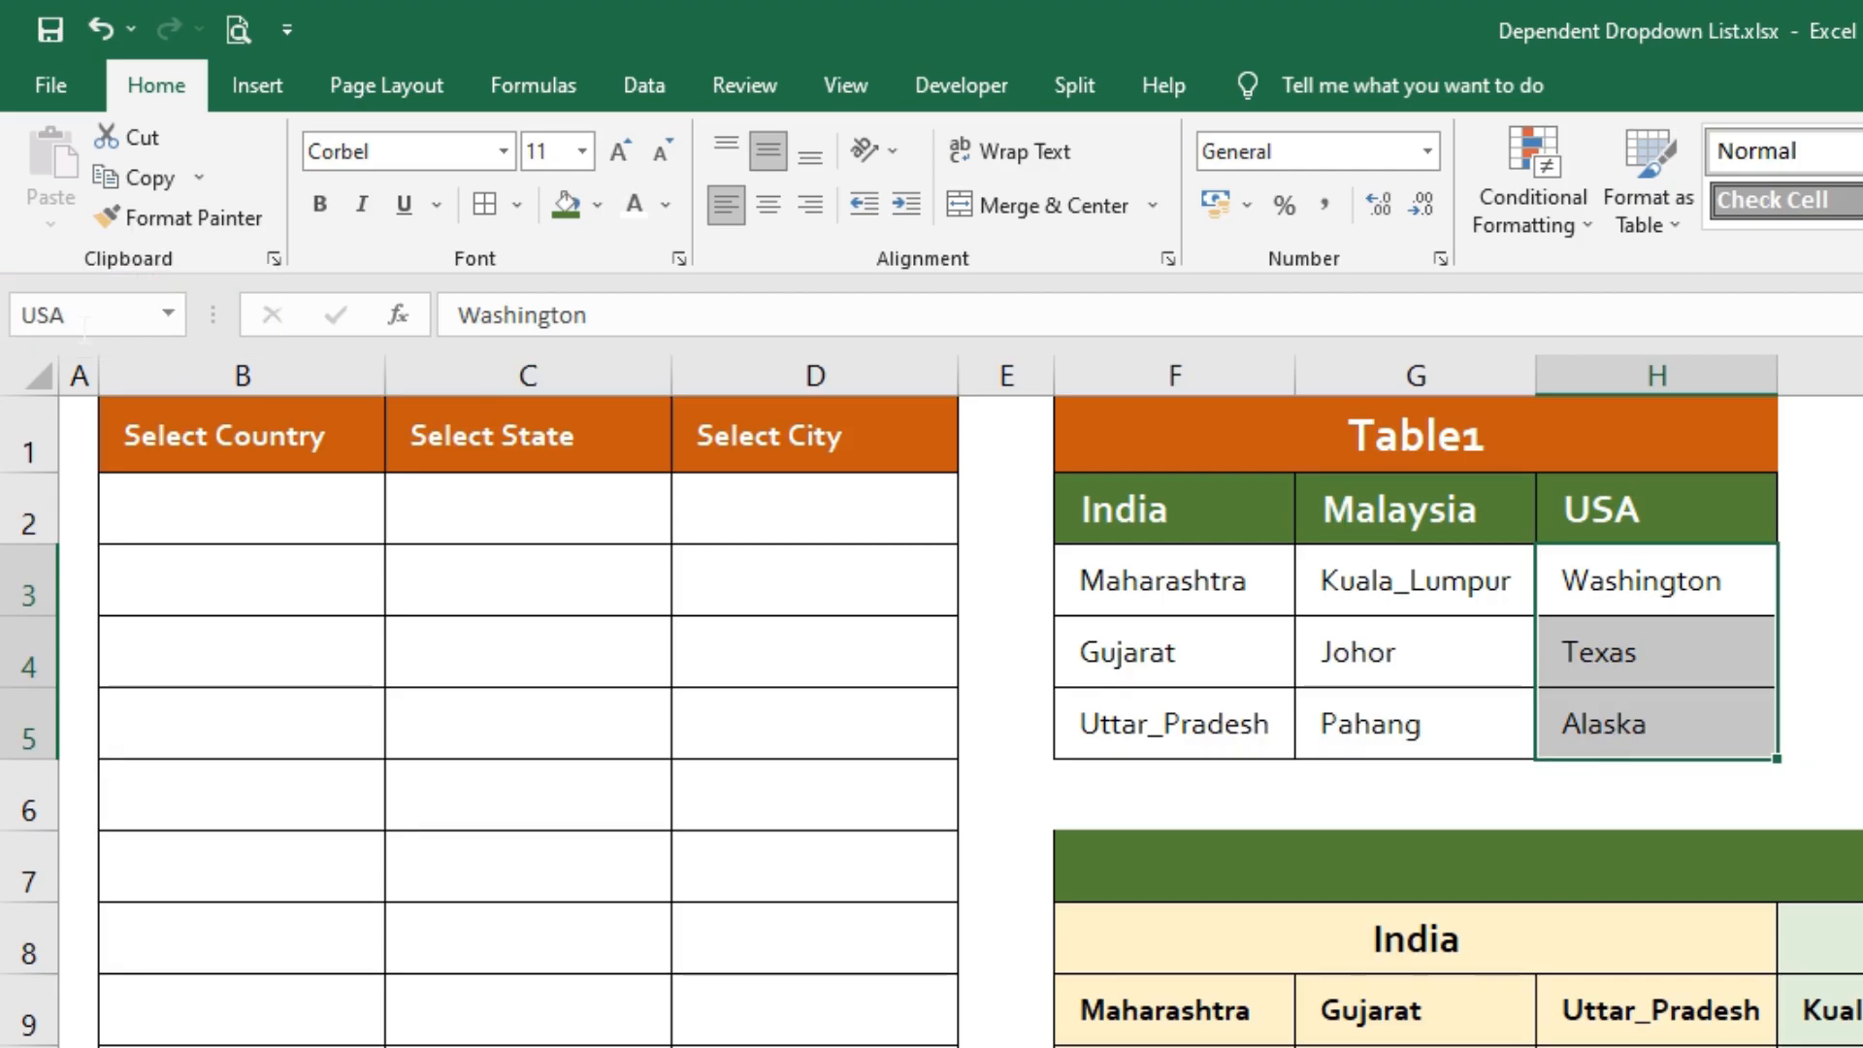
left_click(1010, 453)
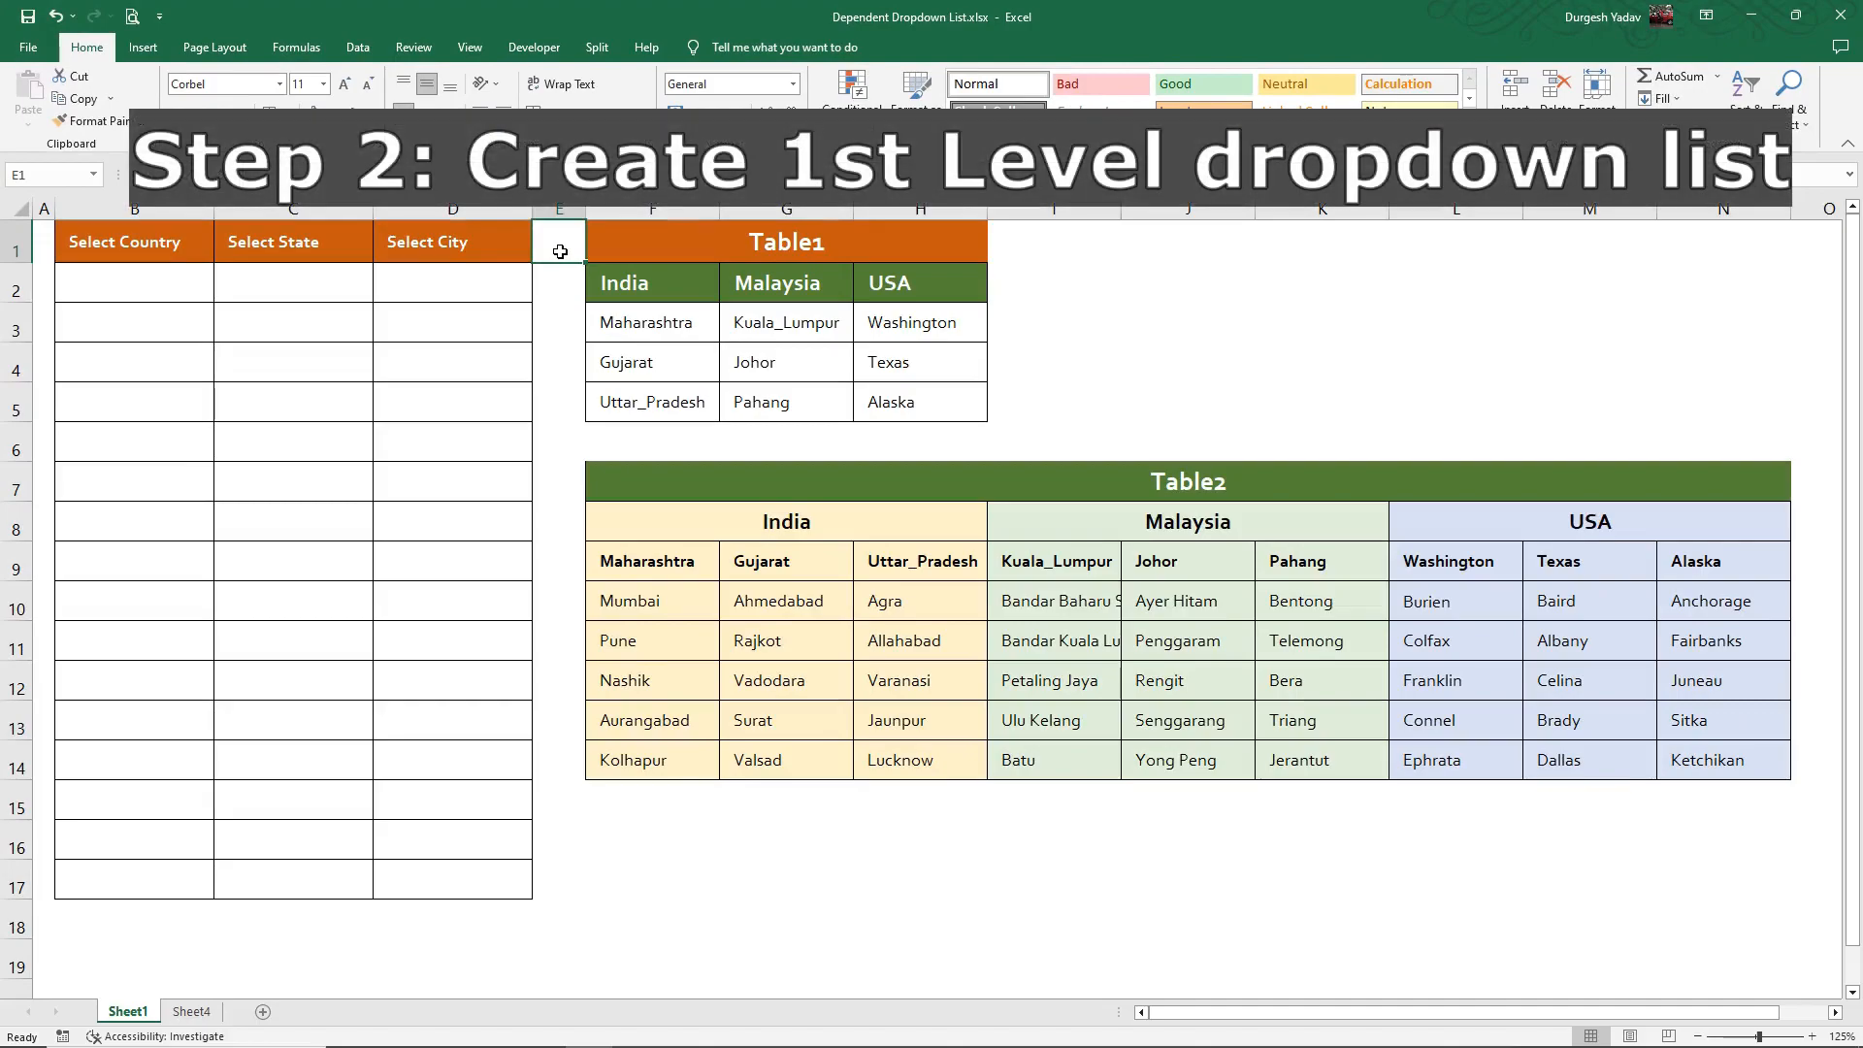
Step: Start a data validation rule for the Select Country cells B2:B17 and set it to allow a List
left_click_drag(137, 283, 128, 866)
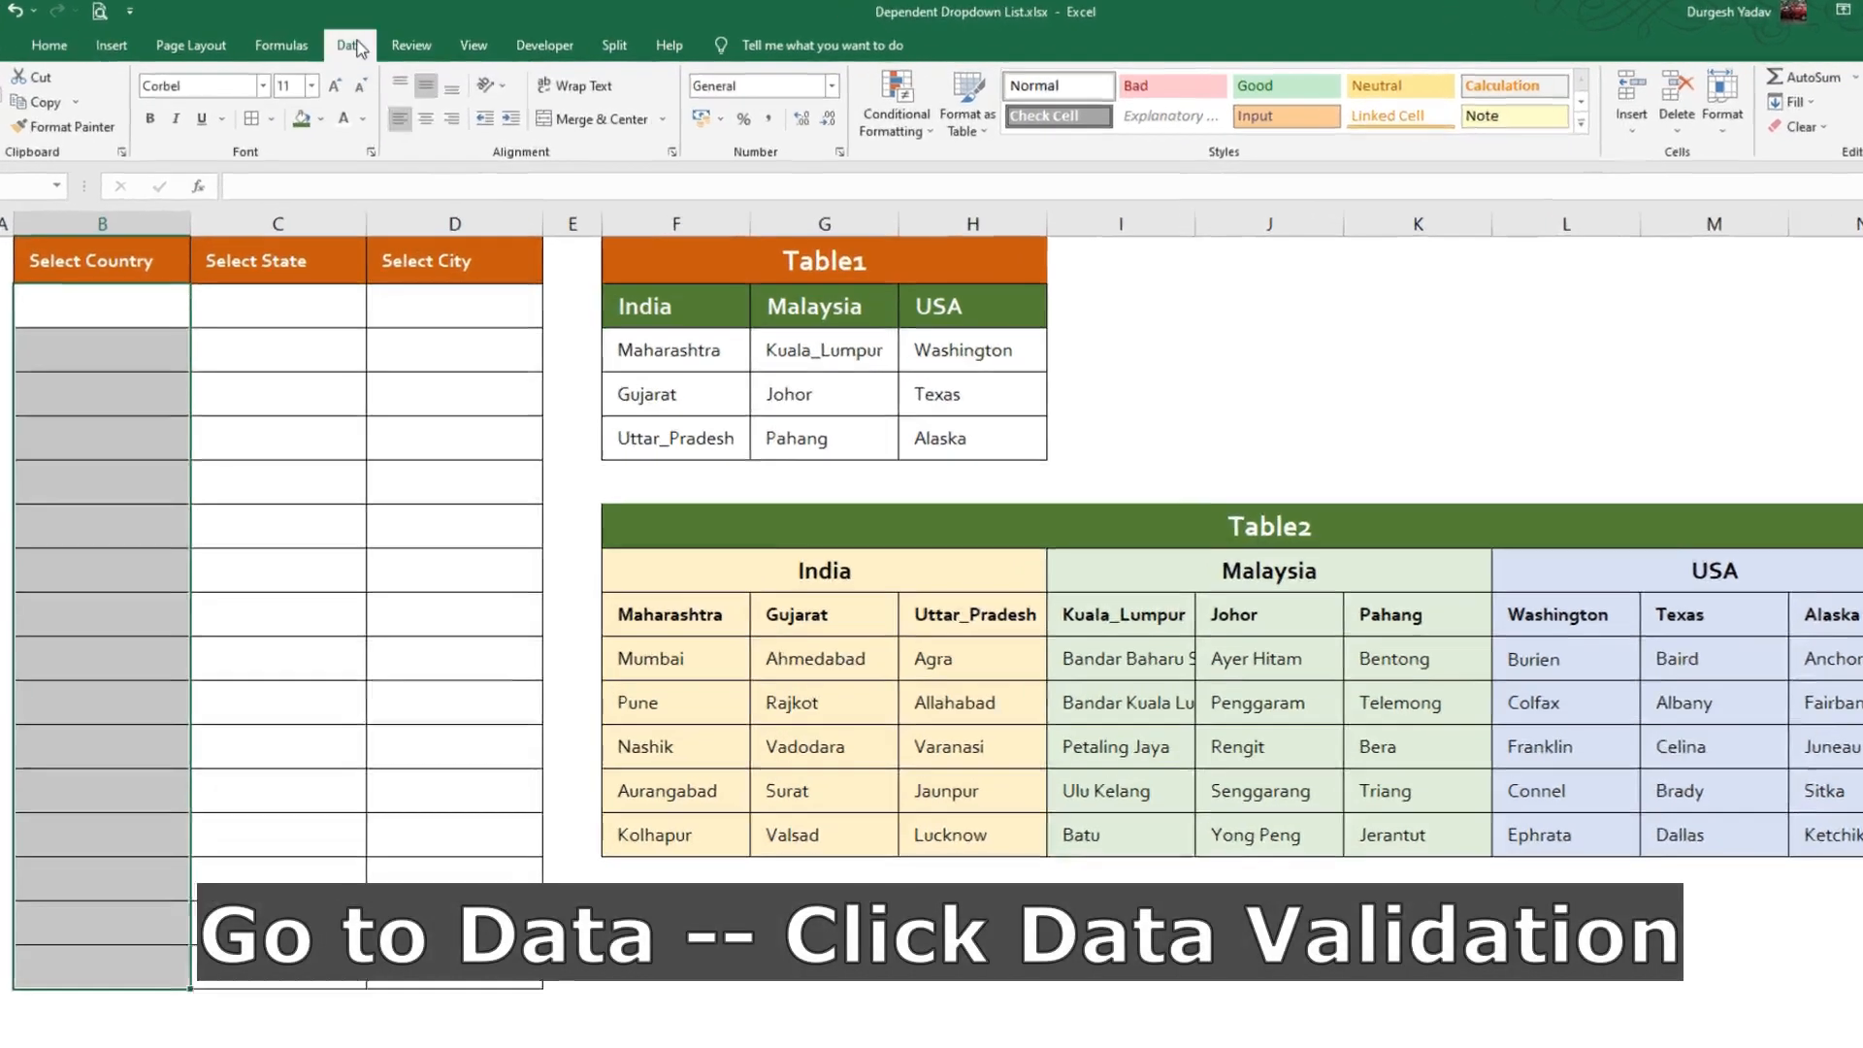
left_click(367, 47)
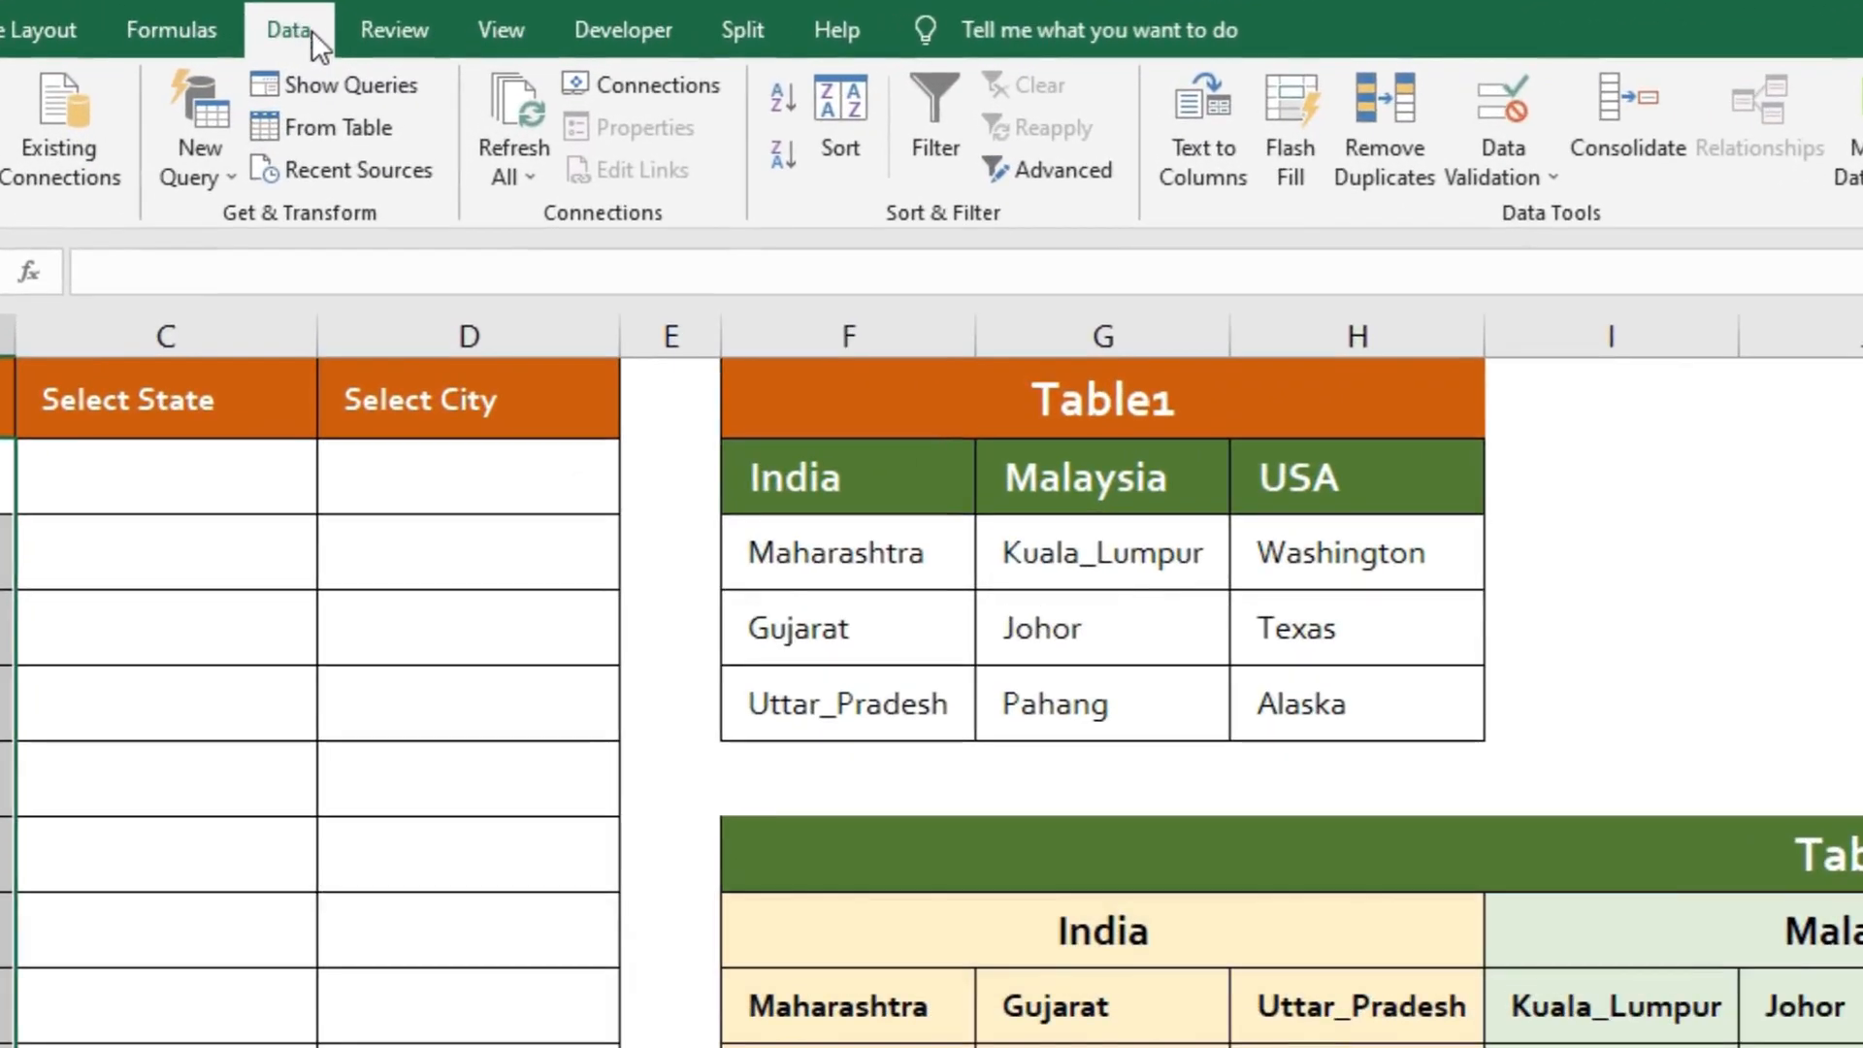
left_click(1485, 114)
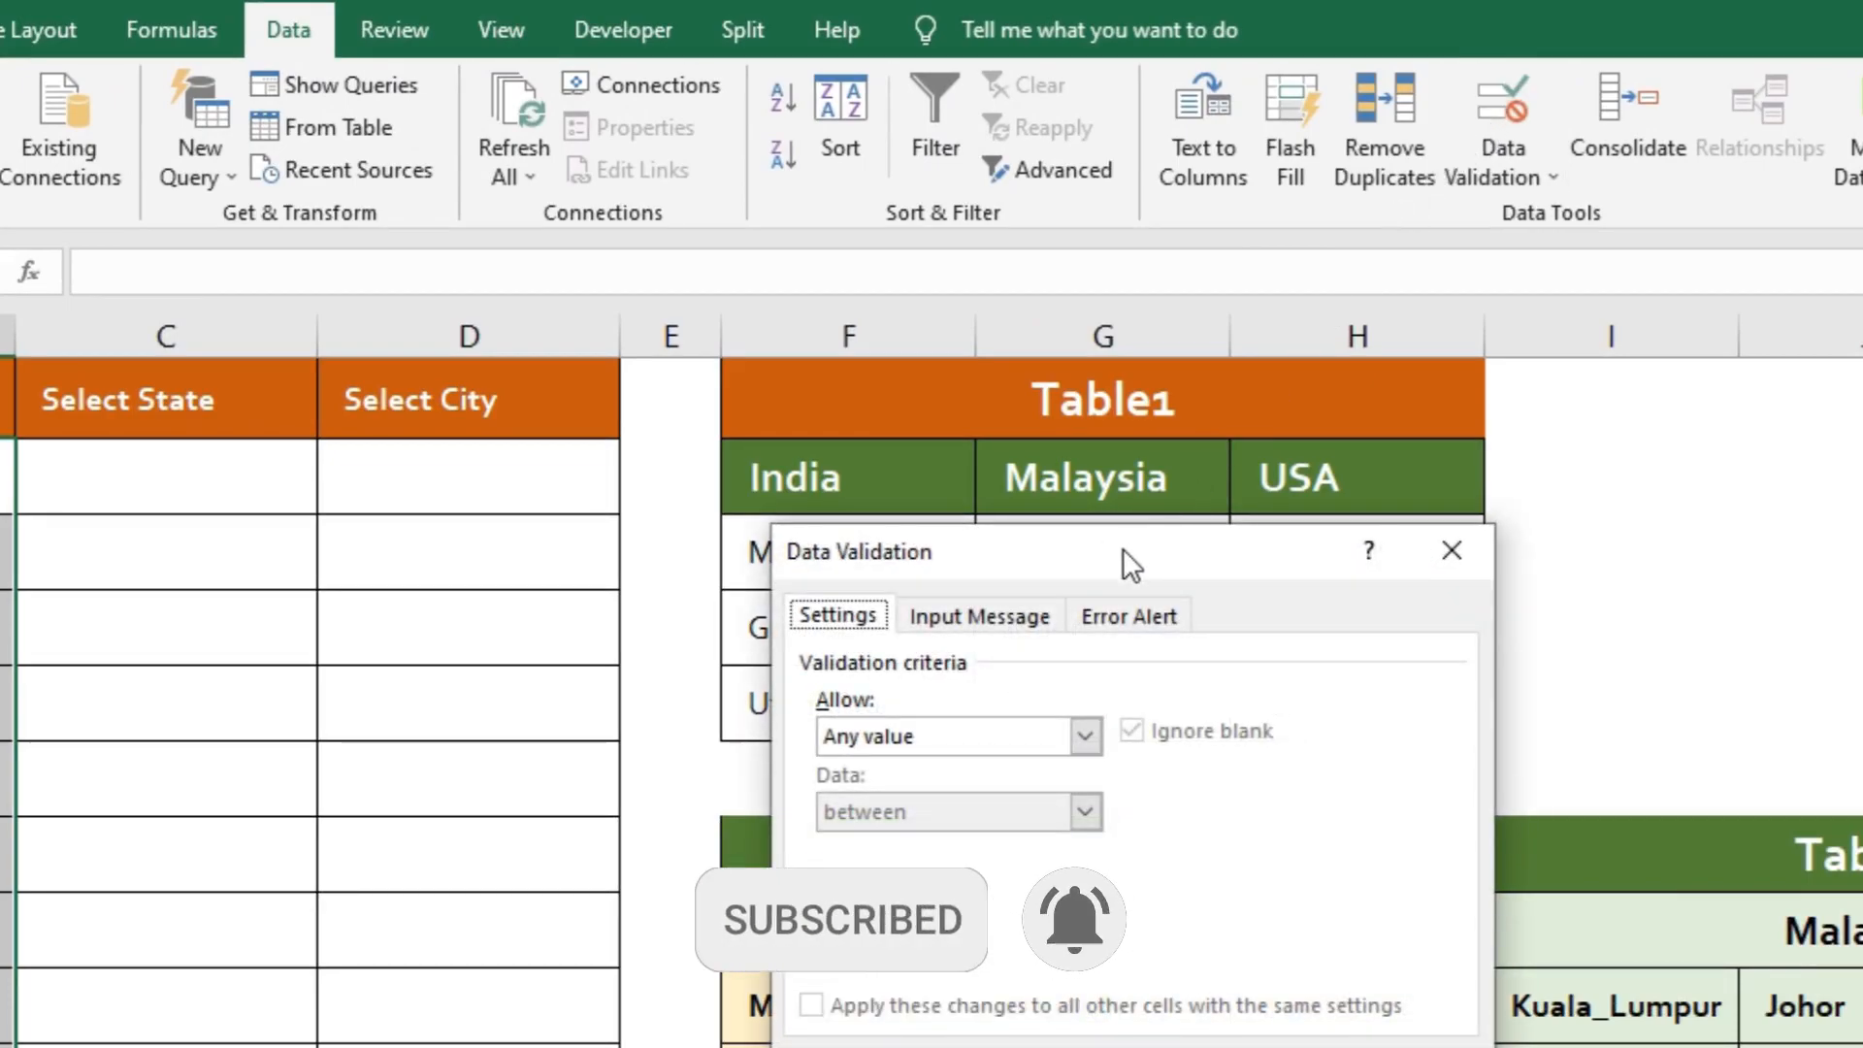
left_click(1009, 740)
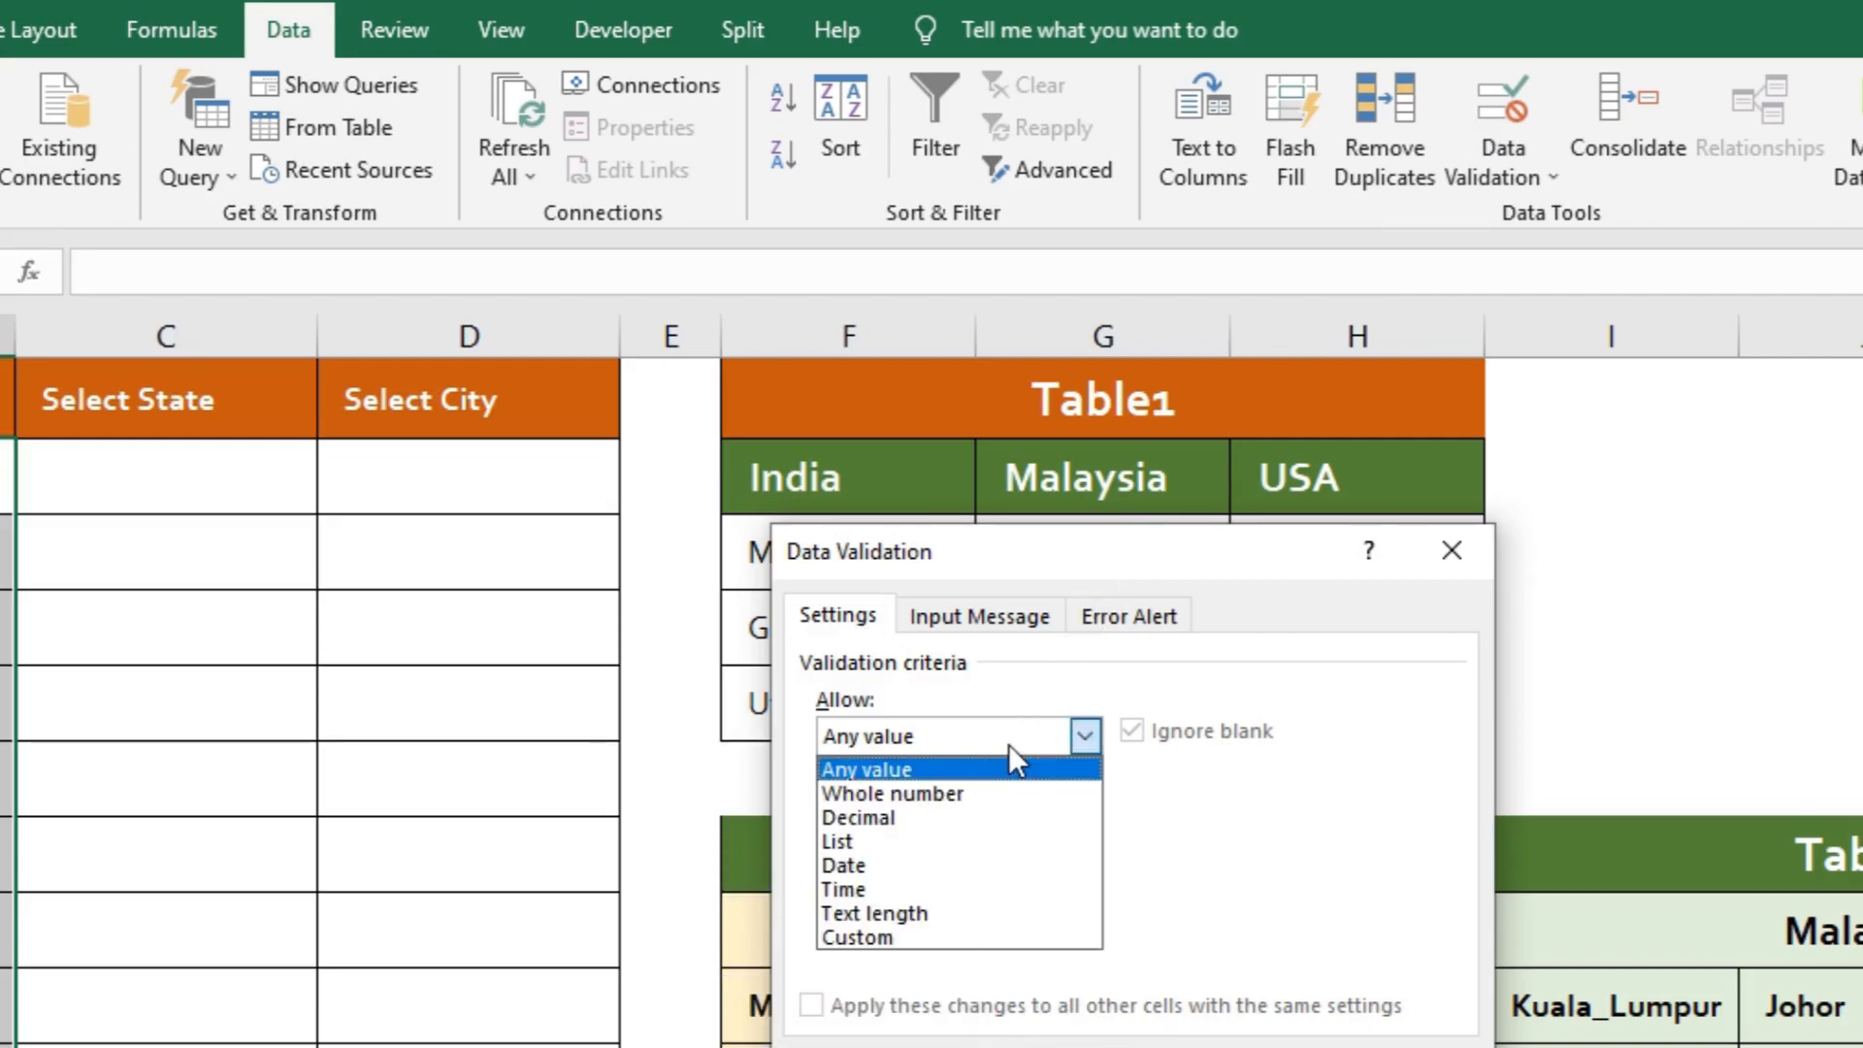
left_click(1009, 744)
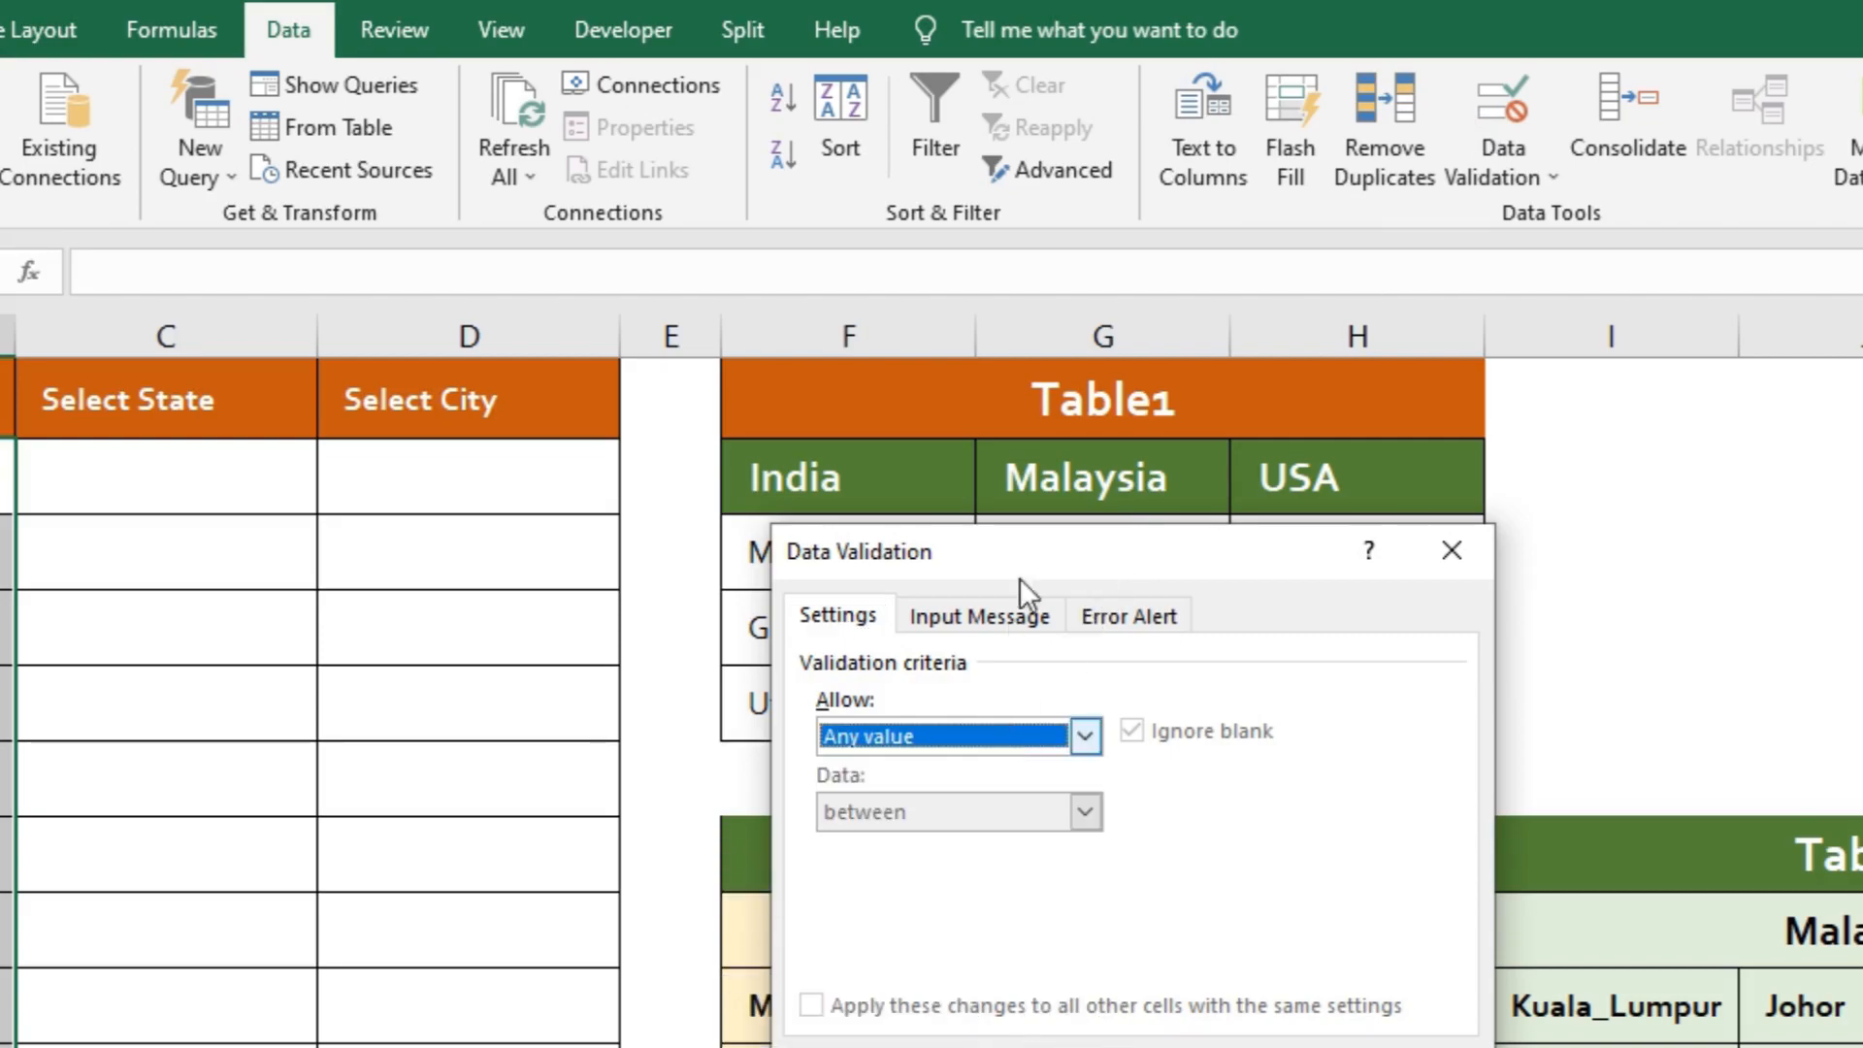
left_click_drag(1023, 549, 447, 488)
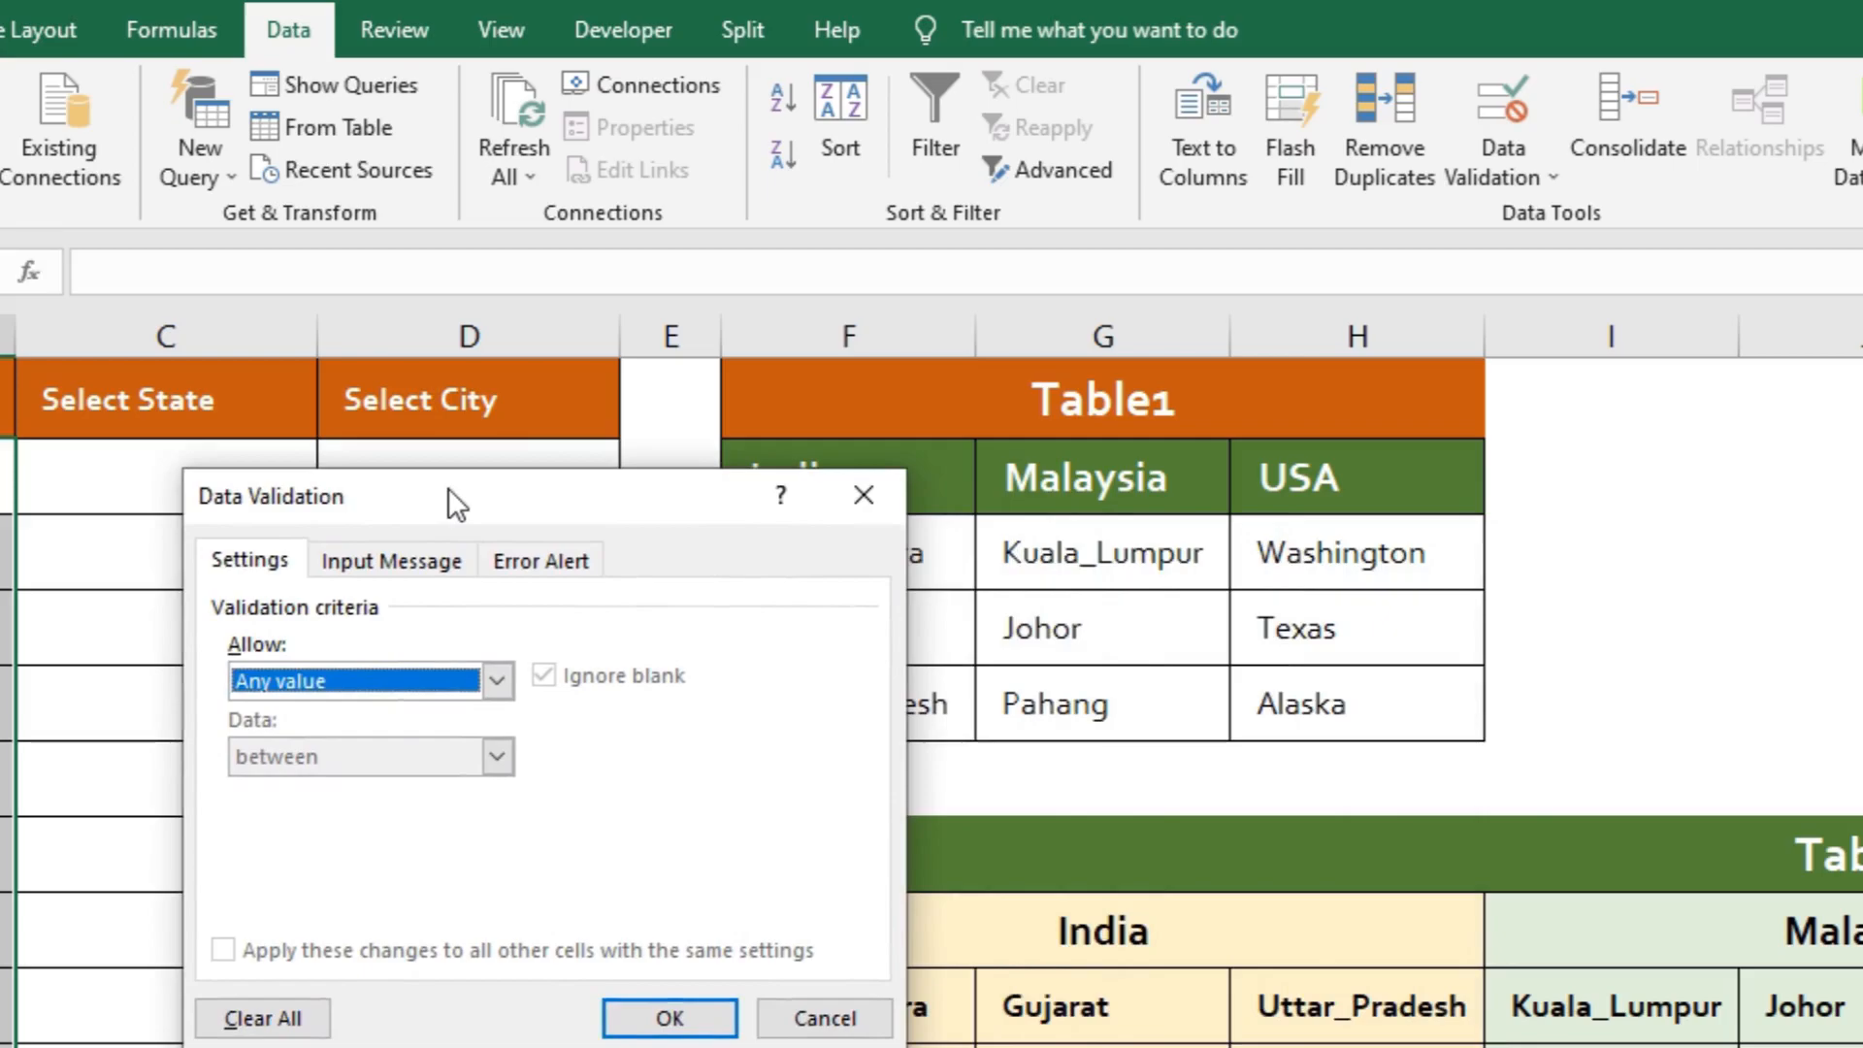
left_click(387, 681)
left_click(322, 776)
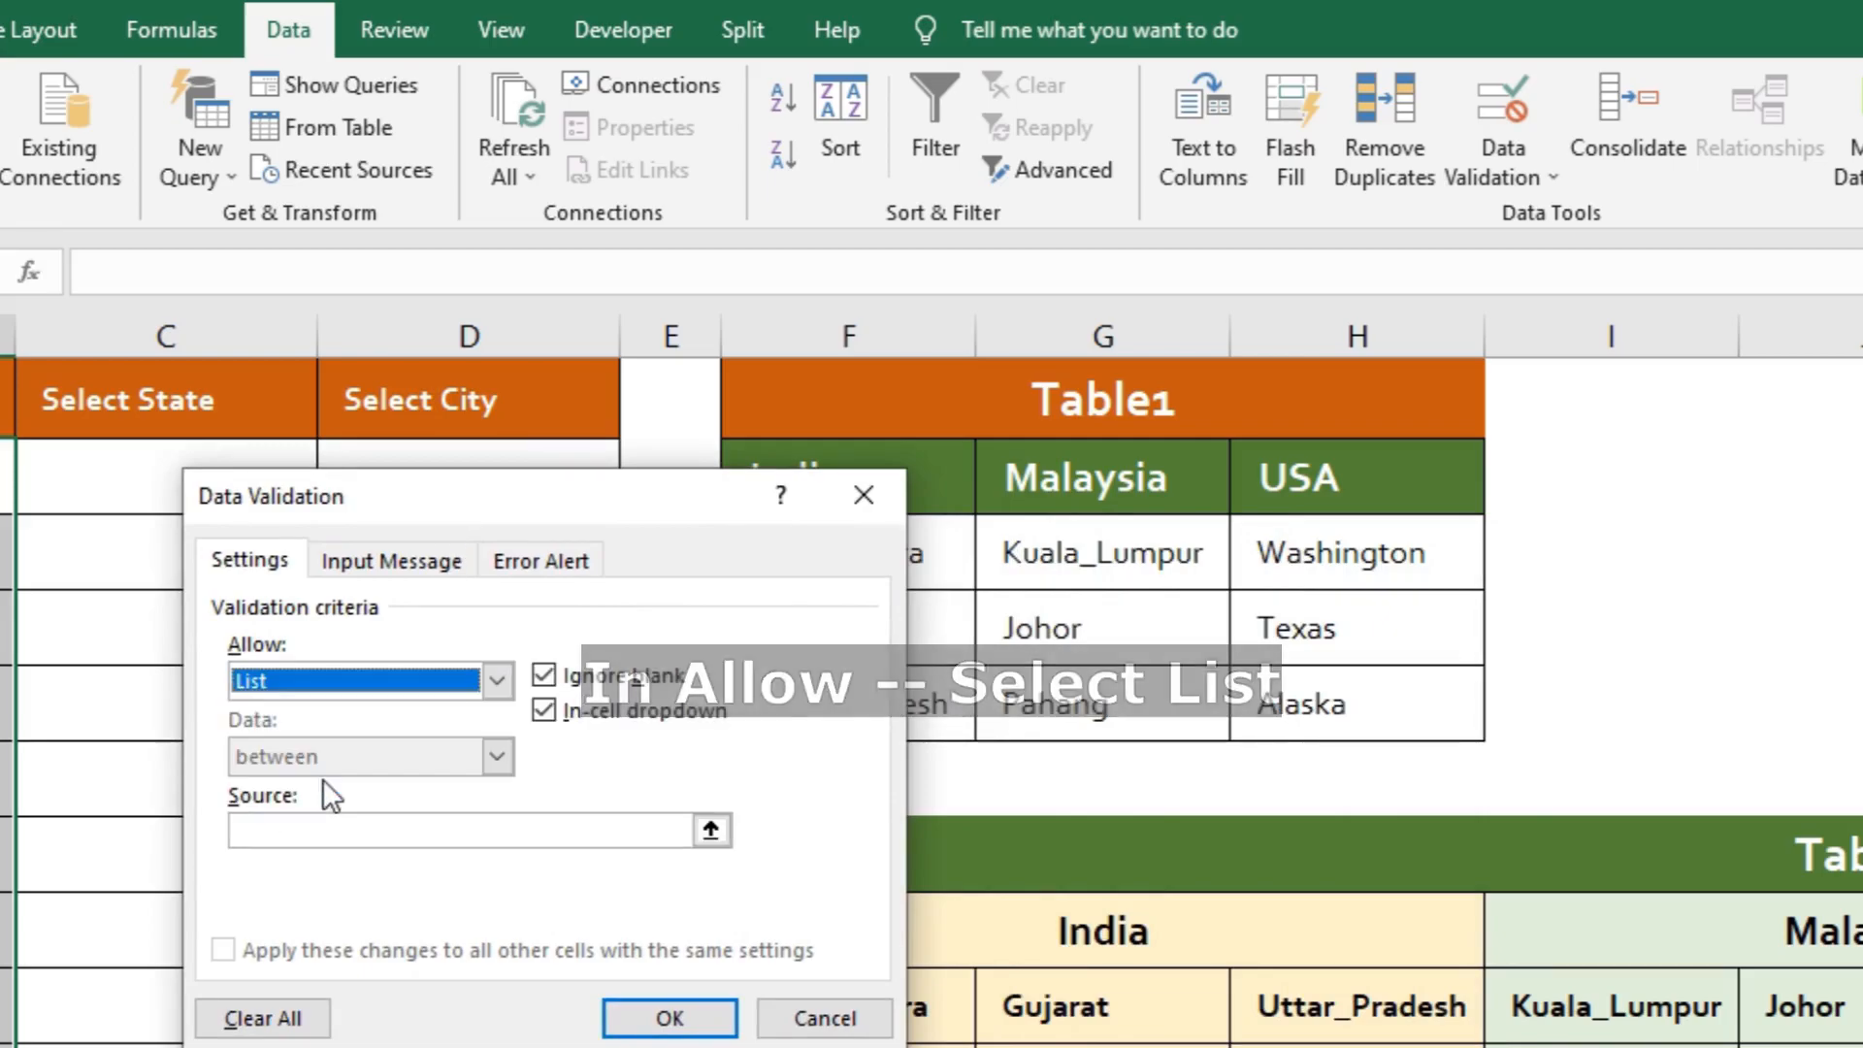
Step: Use the Table1 country headers, =$F$2:$H$2, as the list source and apply the validation rule
left_click(316, 832)
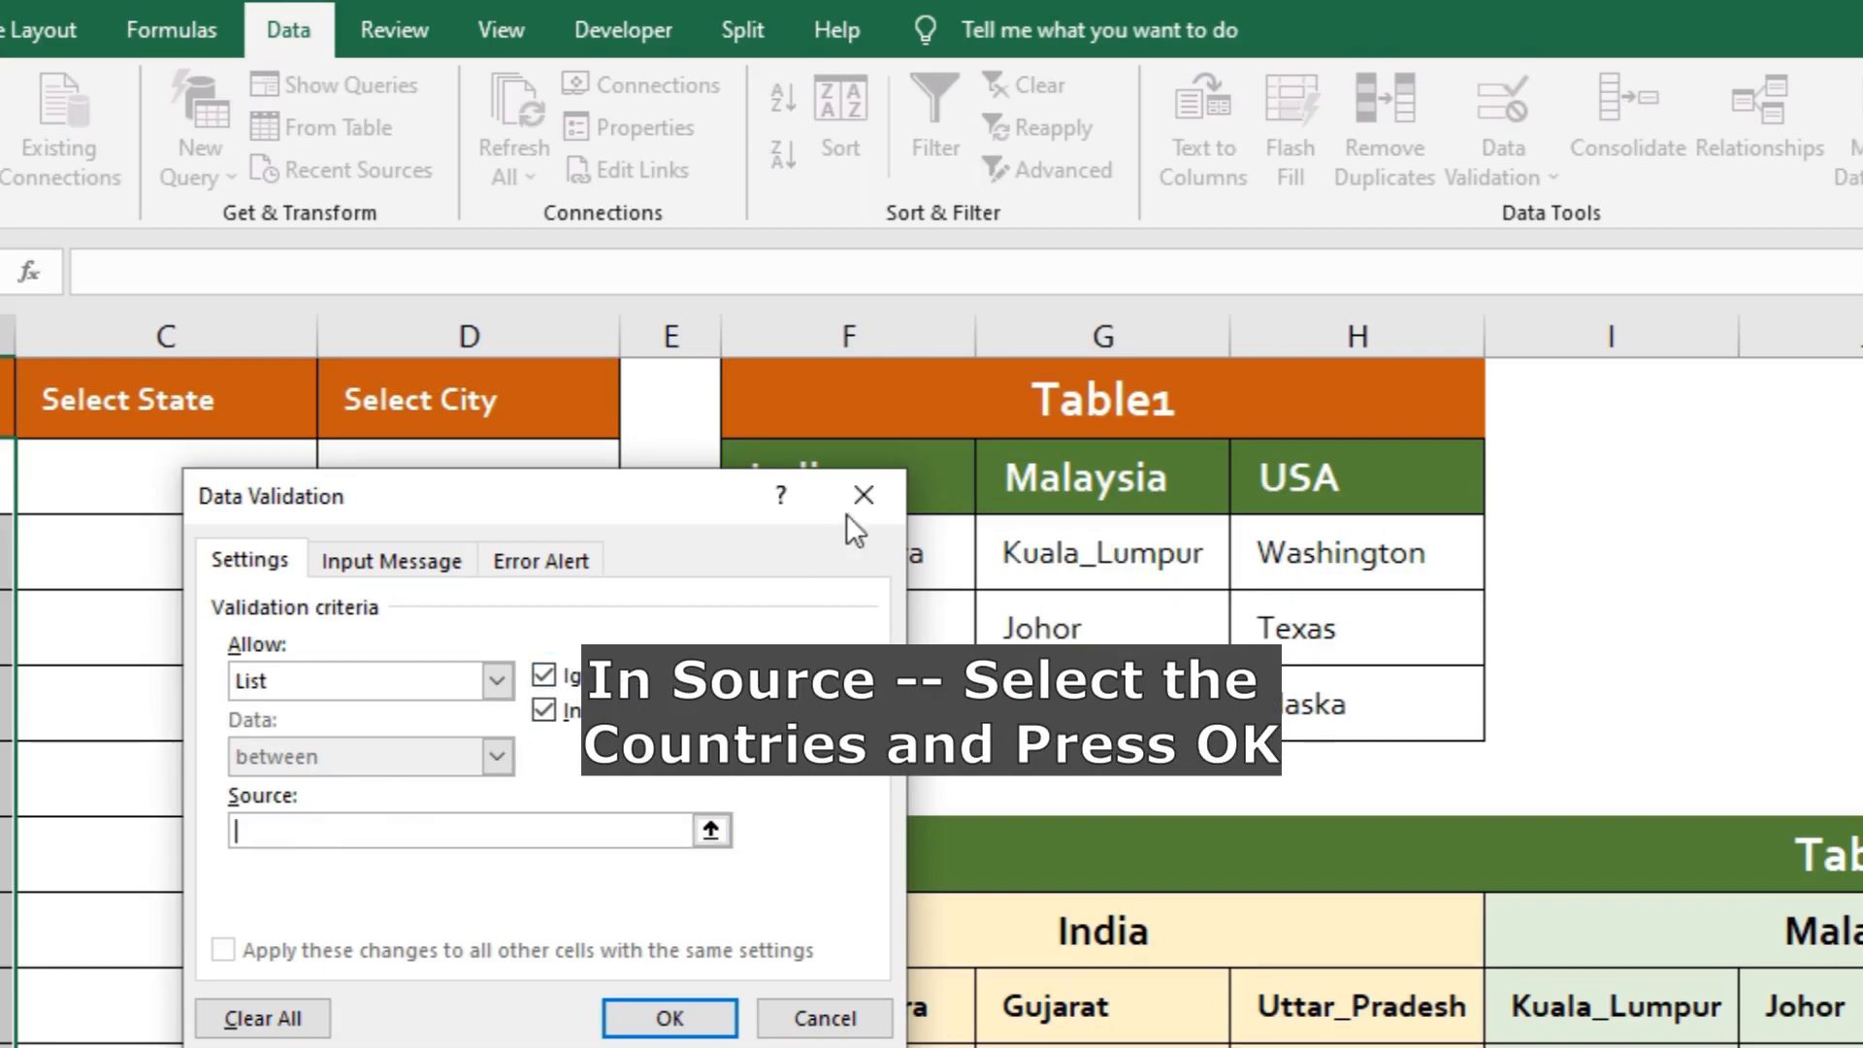
left_click_drag(922, 456, 1256, 462)
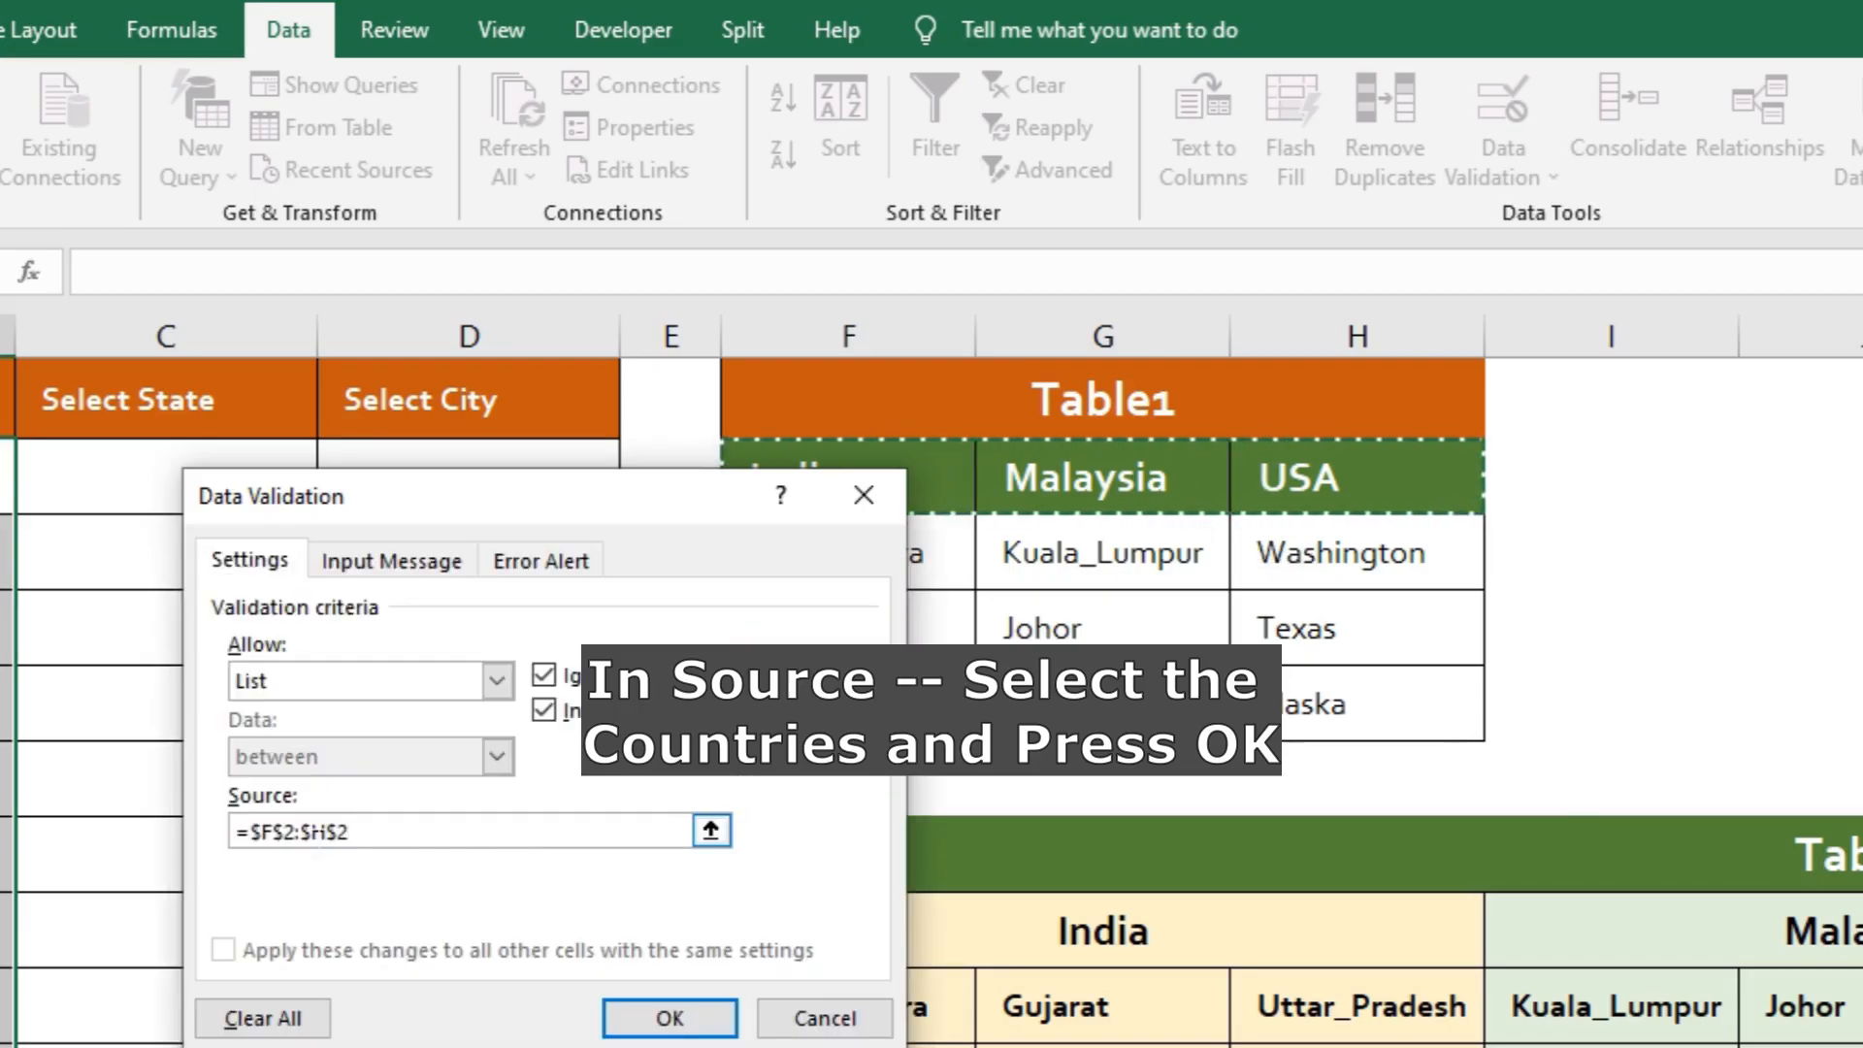
left_click(648, 1026)
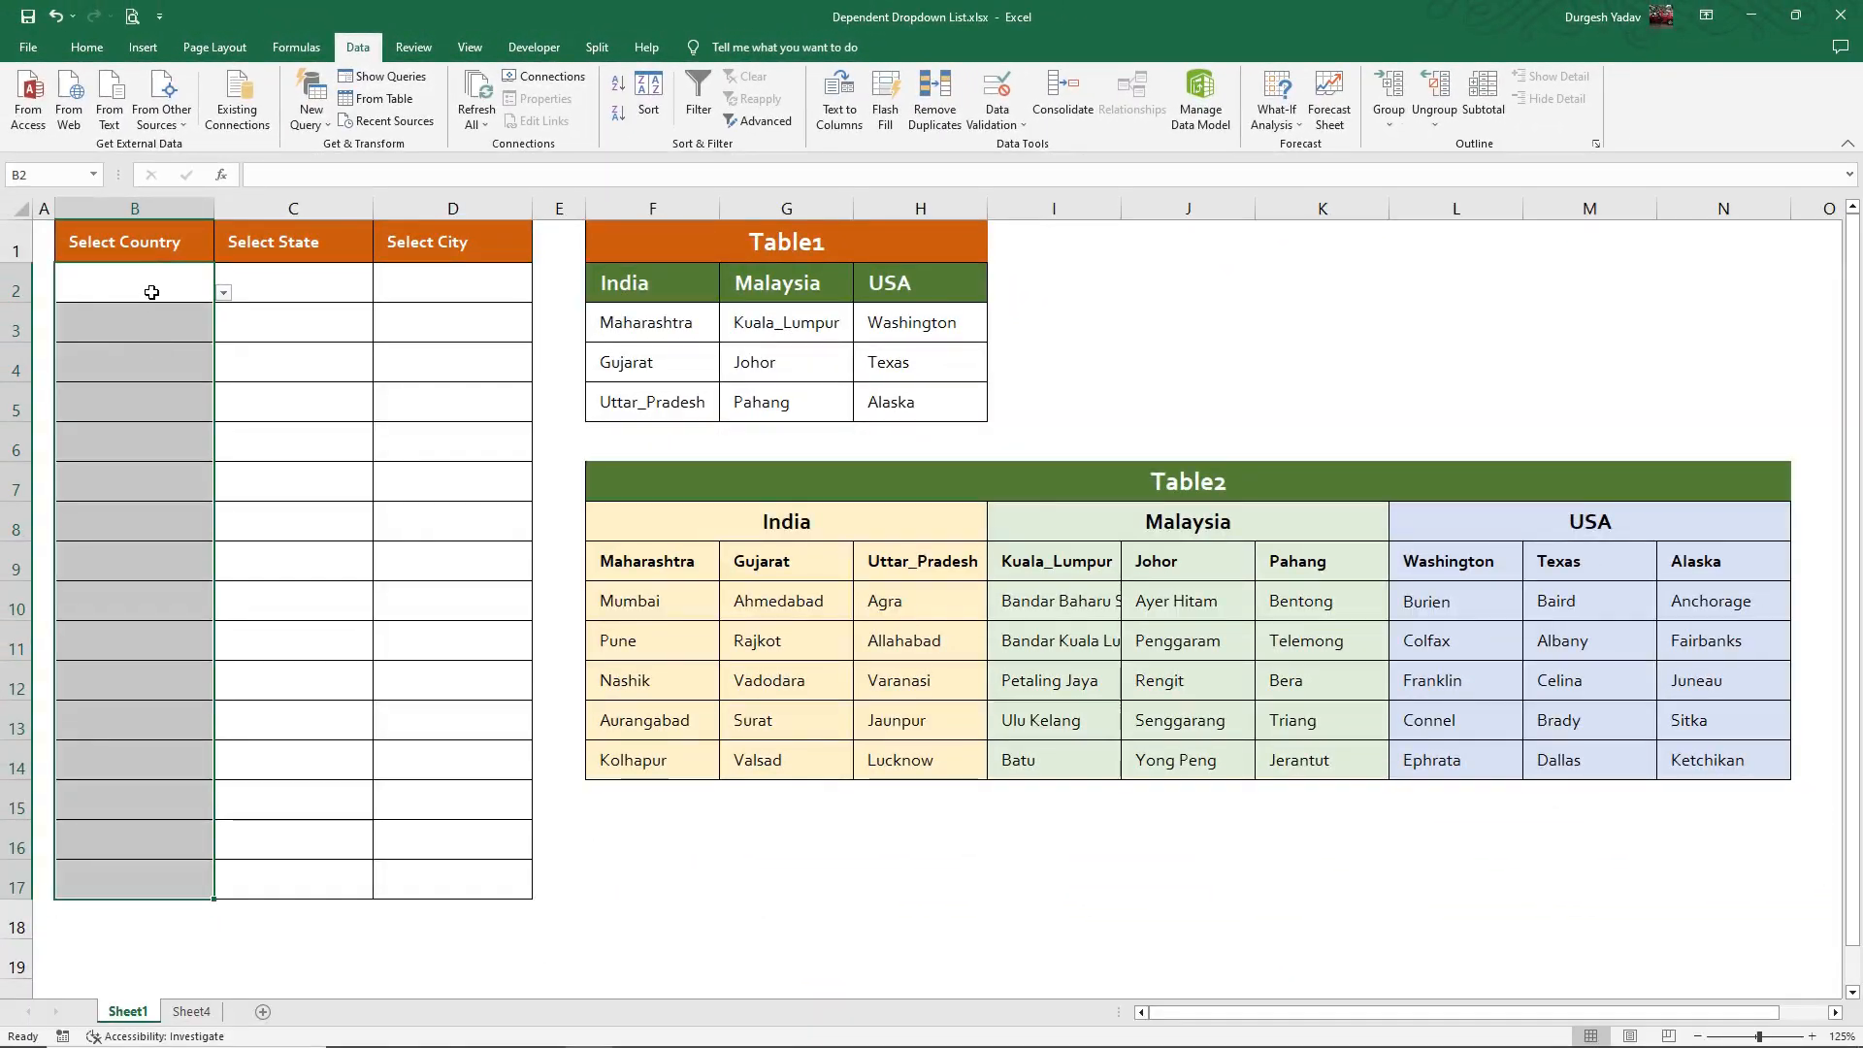
Step: Try the country dropdowns by choosing Malaysia in B2 and India in B3
left_click(152, 292)
left_click(151, 400)
left_click(165, 469)
left_click(172, 285)
left_click(223, 293)
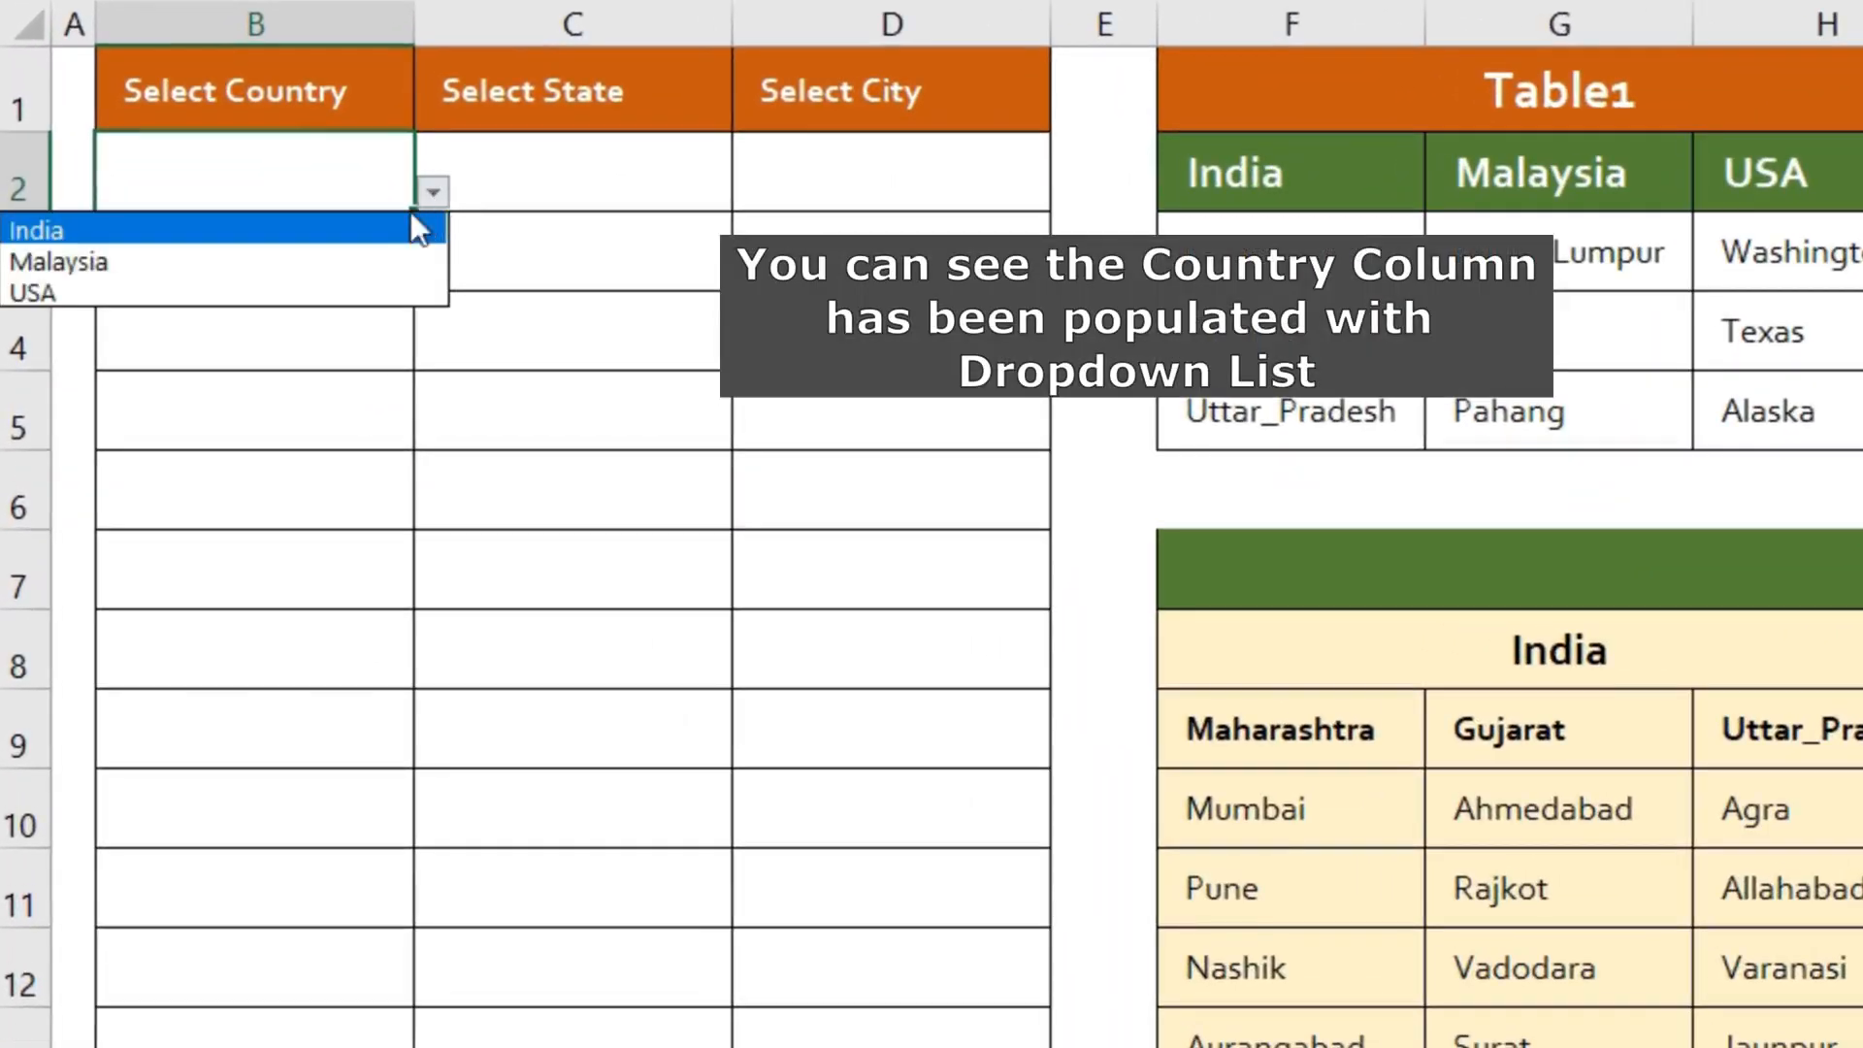
left_click(316, 264)
left_click(314, 270)
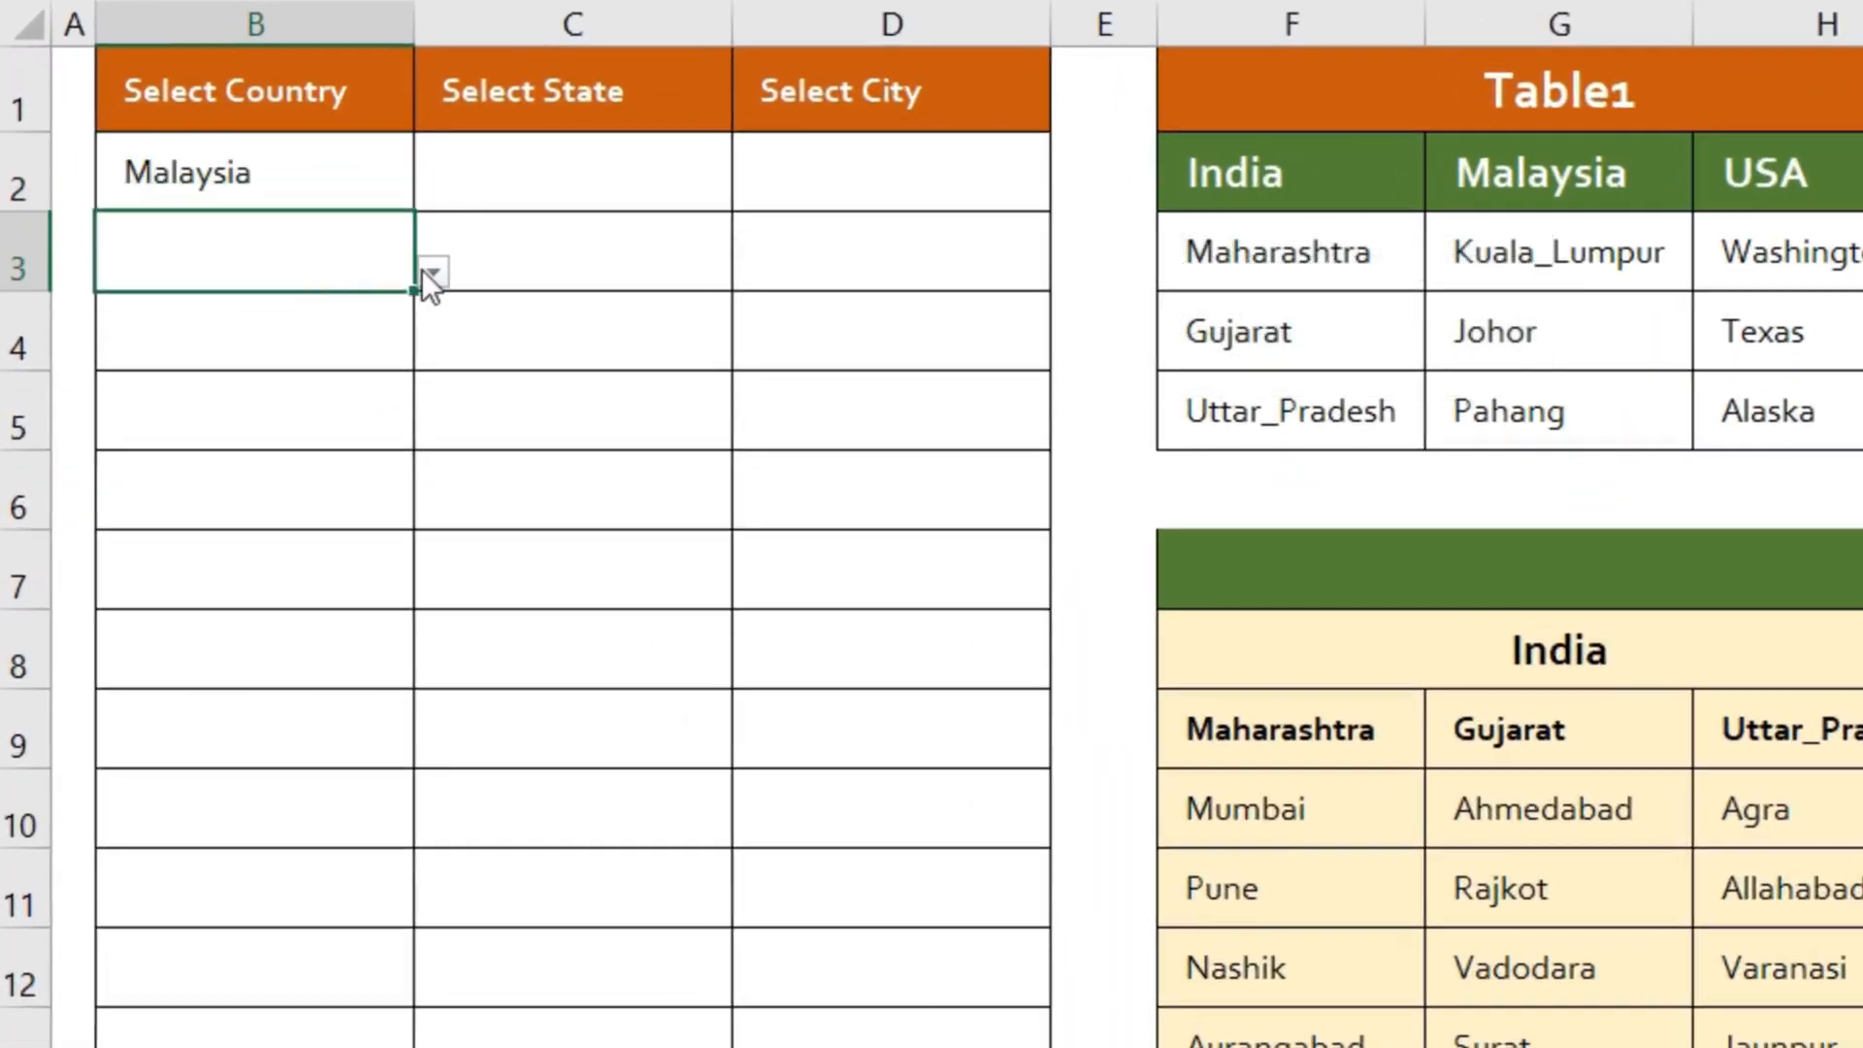
left_click(433, 273)
left_click(126, 310)
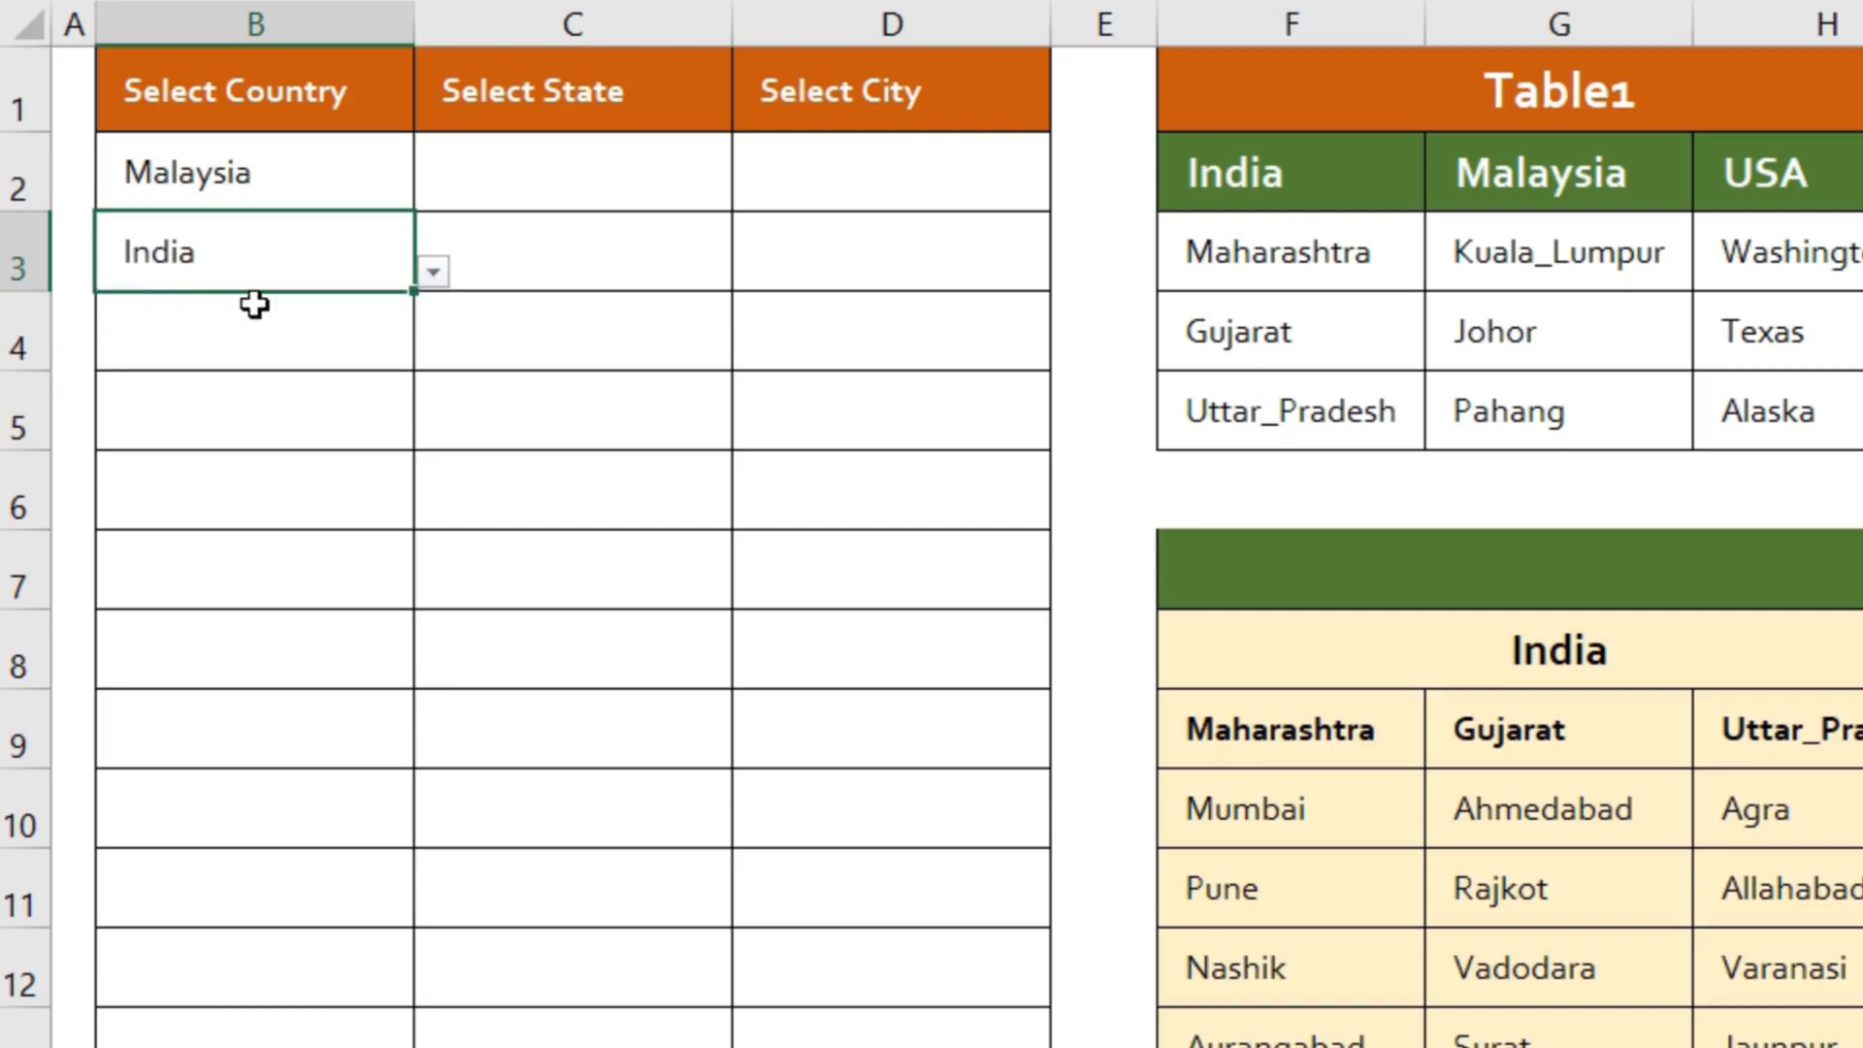
Step: Choose USA in B4 and B5 and Malaysia in B6 from the country dropdowns
left_click(304, 311)
left_click(427, 359)
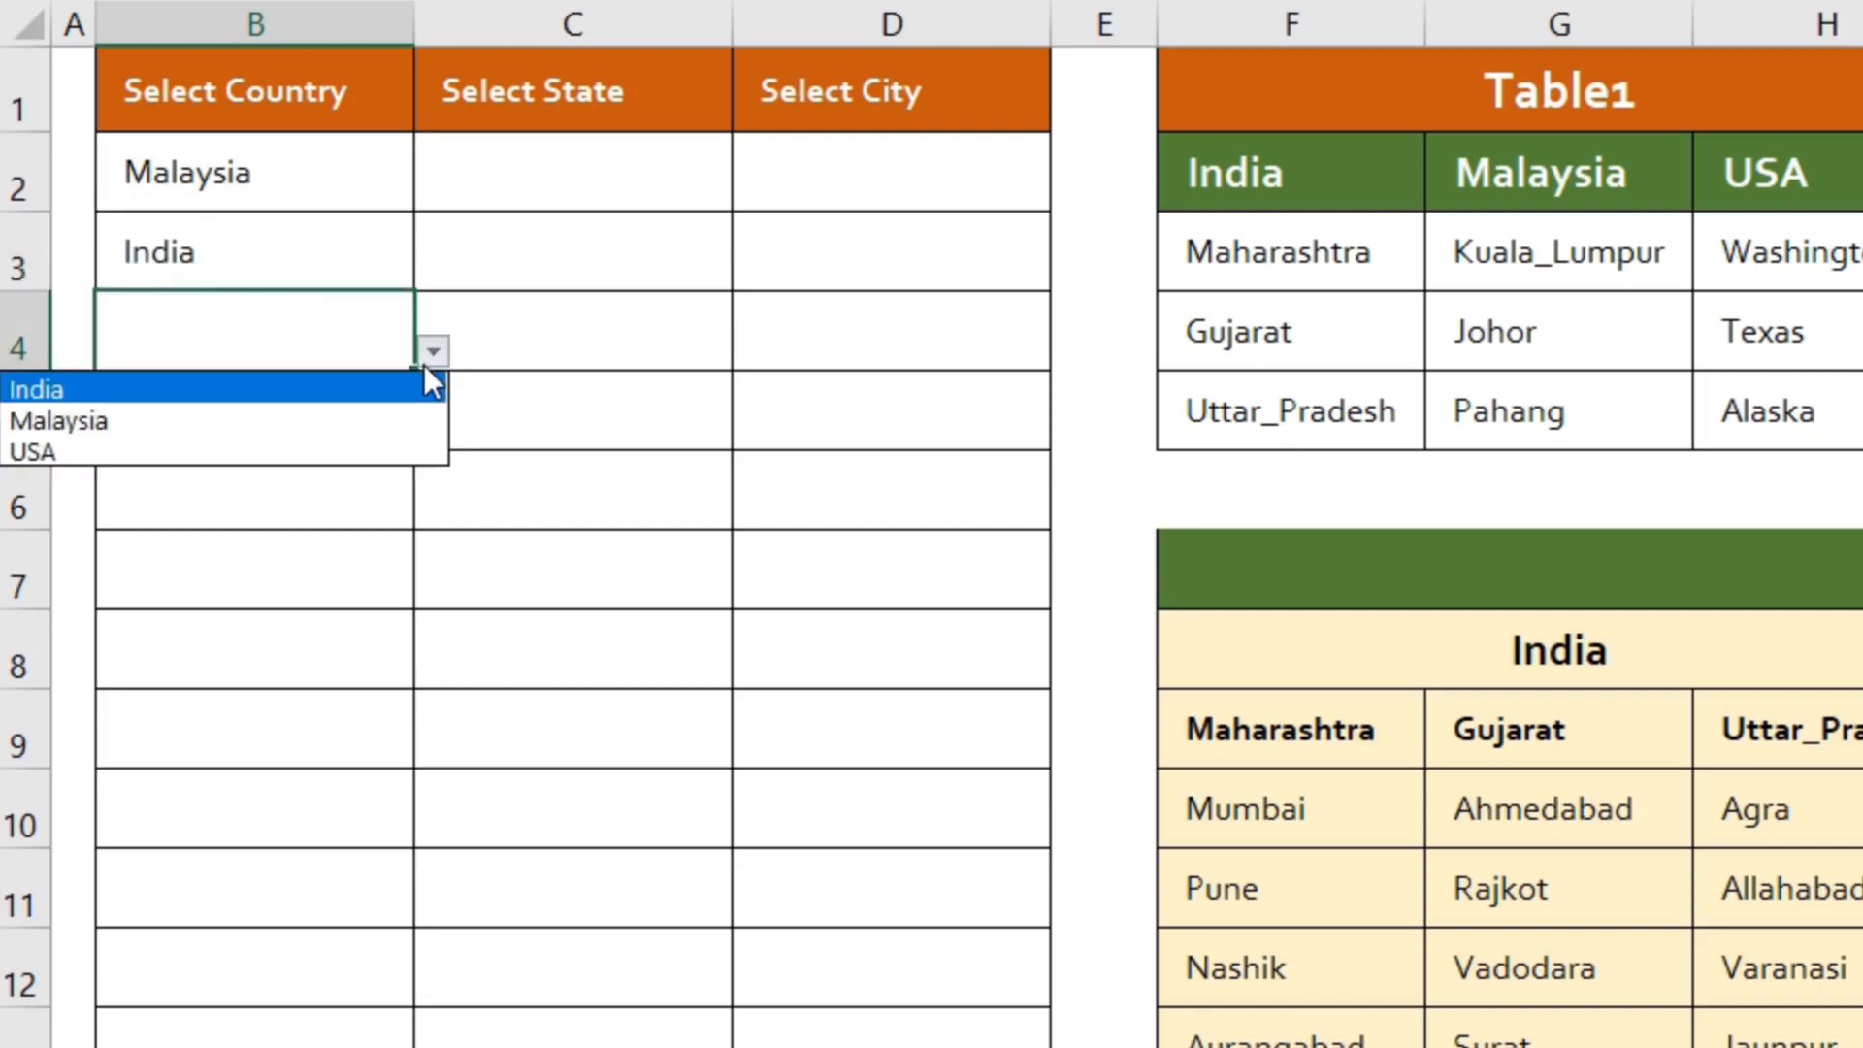
left_click(276, 451)
left_click(300, 424)
left_click(429, 435)
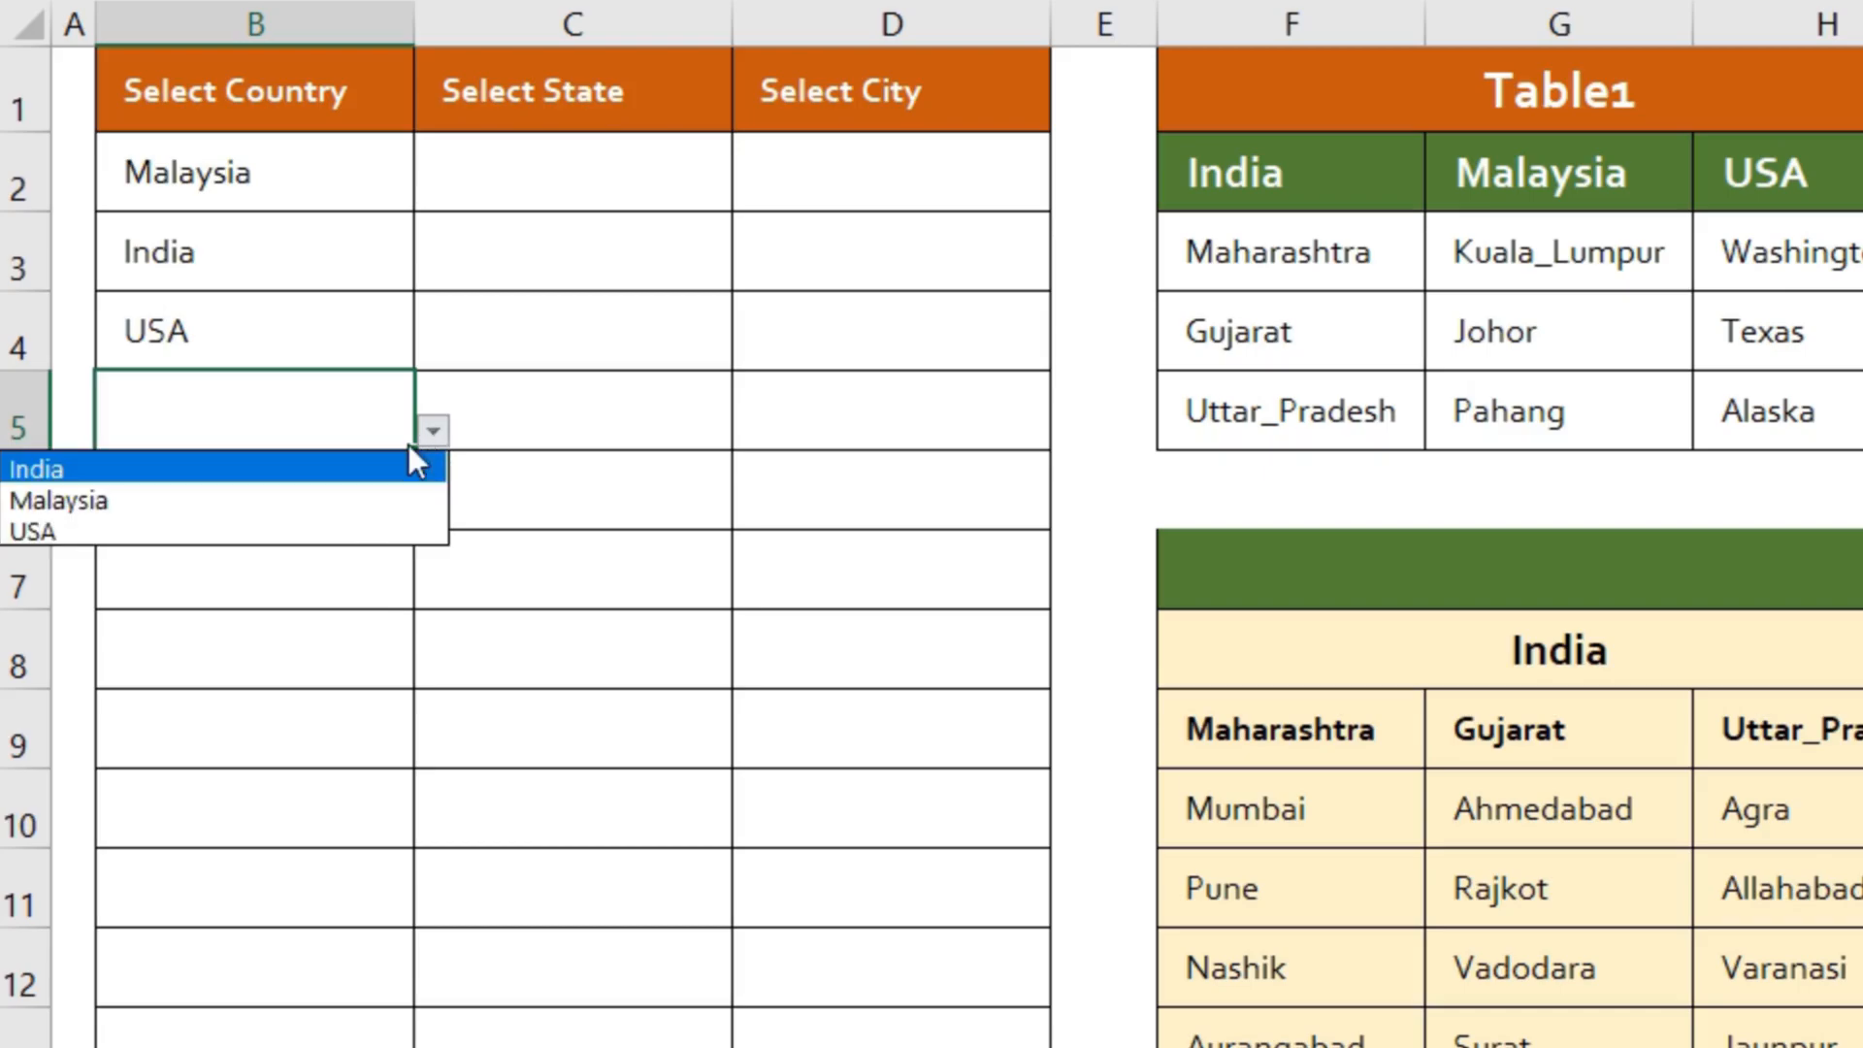
left_click(335, 526)
left_click(347, 508)
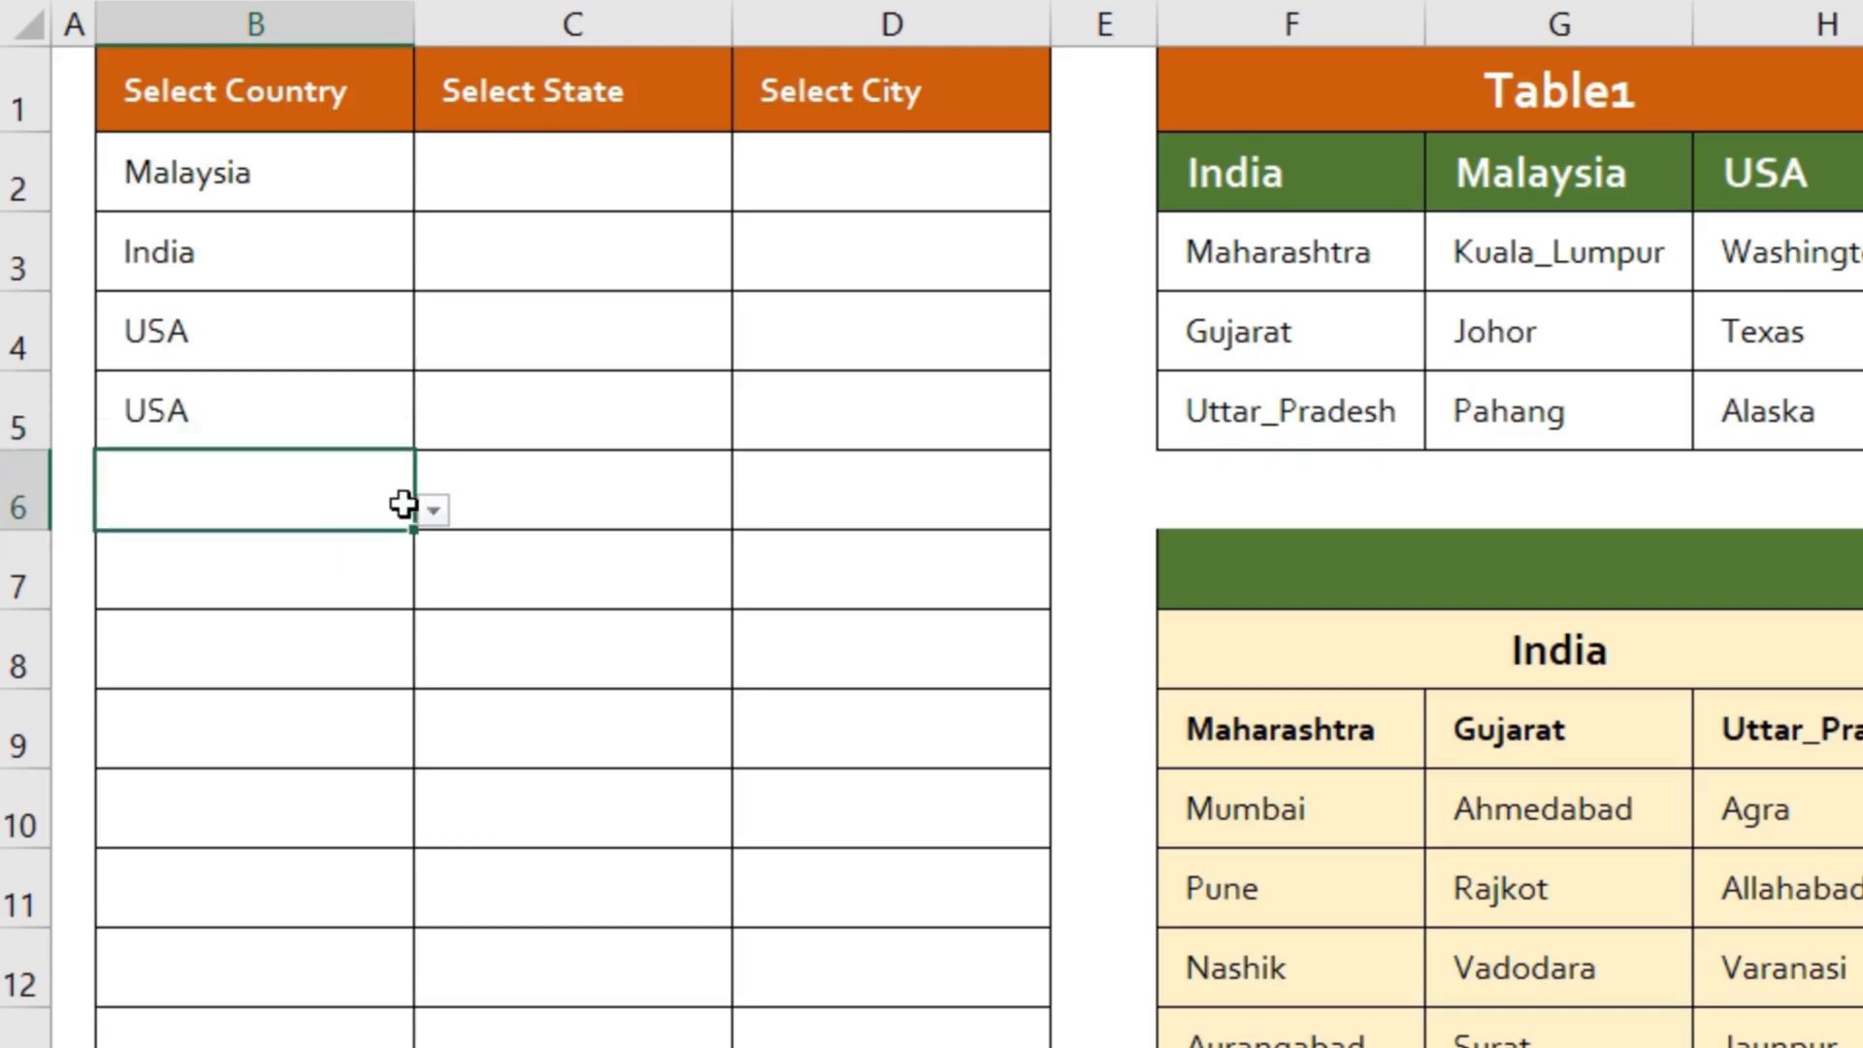
left_click(429, 512)
left_click(287, 577)
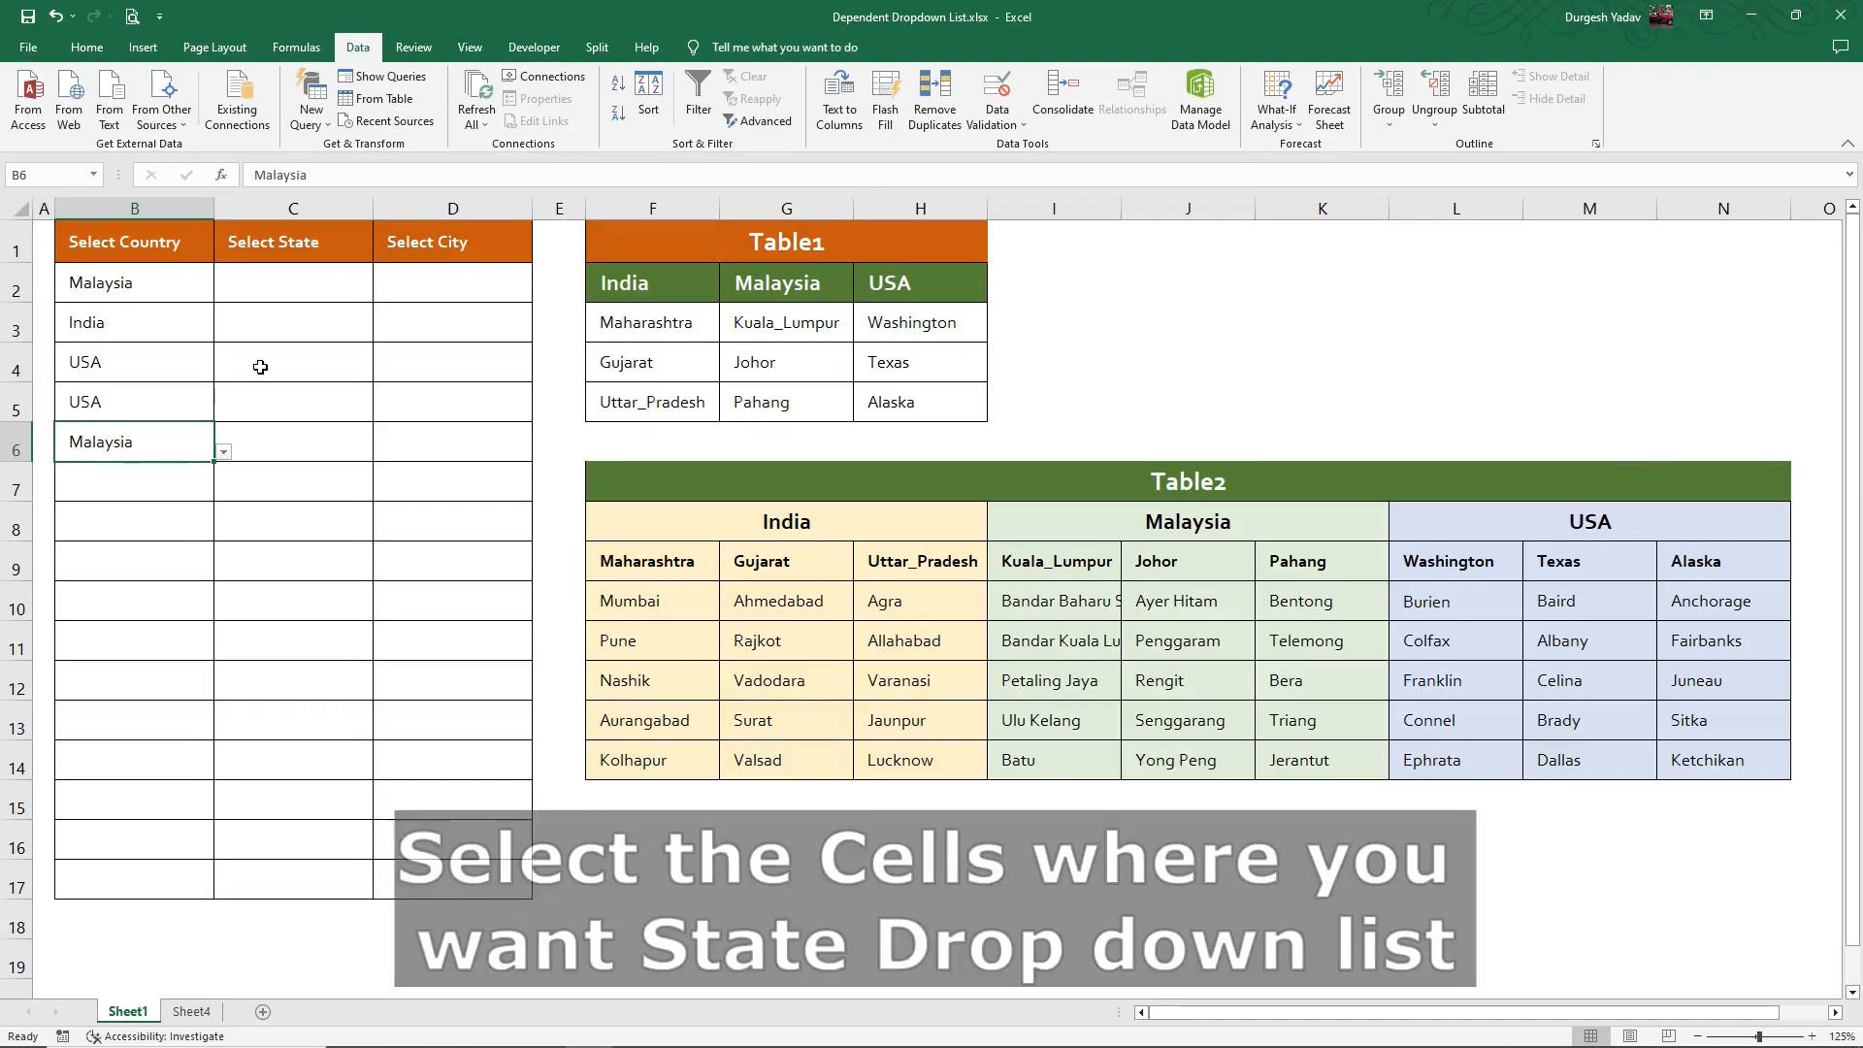
Step: Start a data validation rule for the Select State cells C2:C17 and set it to allow a List
left_click_drag(301, 285, 272, 871)
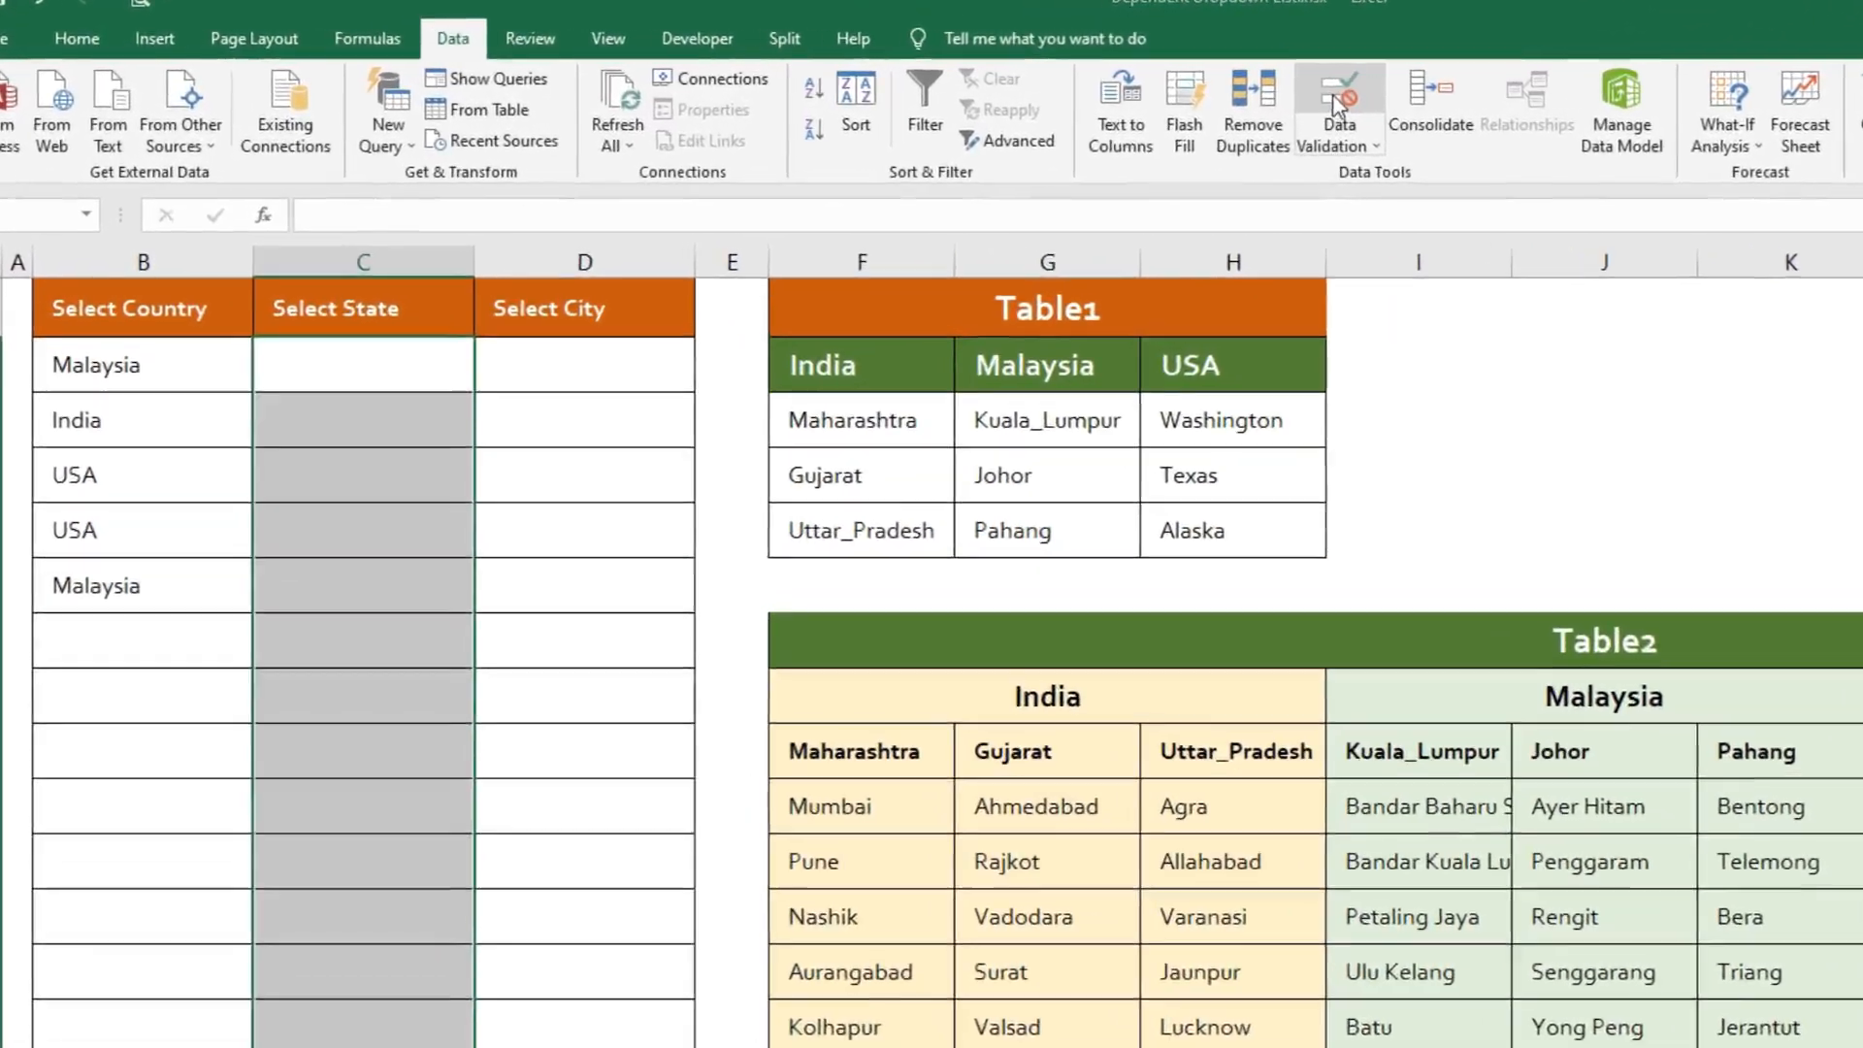
left_click(995, 94)
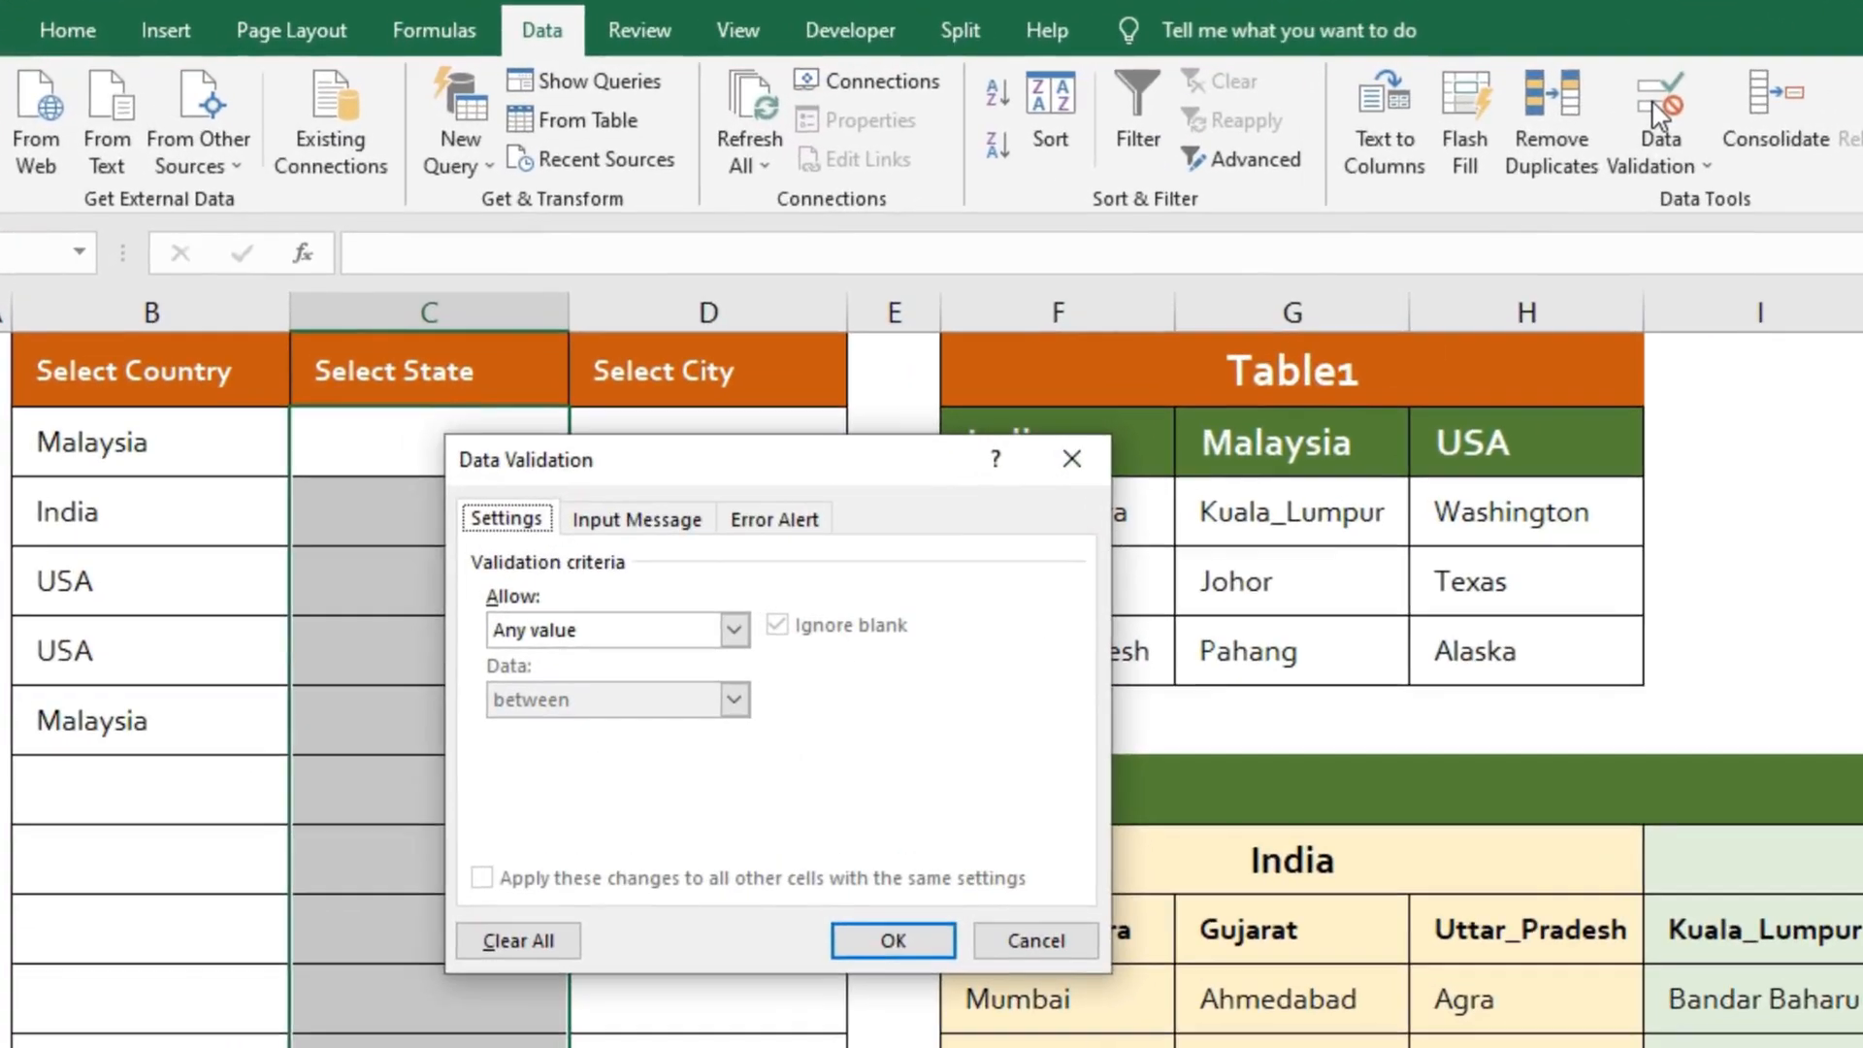
left_click_drag(767, 463, 947, 454)
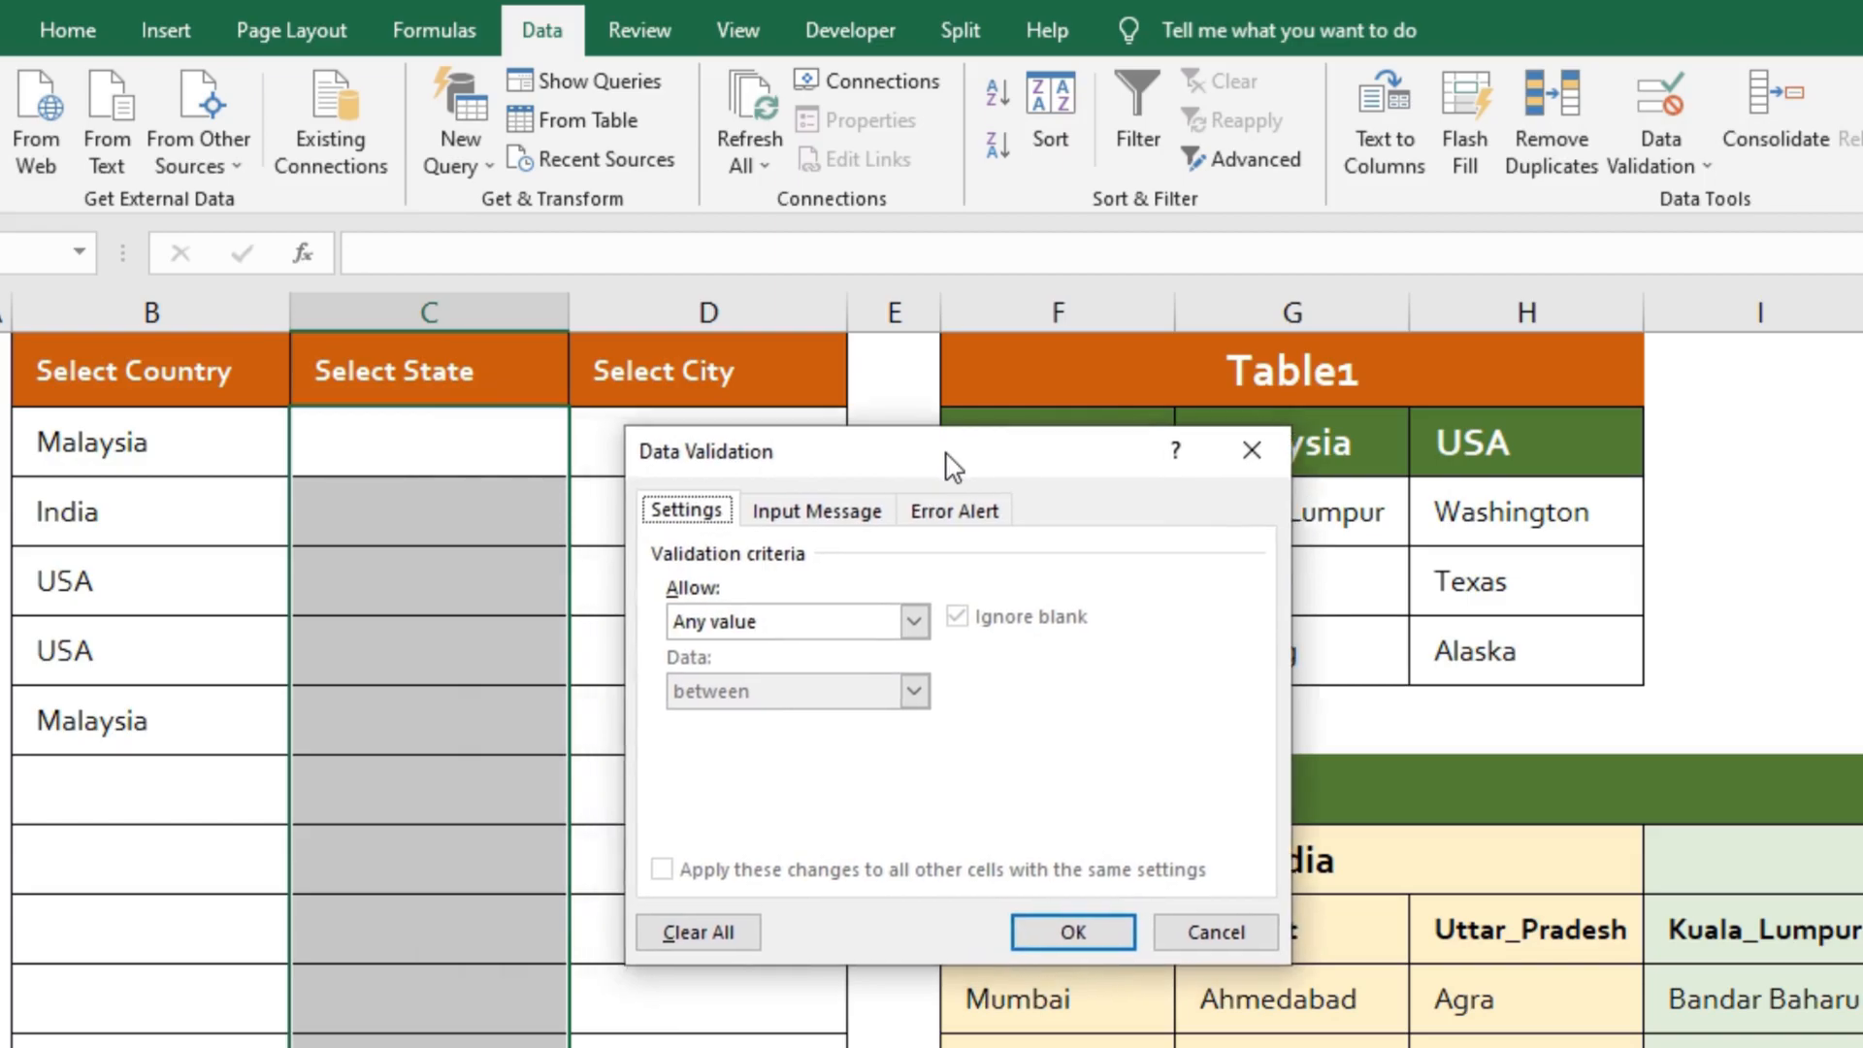
left_click(806, 626)
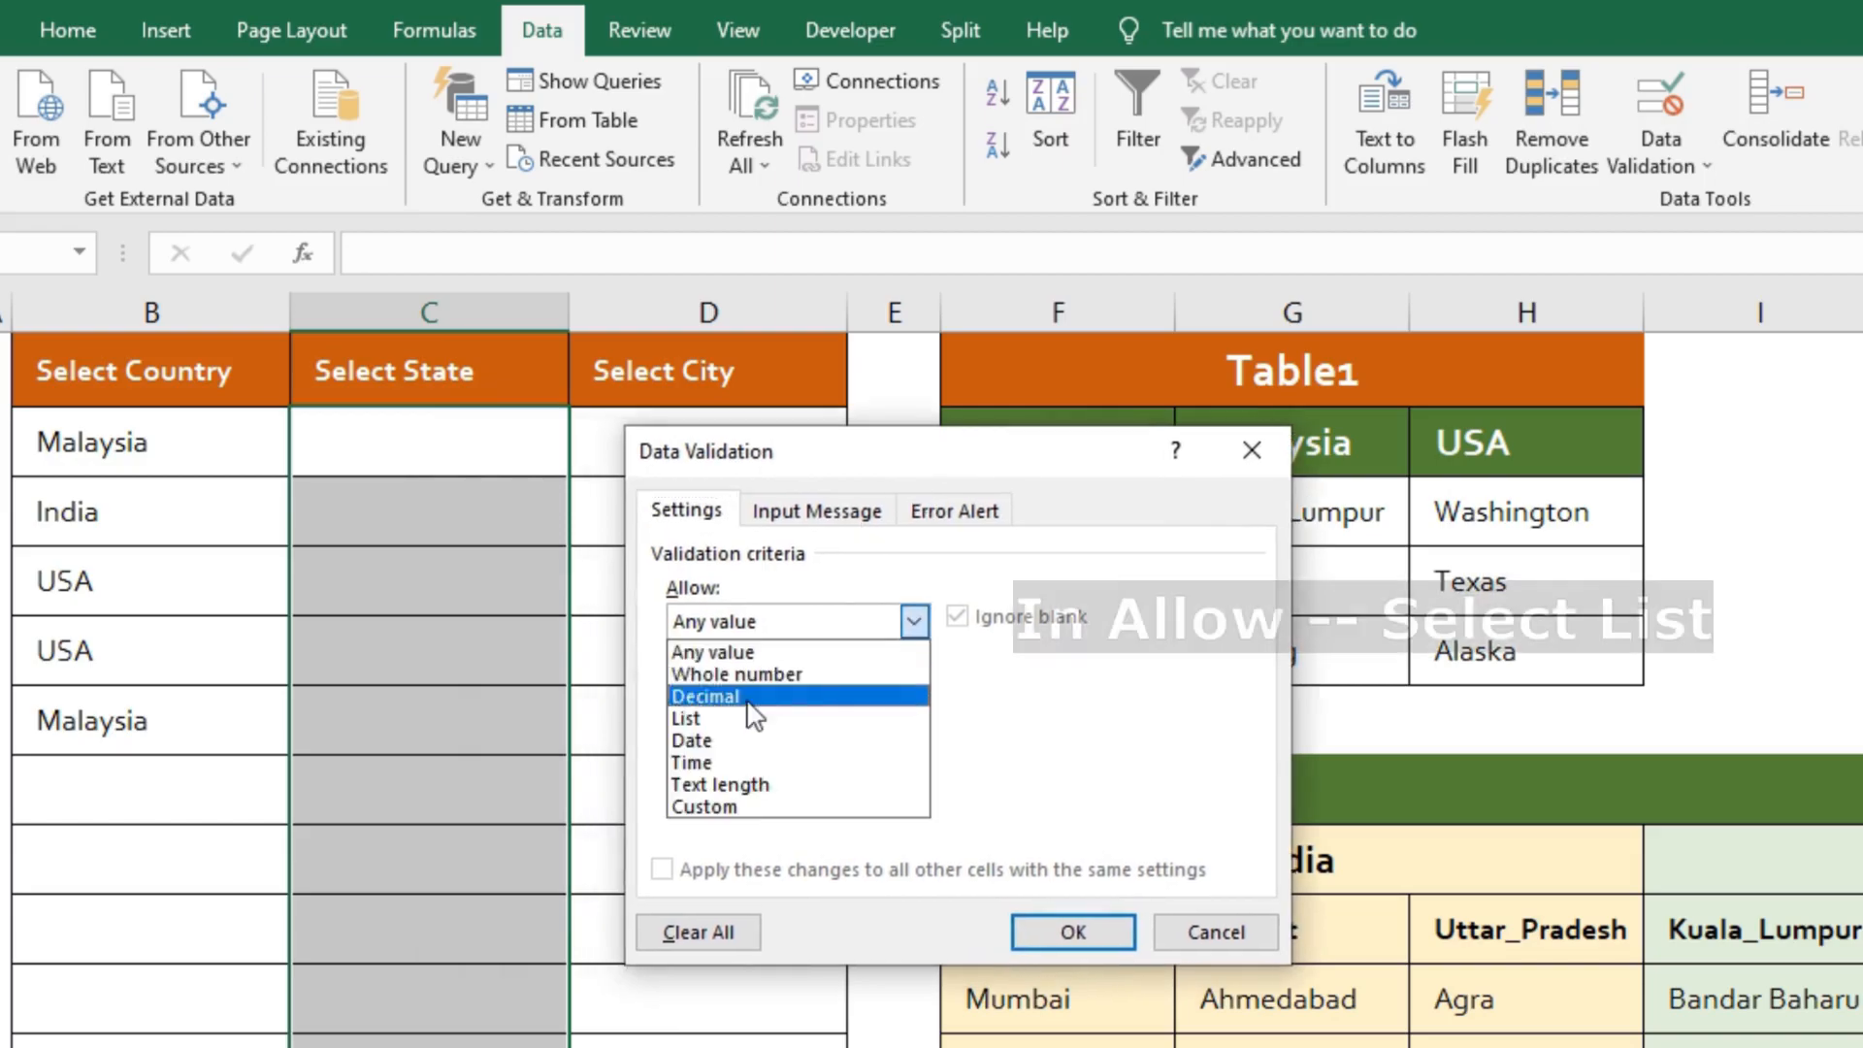
left_click(743, 723)
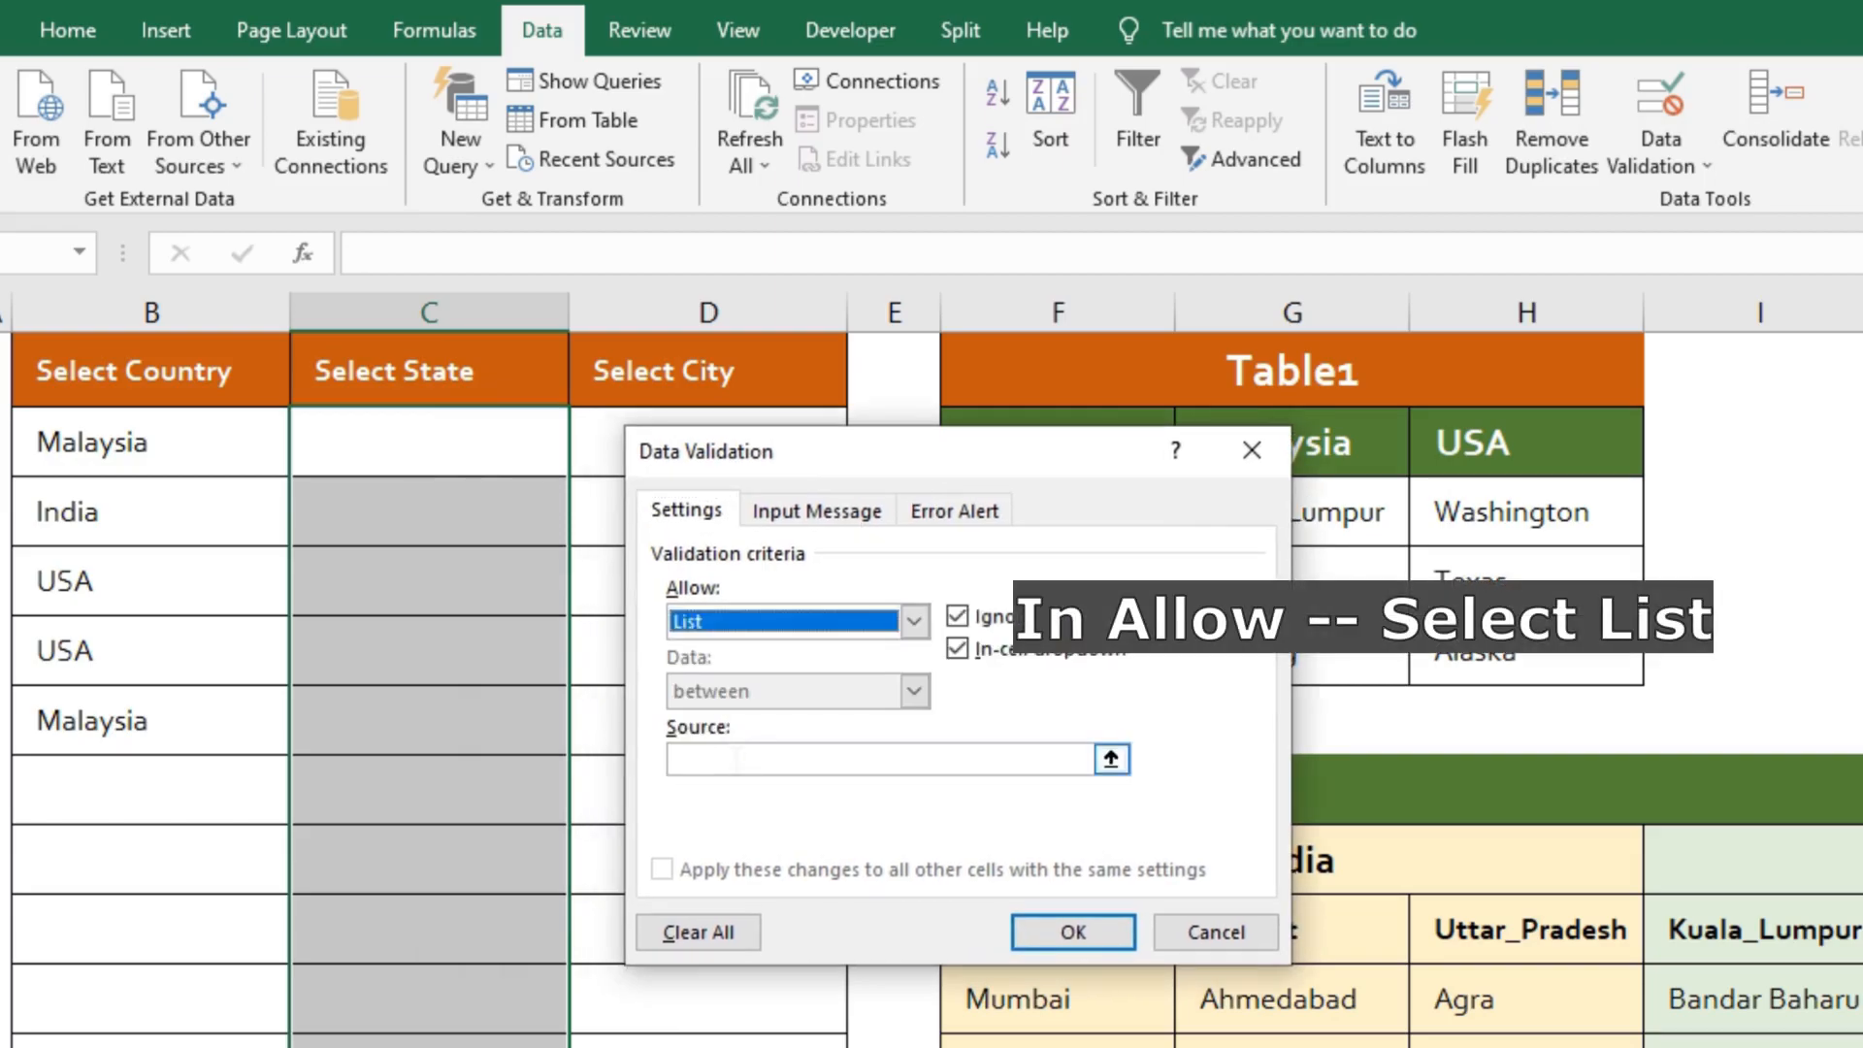
Step: Set the state list source to =Indirect($B2), with a relative row reference, and apply the validation rule
left_click(737, 760)
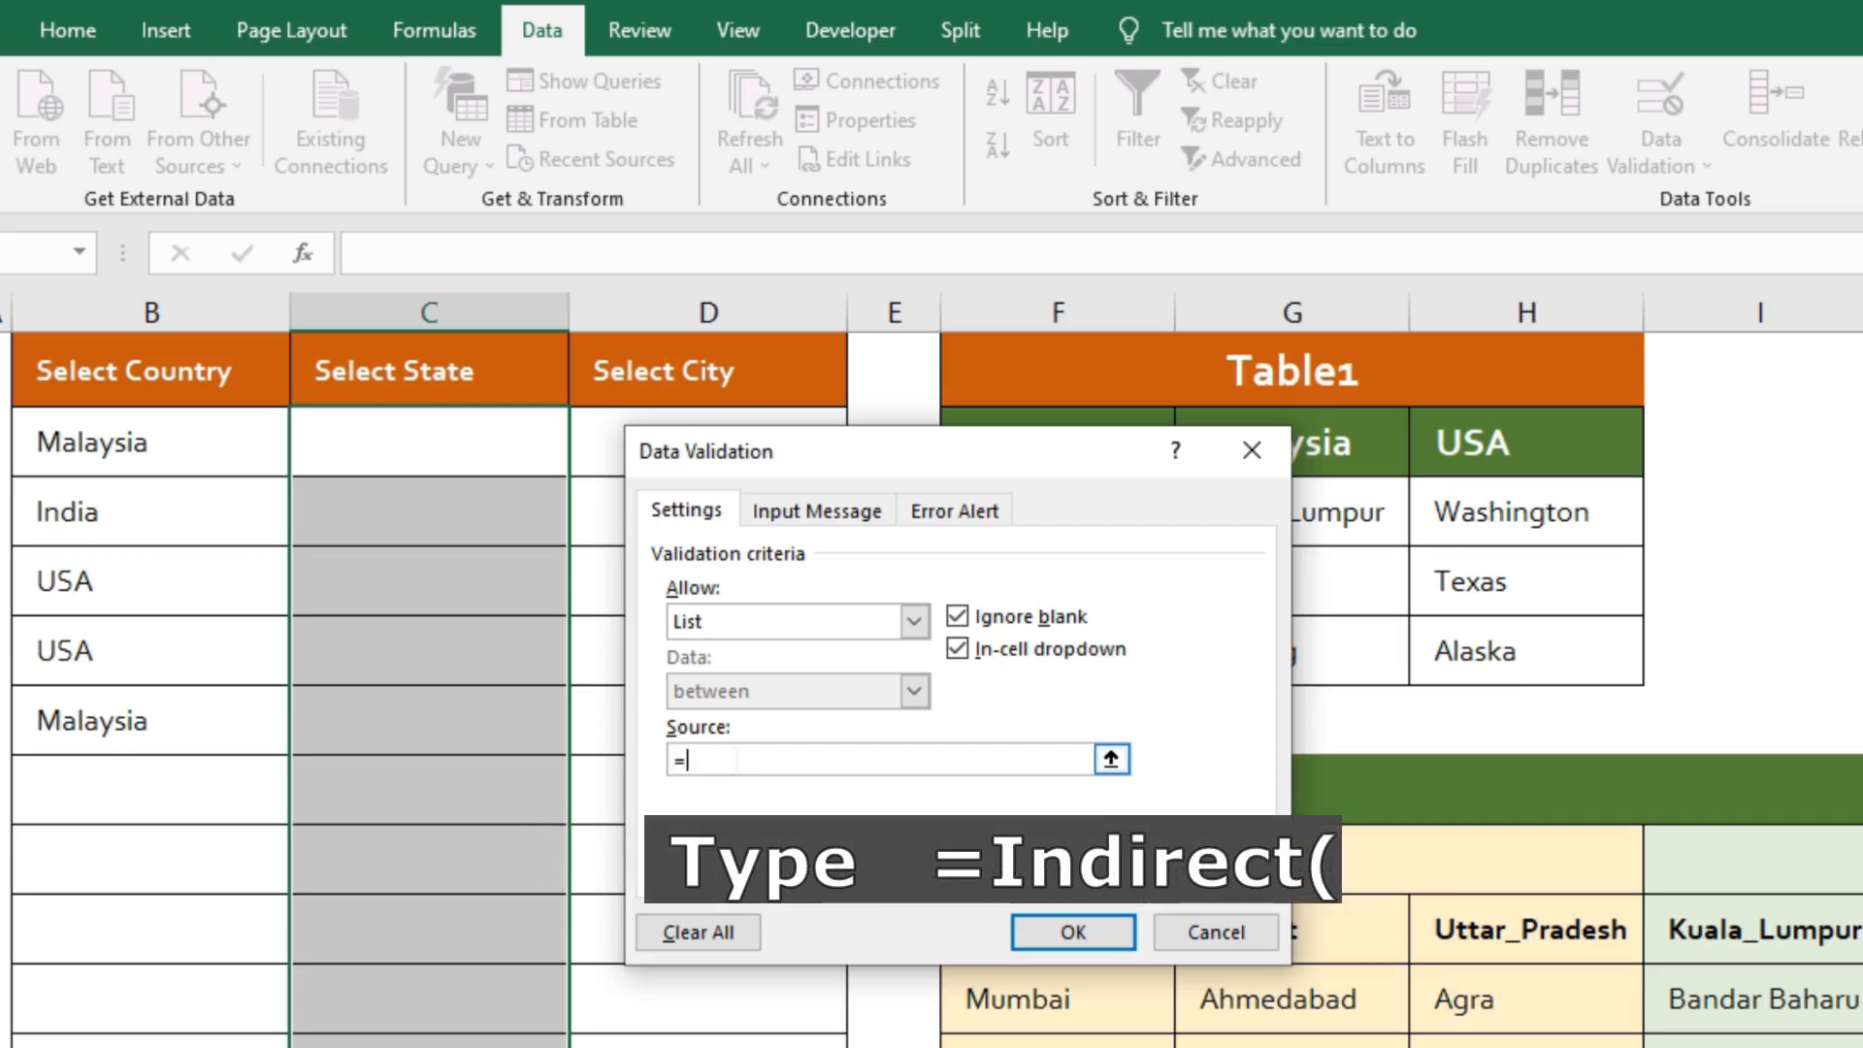
type("ndirect(")
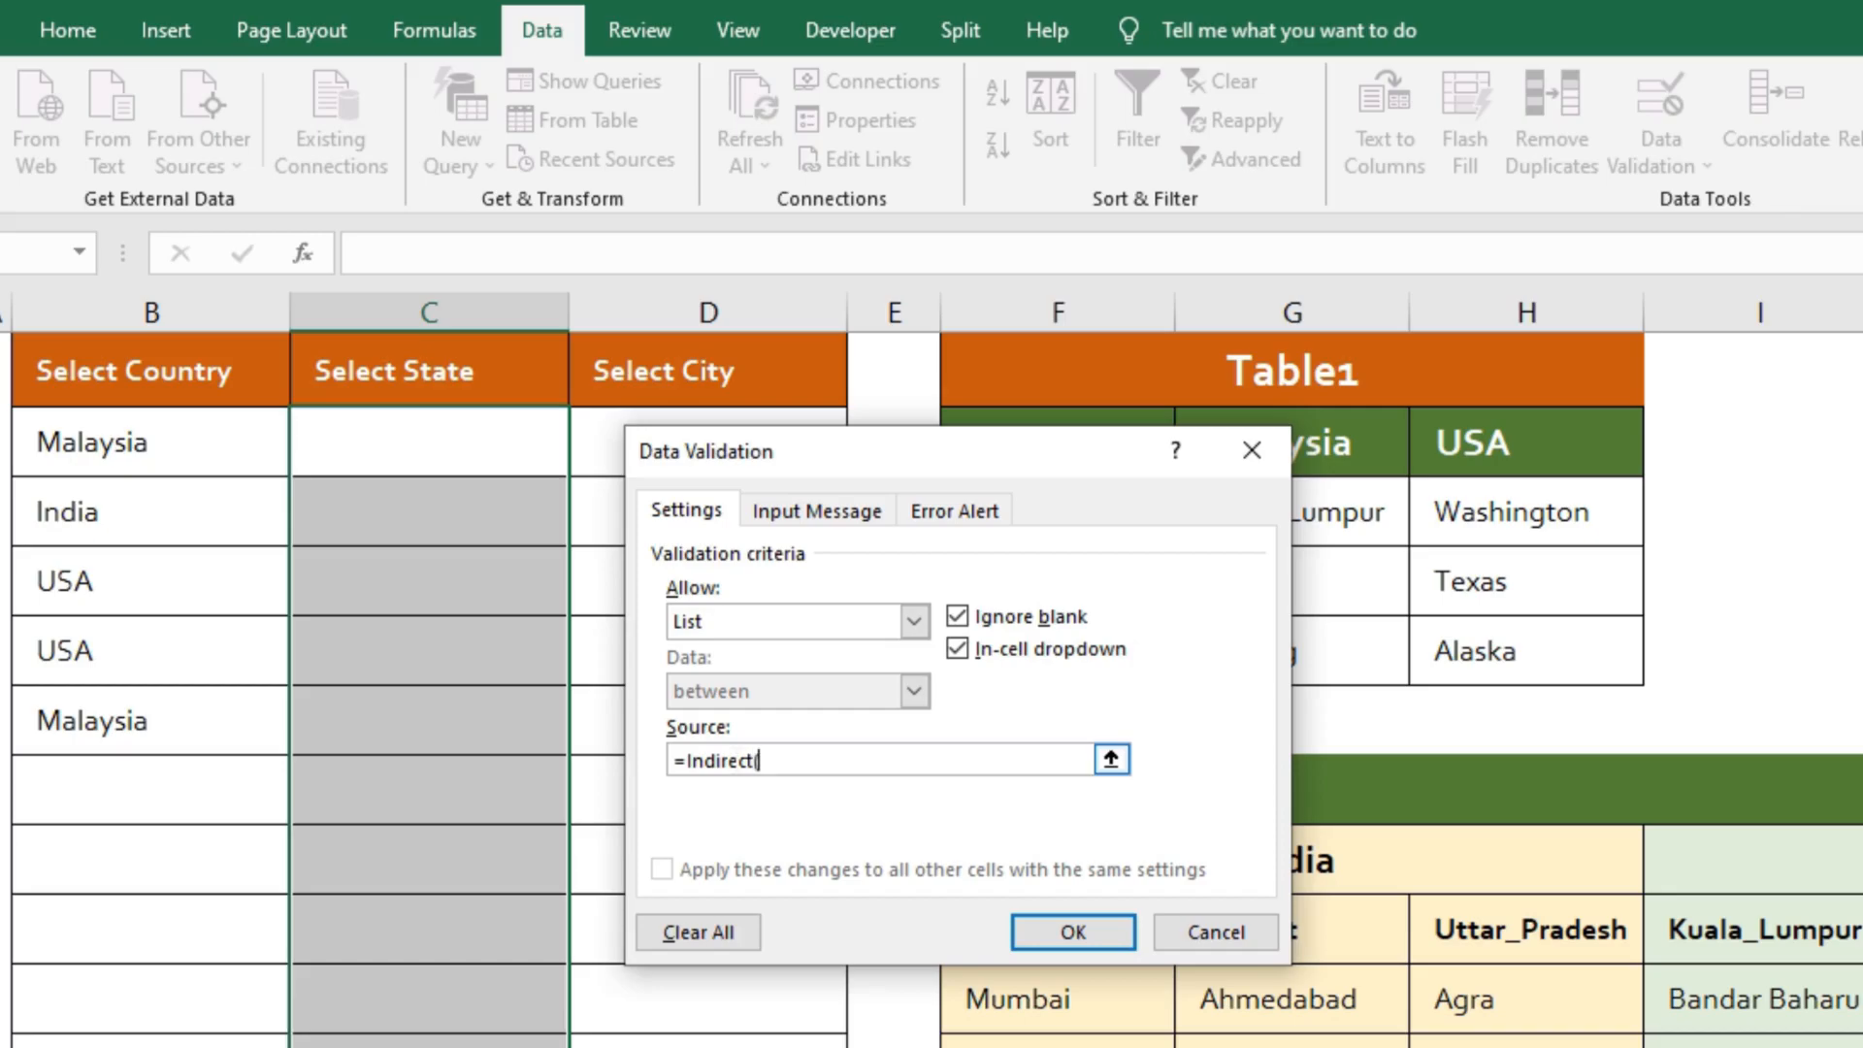
left_click(200, 449)
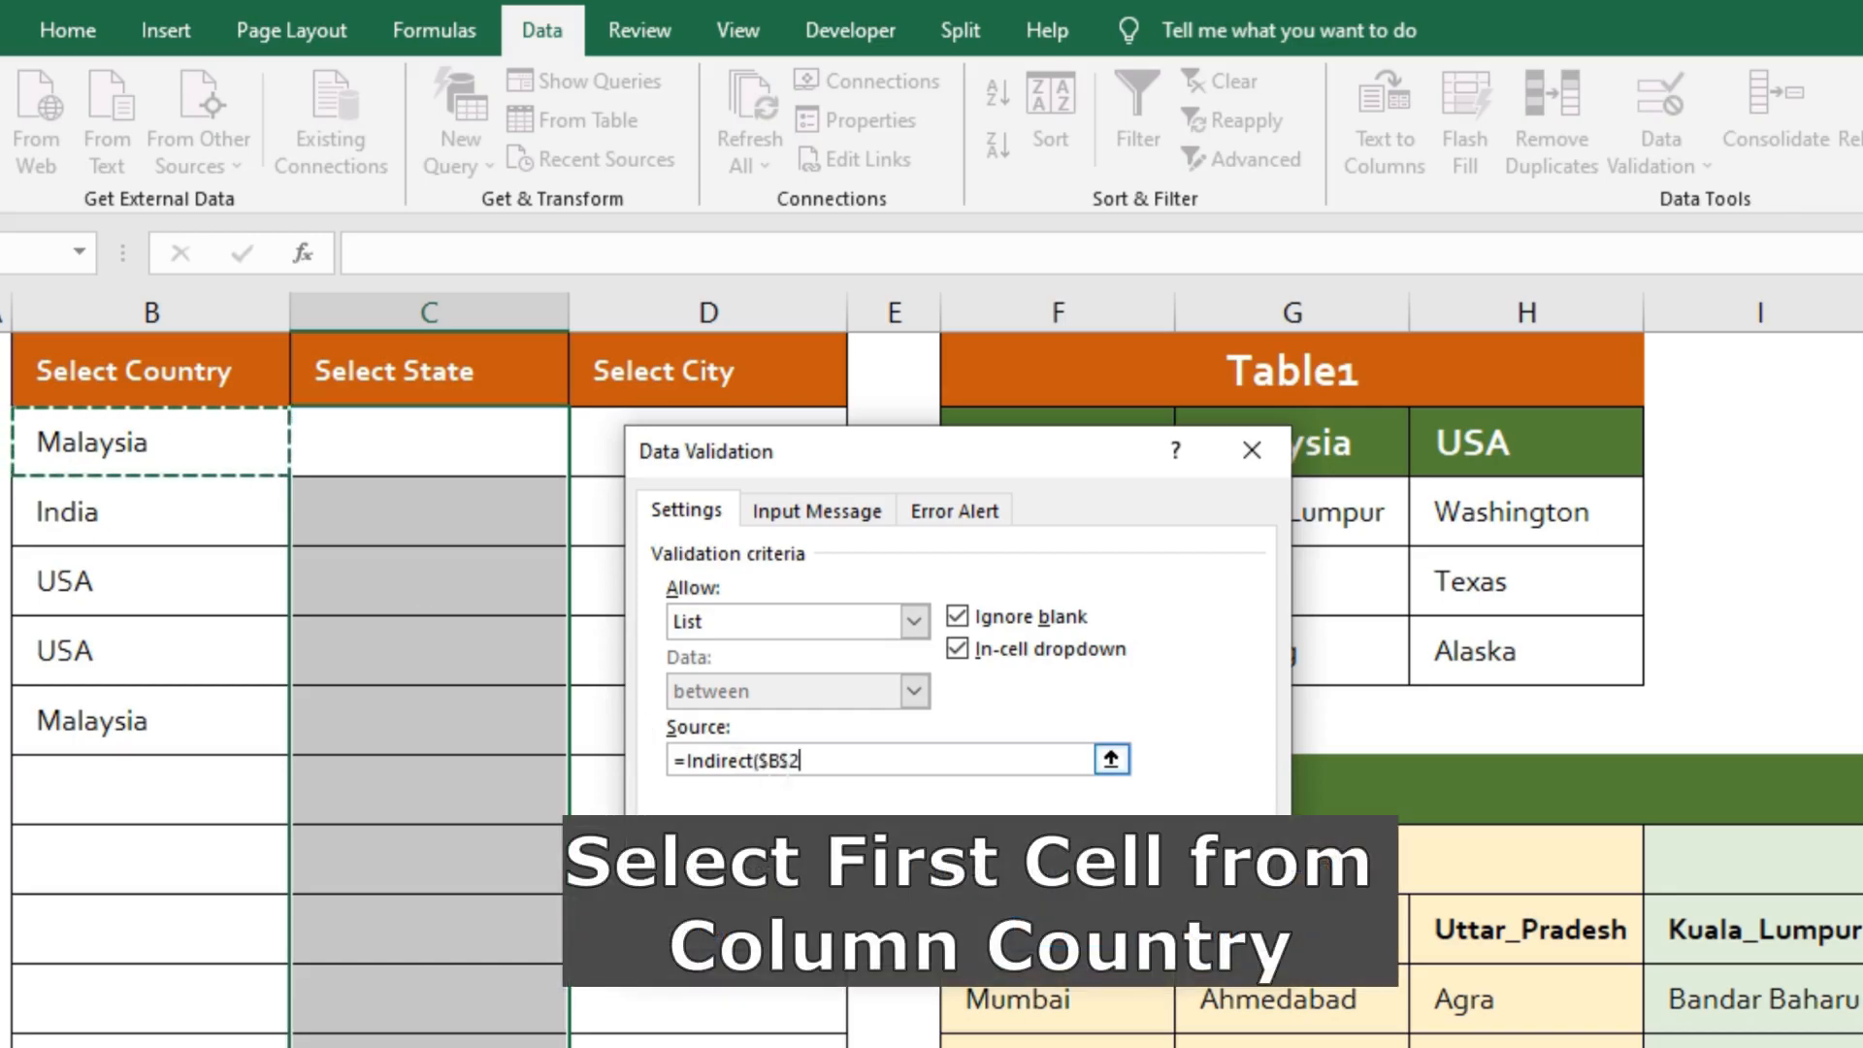
left_click(789, 761)
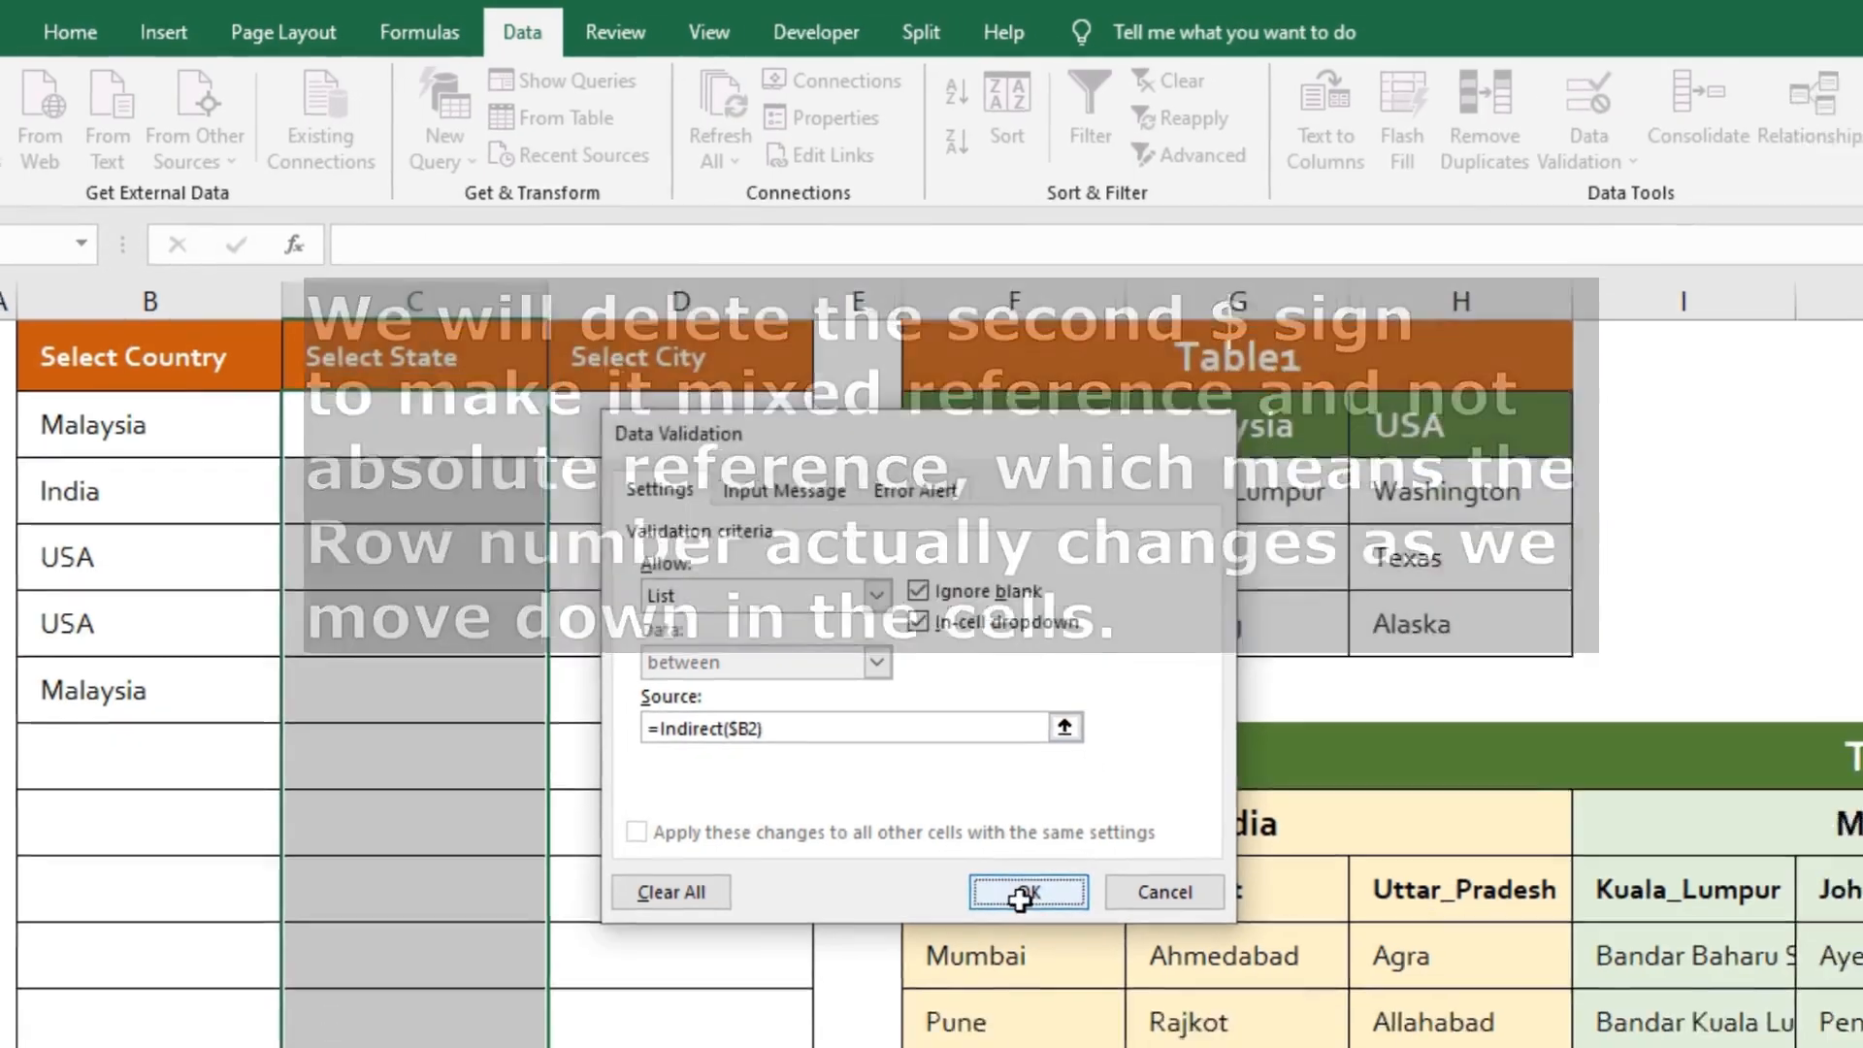
left_click(1064, 939)
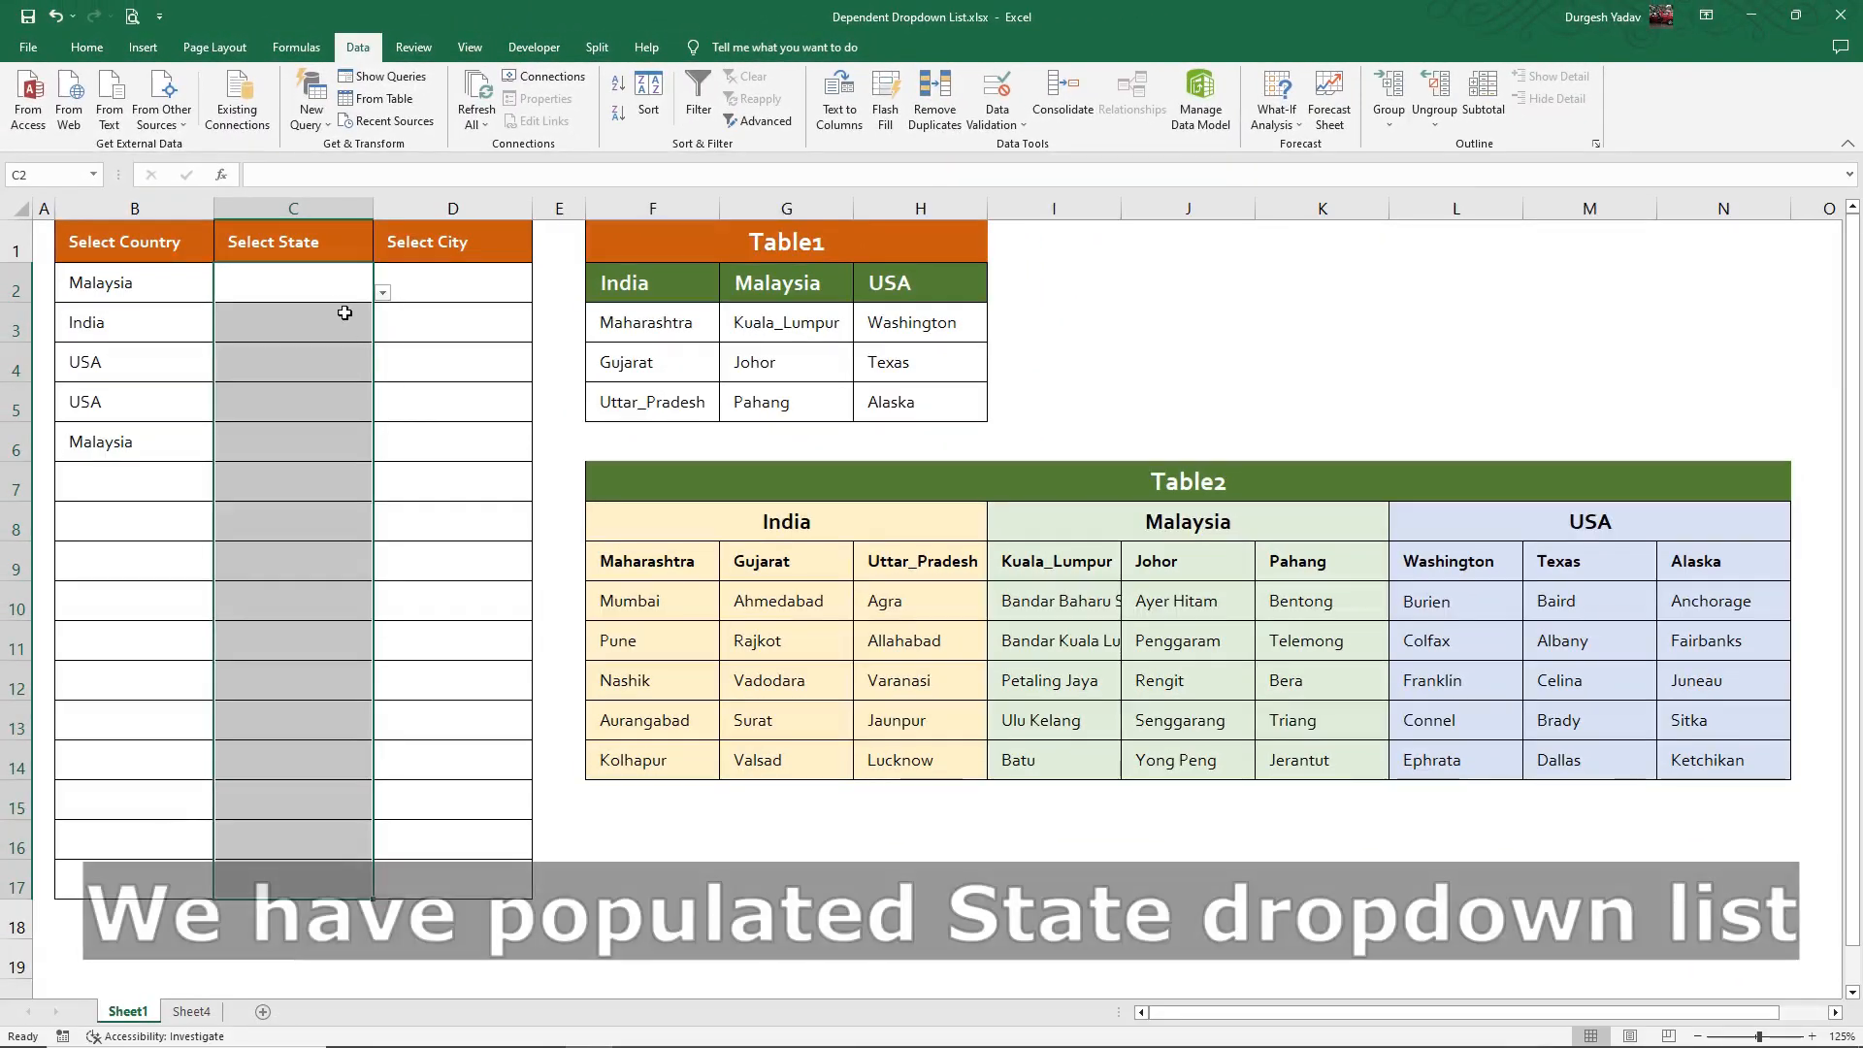
Step: Try the state dropdowns by choosing Pahang in C2 and Uttar_Pradesh in C3
left_click(330, 289)
left_click(384, 295)
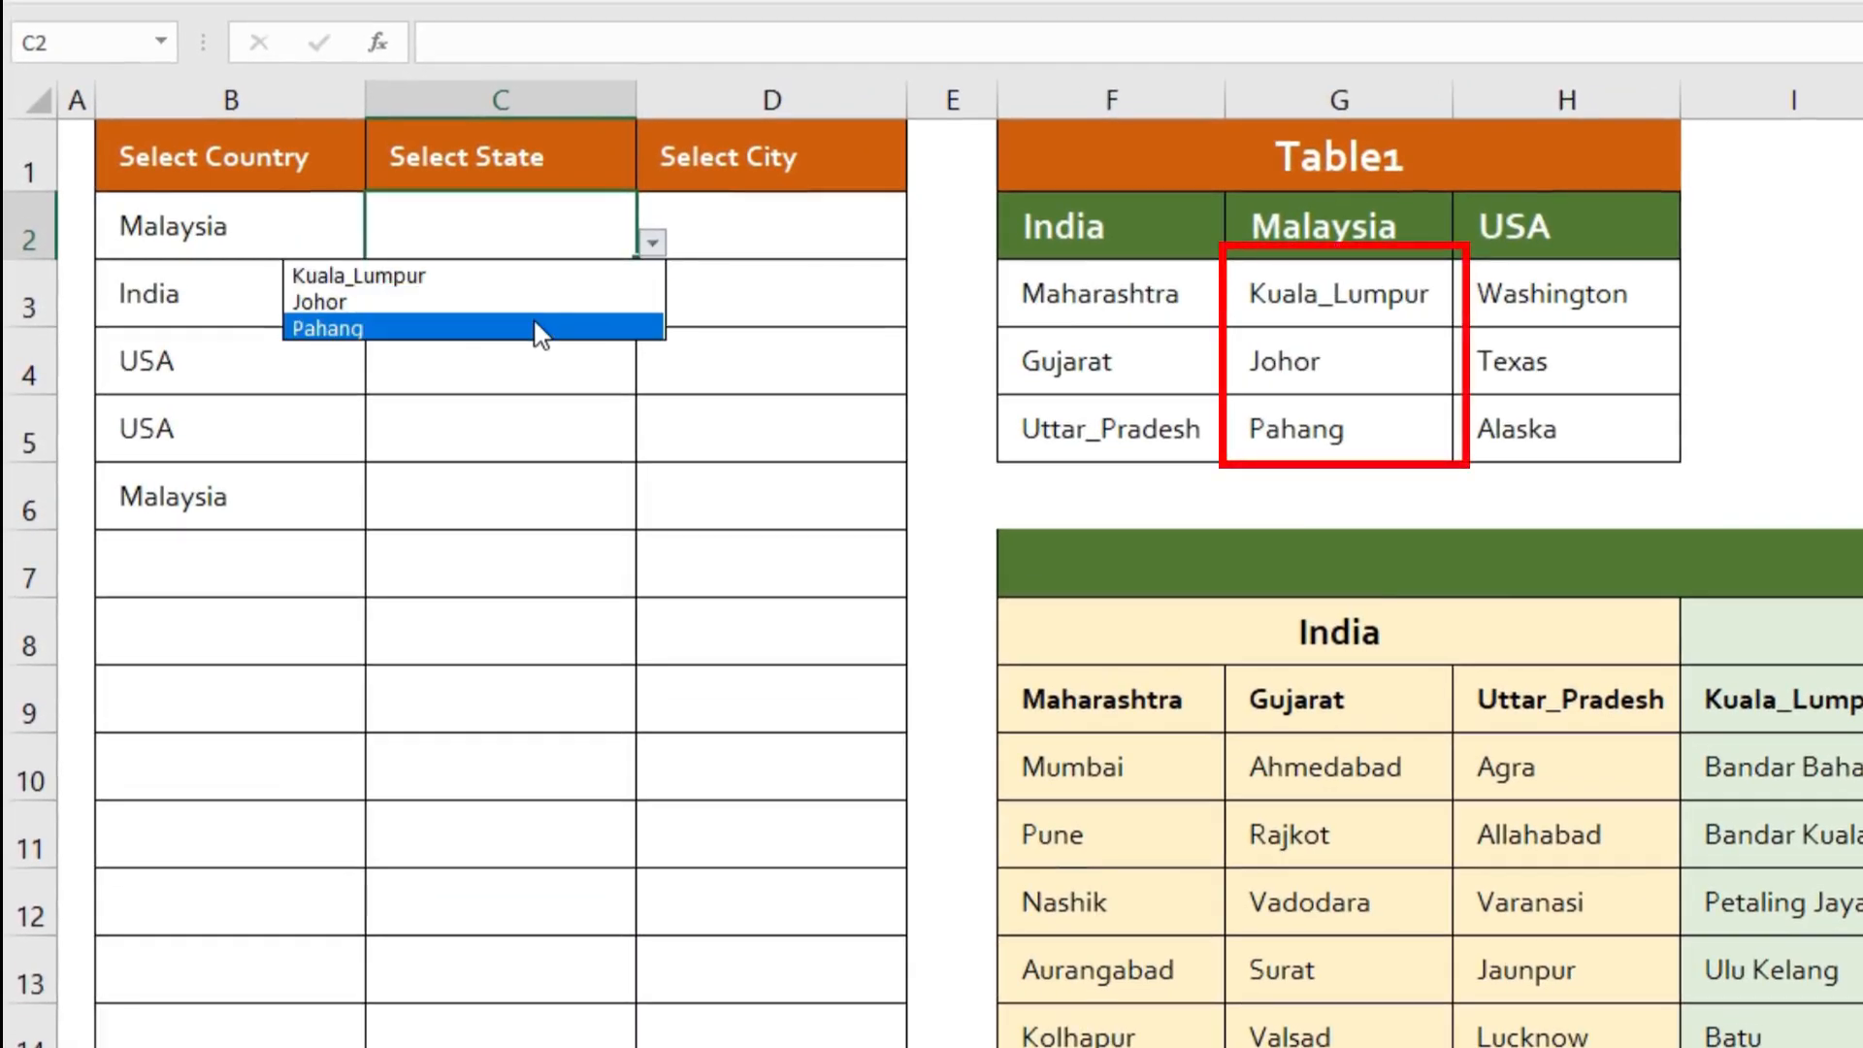
left_click(540, 330)
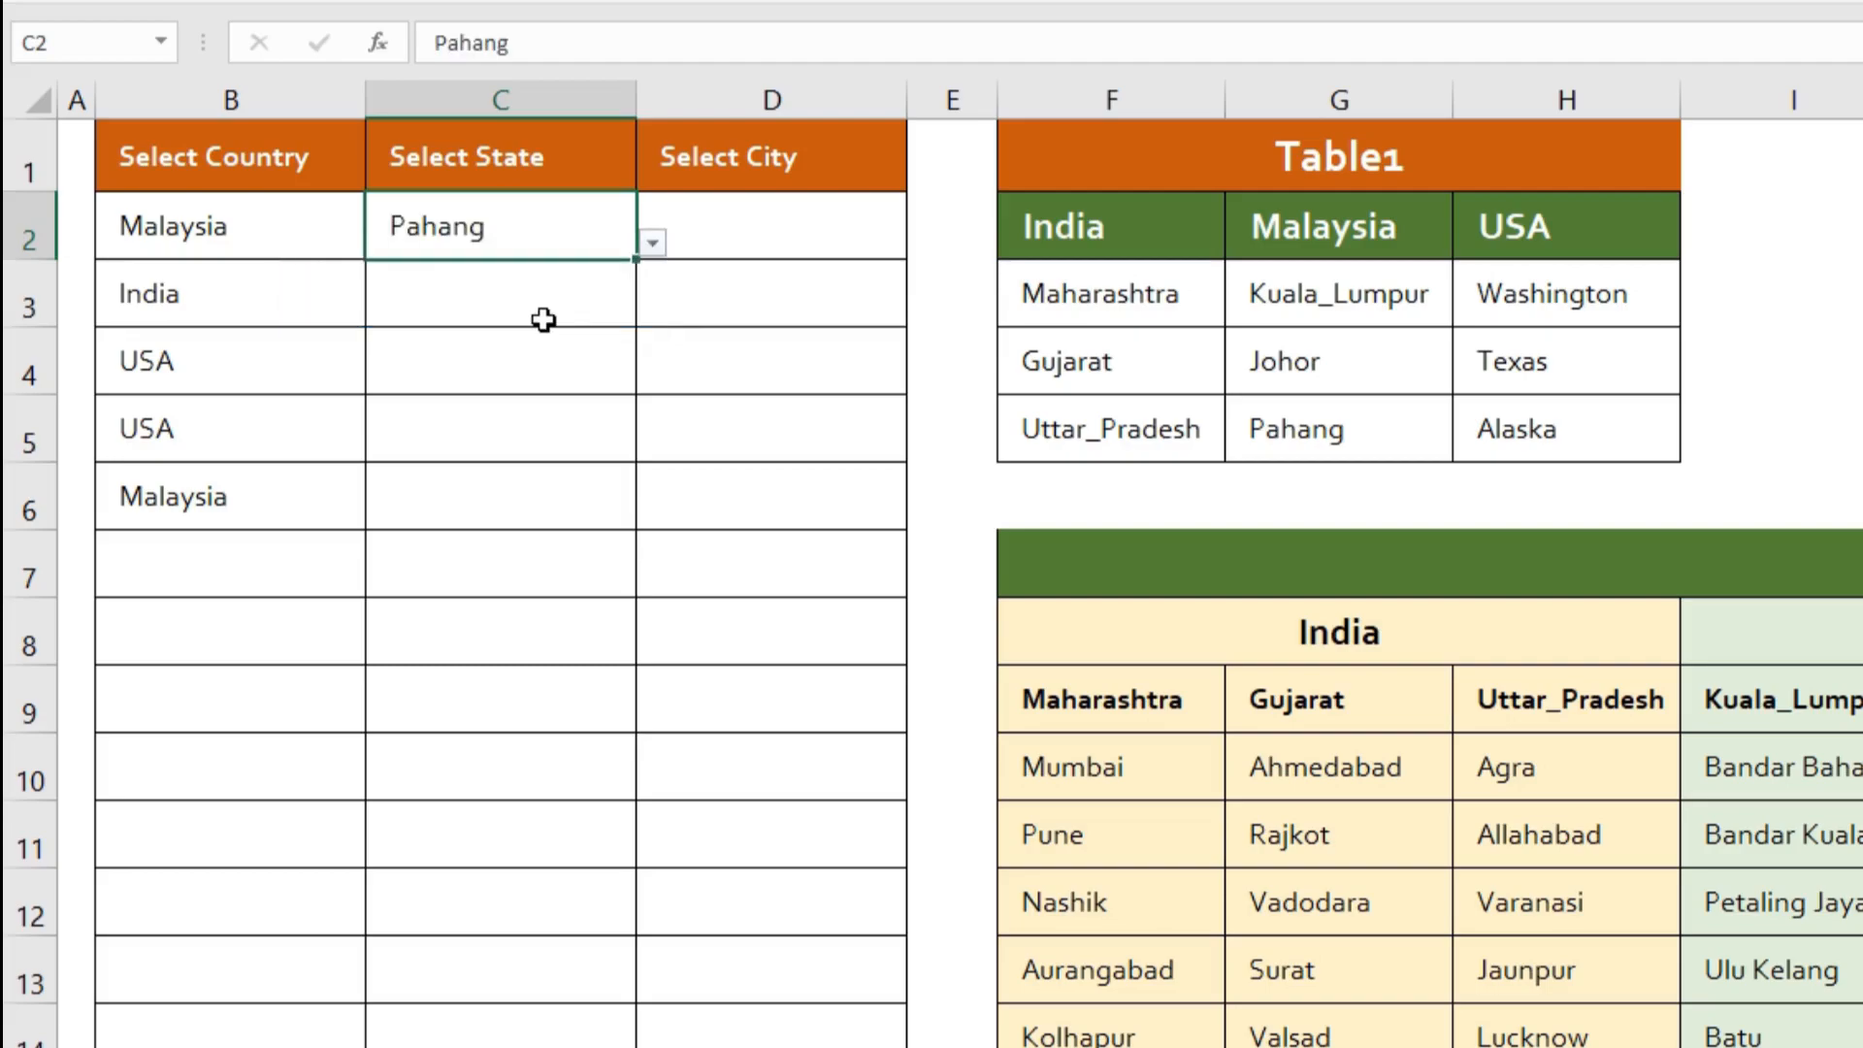
left_click(605, 309)
left_click(652, 310)
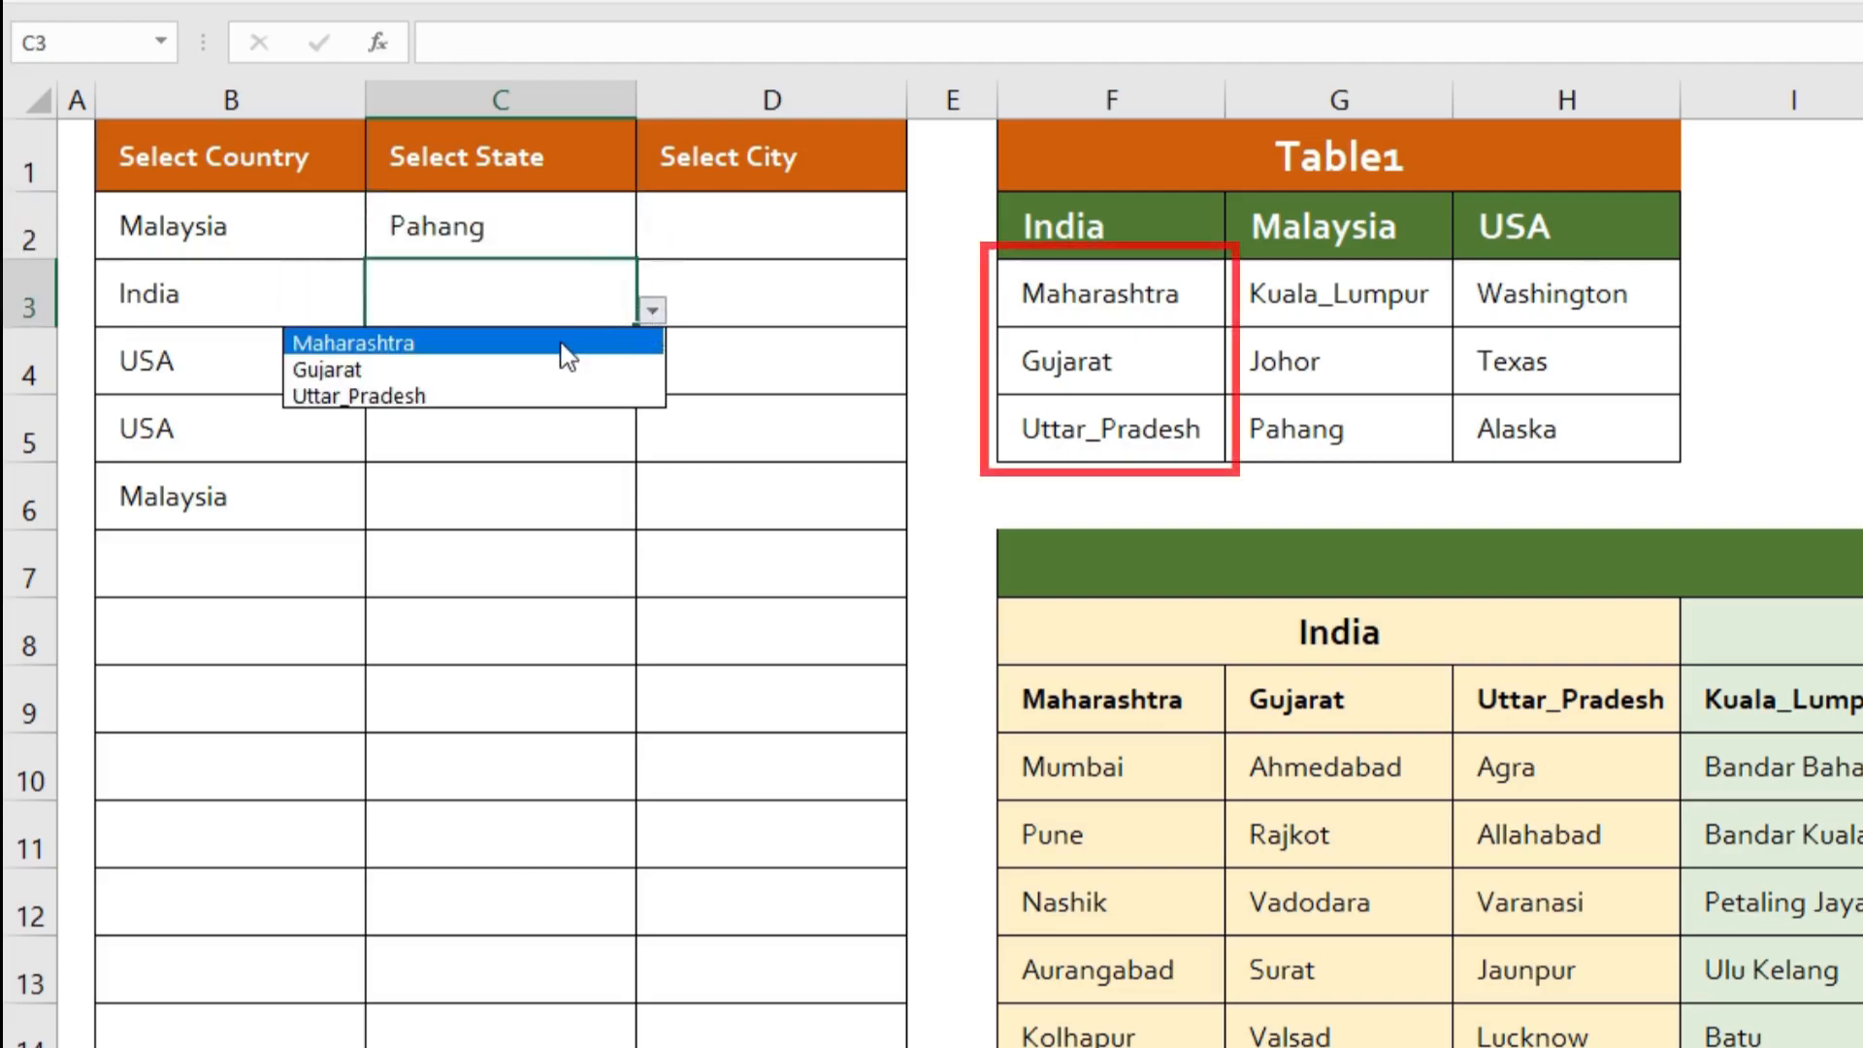
left_click(425, 395)
Step: Choose Texas in C4 and Alaska in C5 from the state dropdowns
left_click(551, 373)
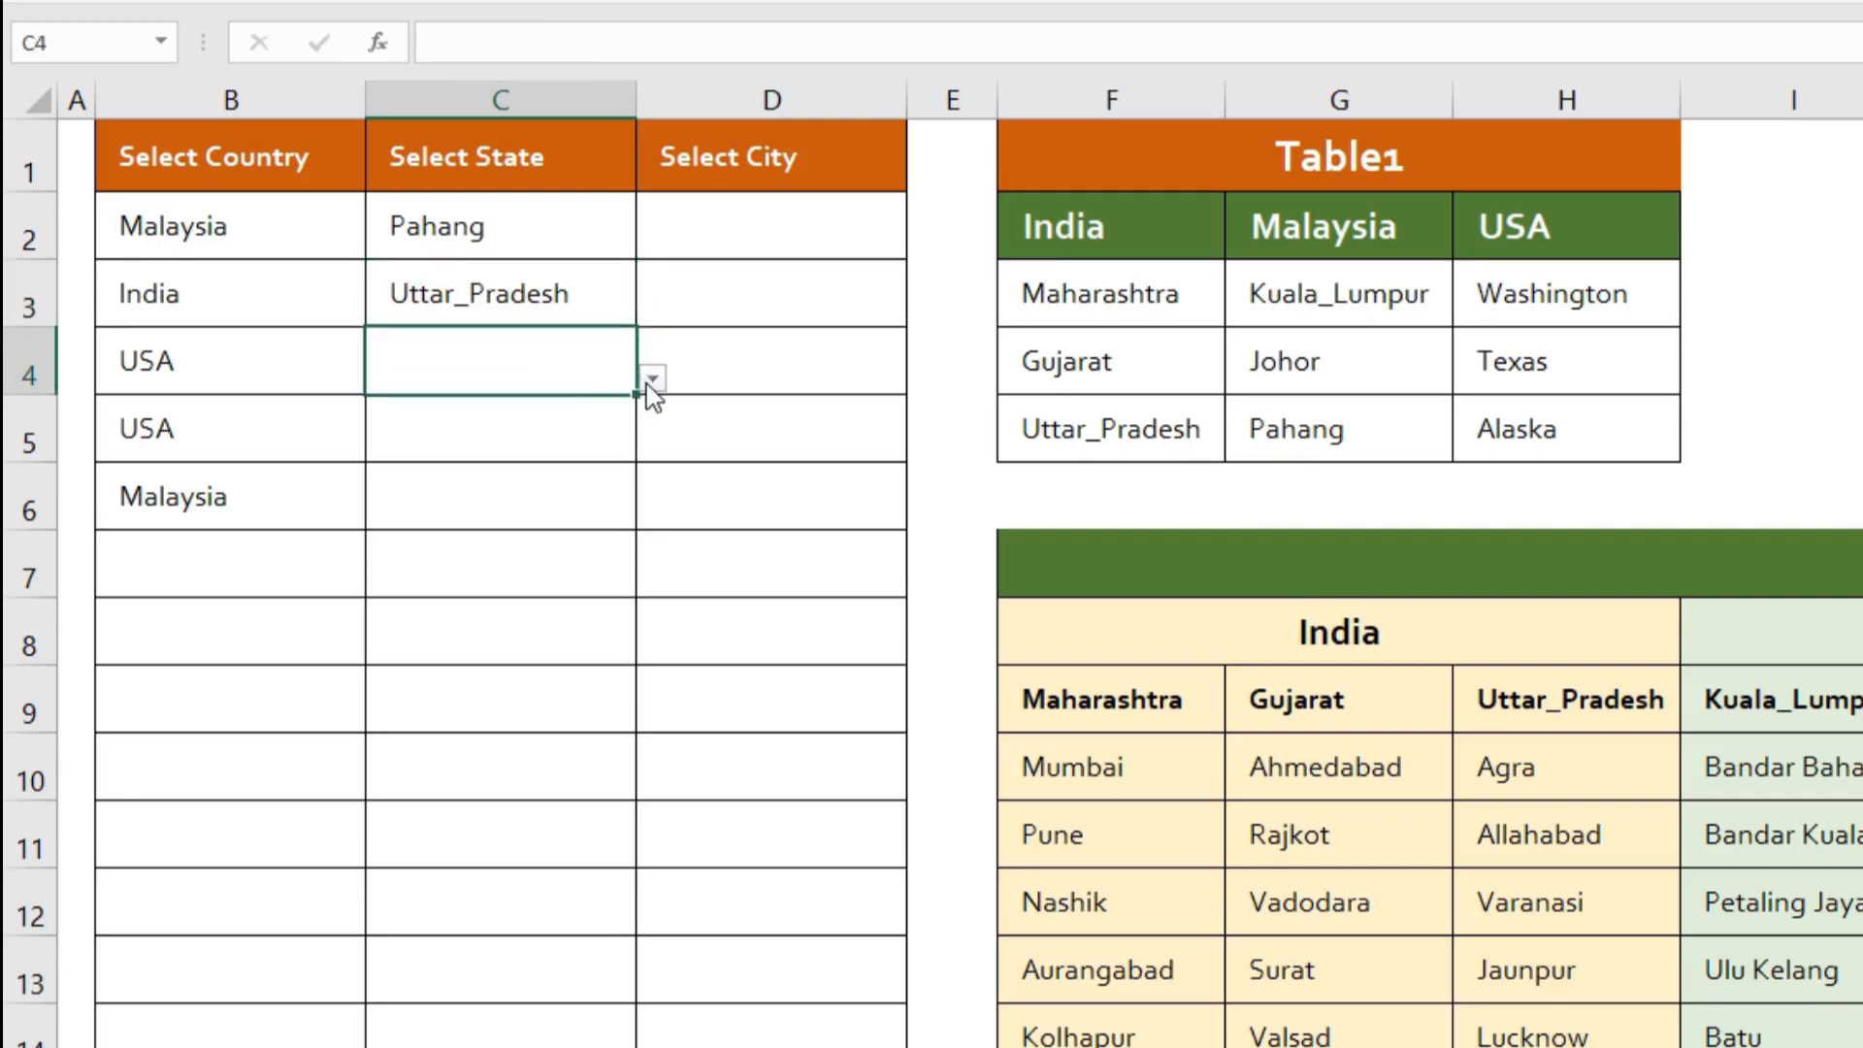
left_click(648, 380)
left_click(416, 438)
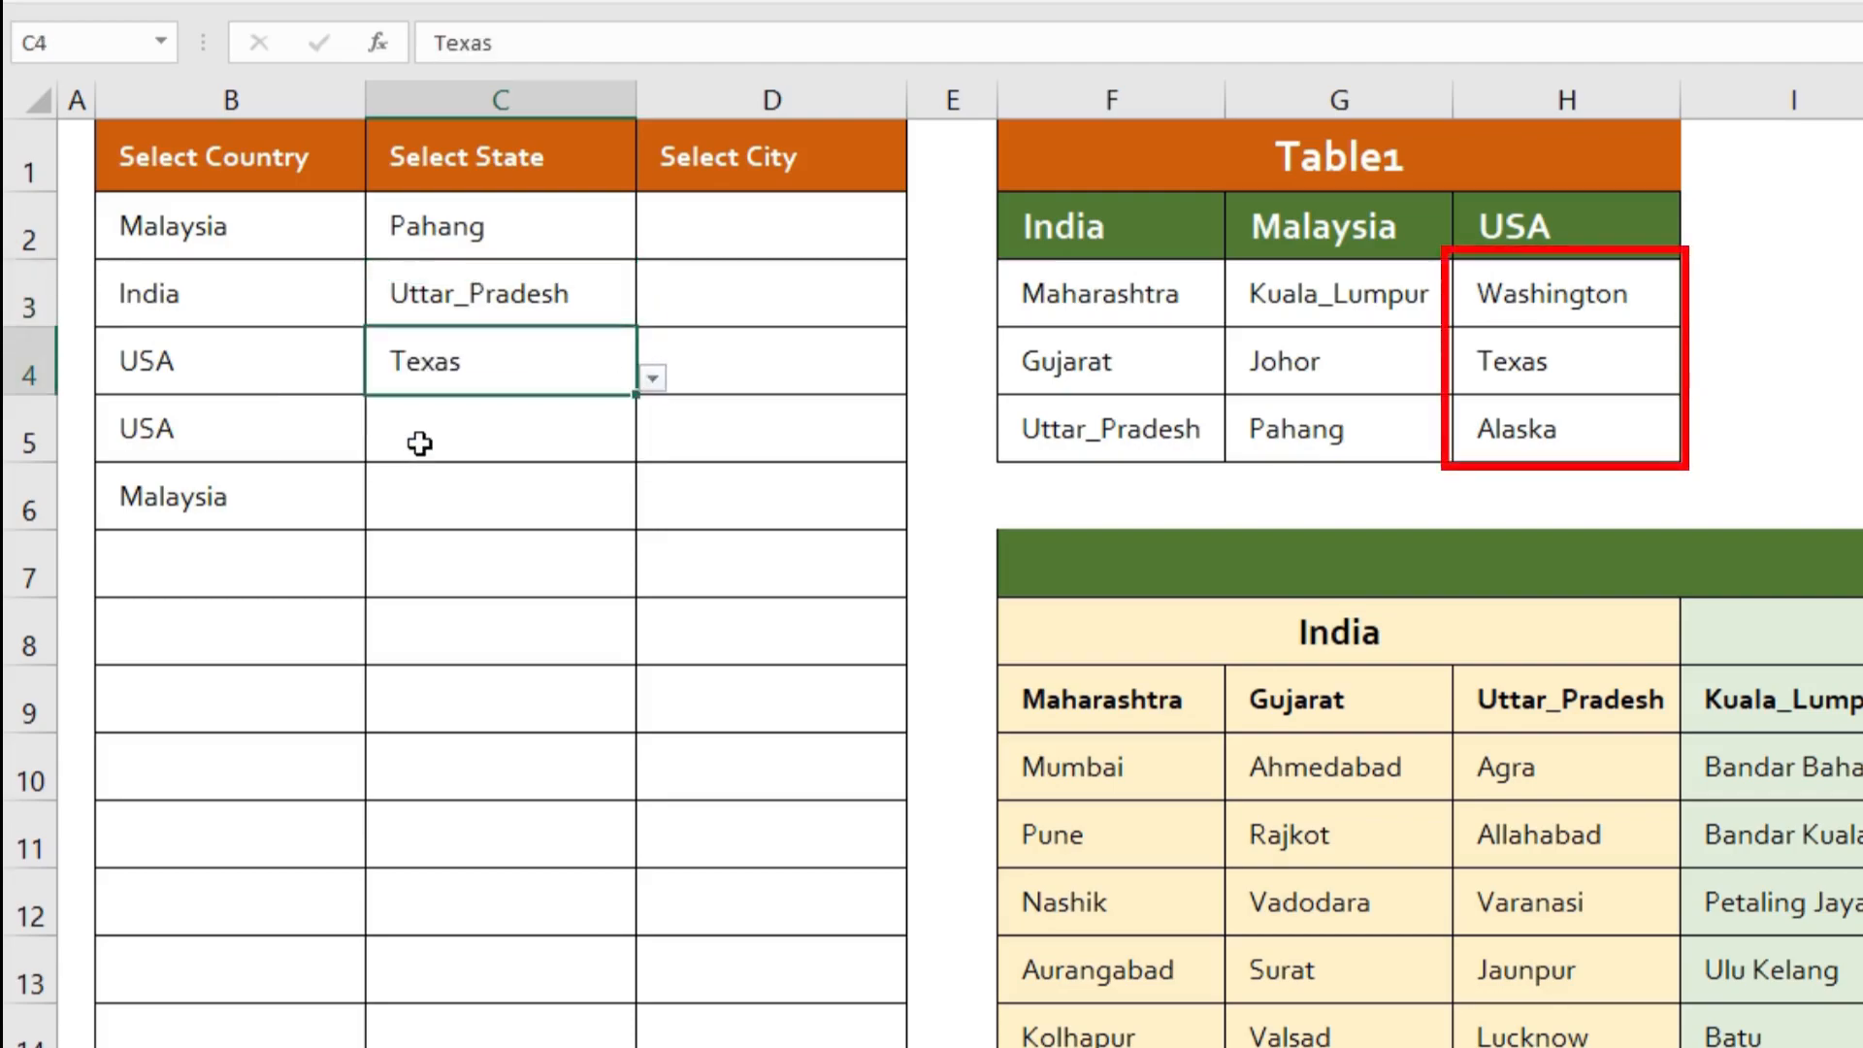
left_click(556, 437)
left_click(651, 445)
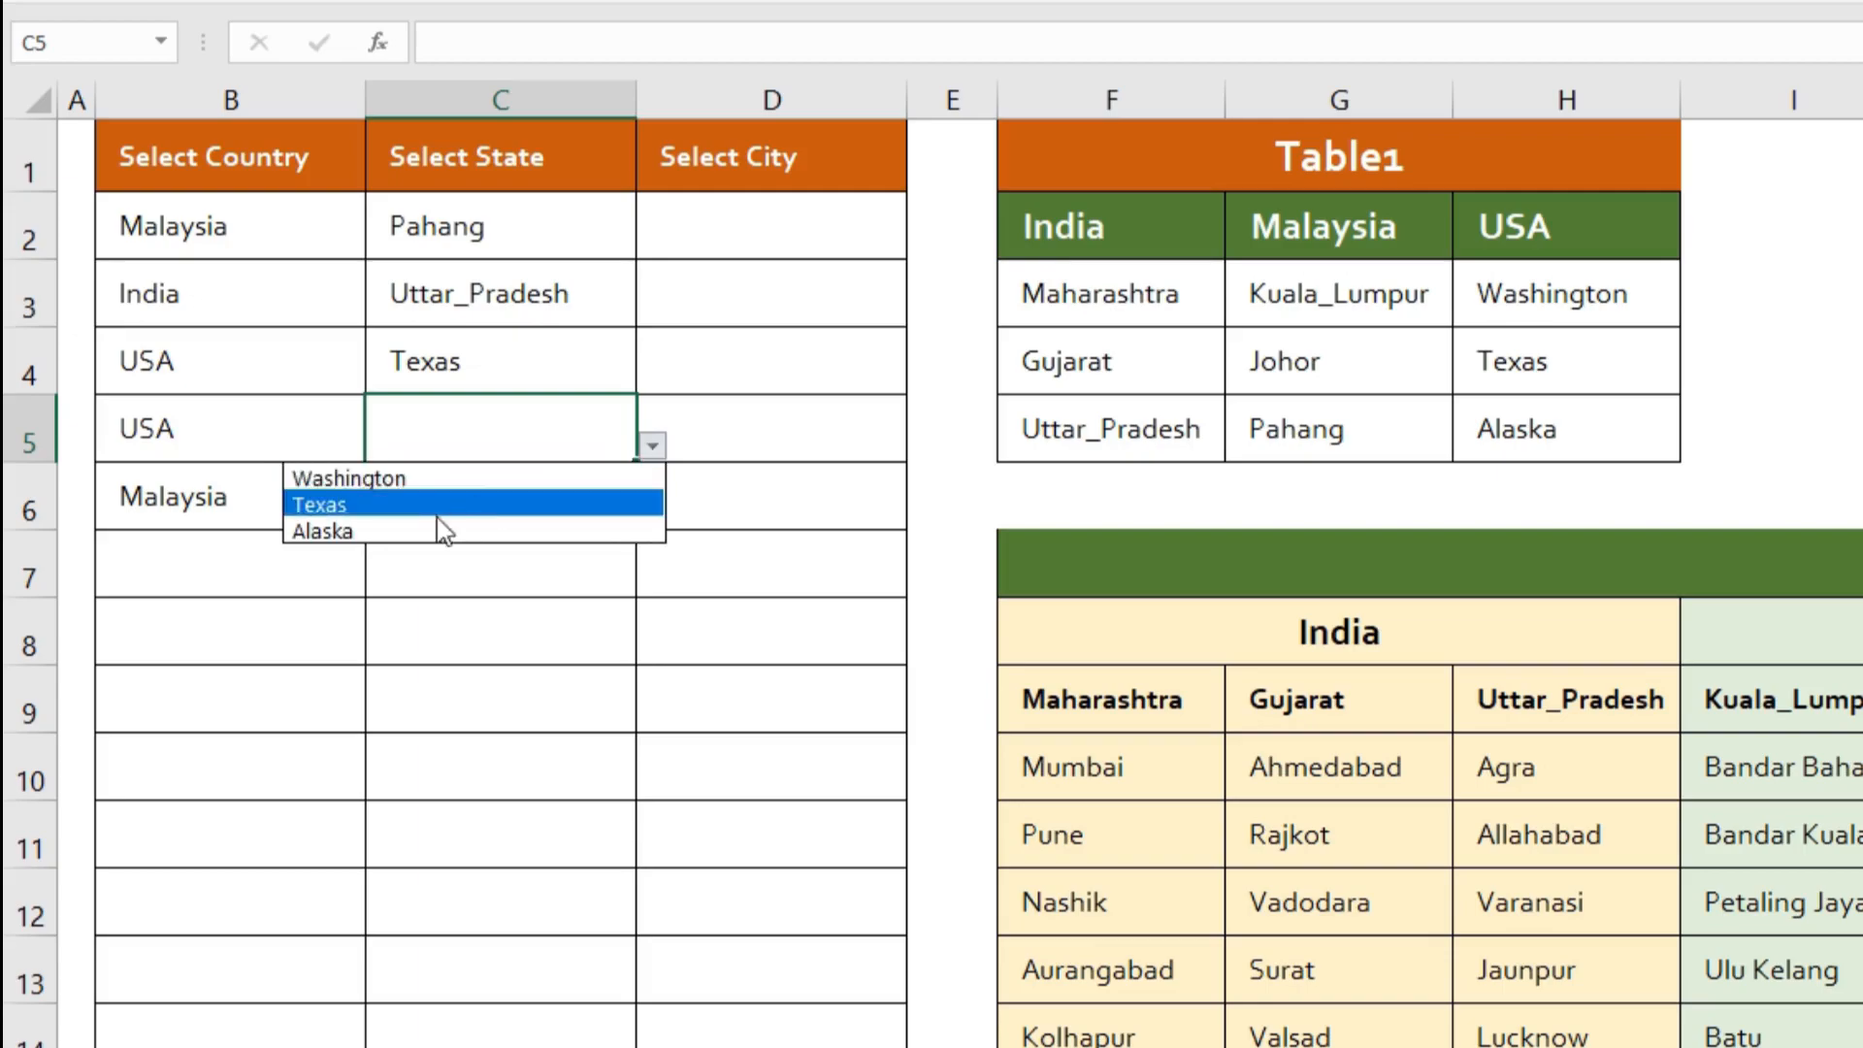
left_click(427, 531)
Step: Choose Kuala_Lumpur in C6 from the state dropdown
left_click(509, 498)
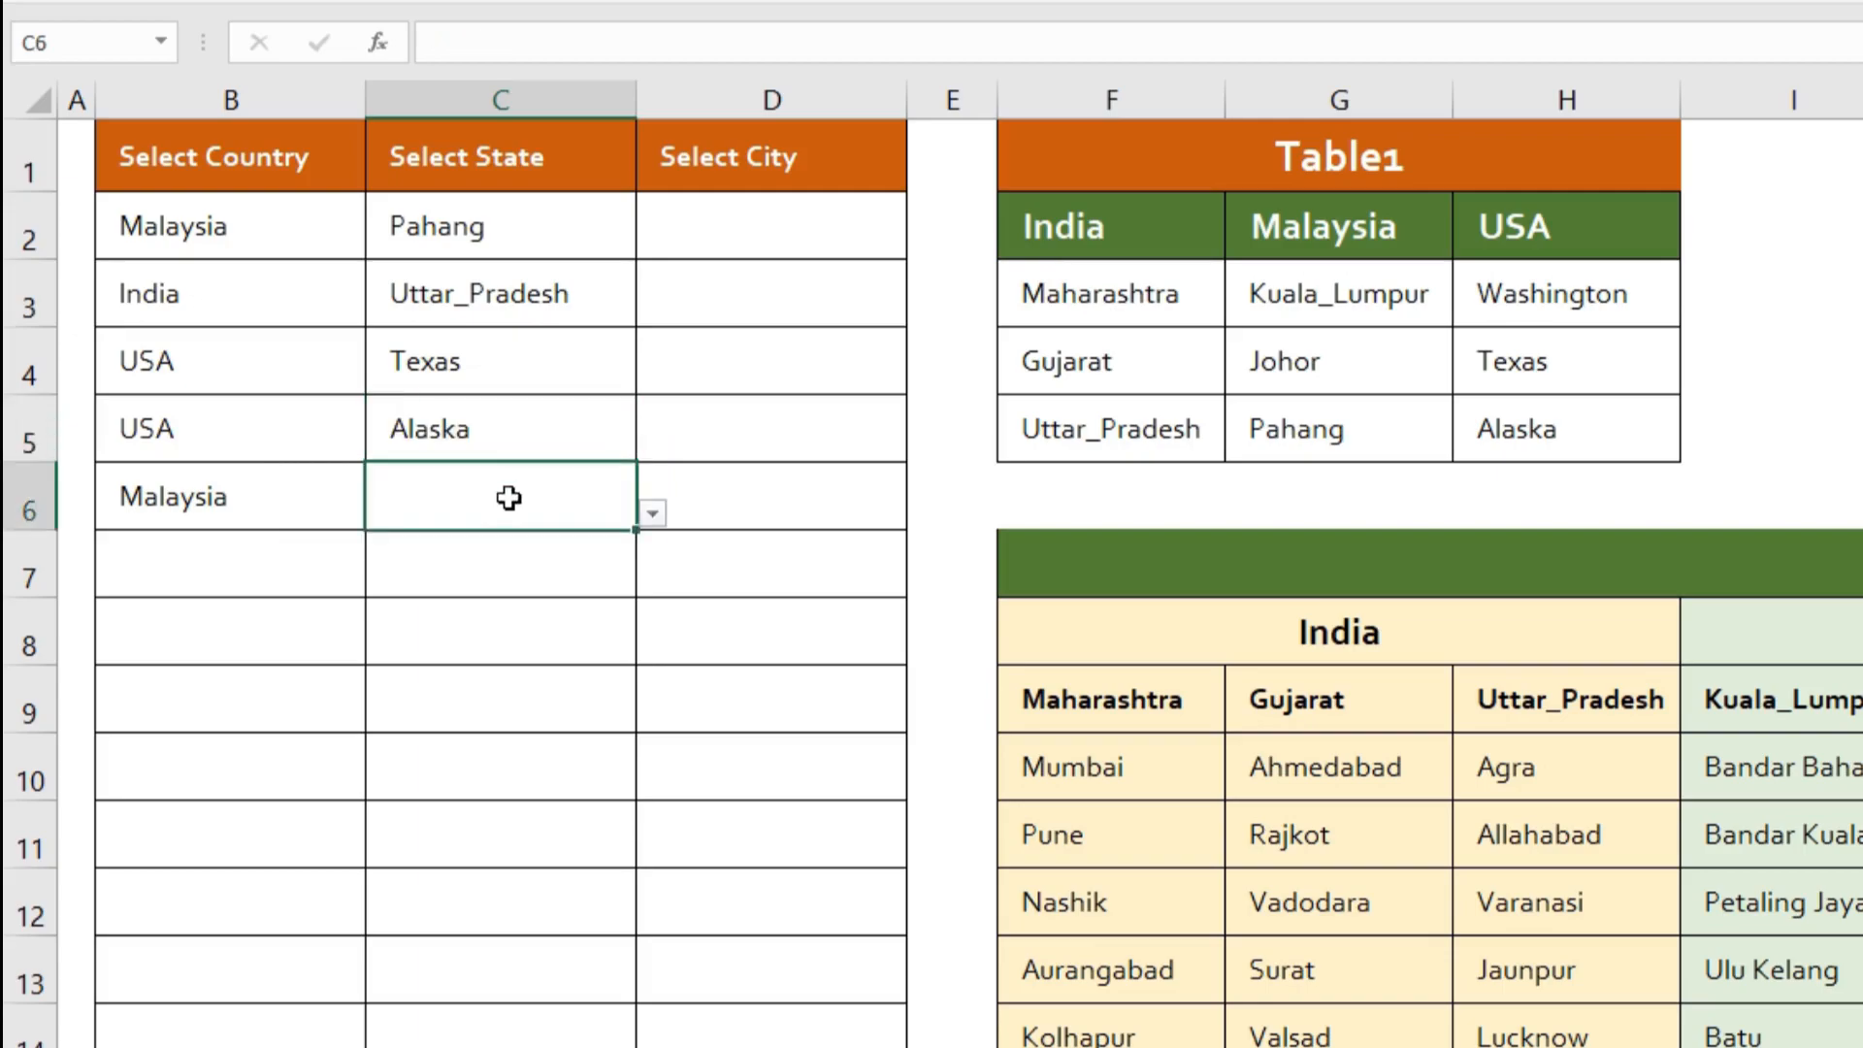
left_click(652, 514)
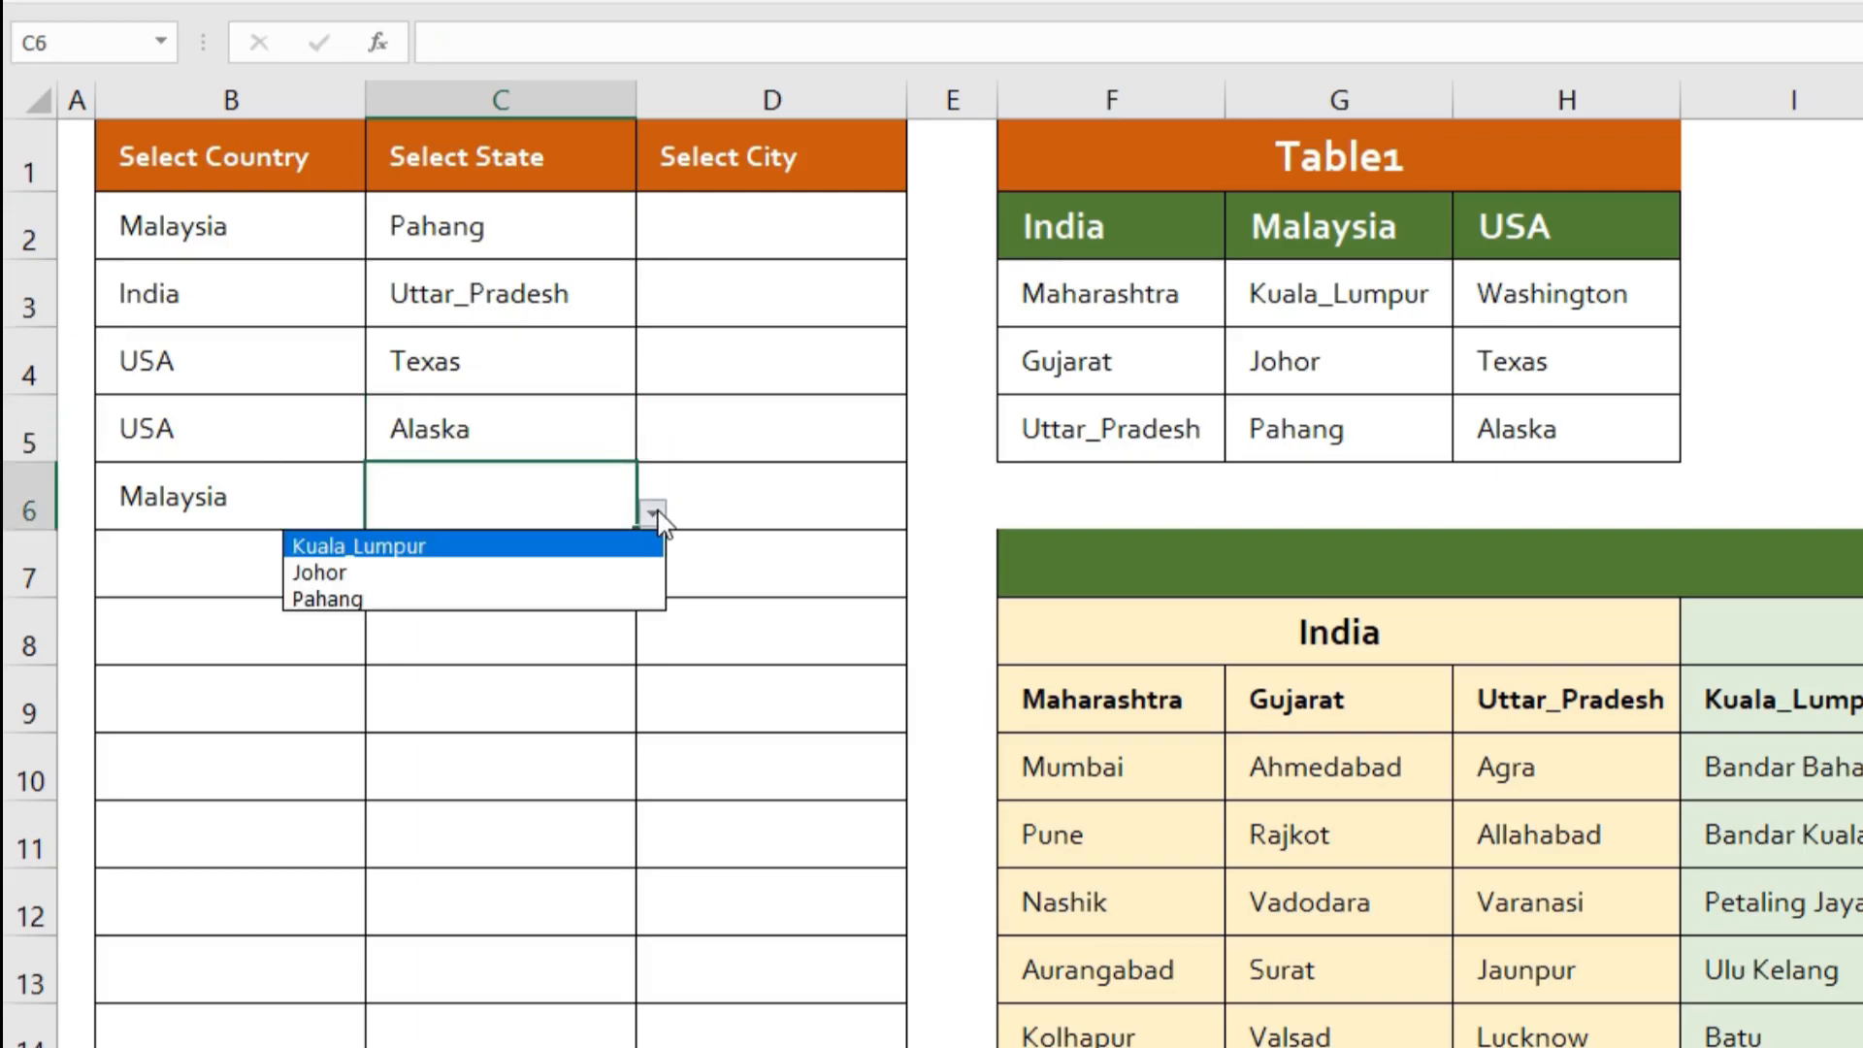
left_click(390, 549)
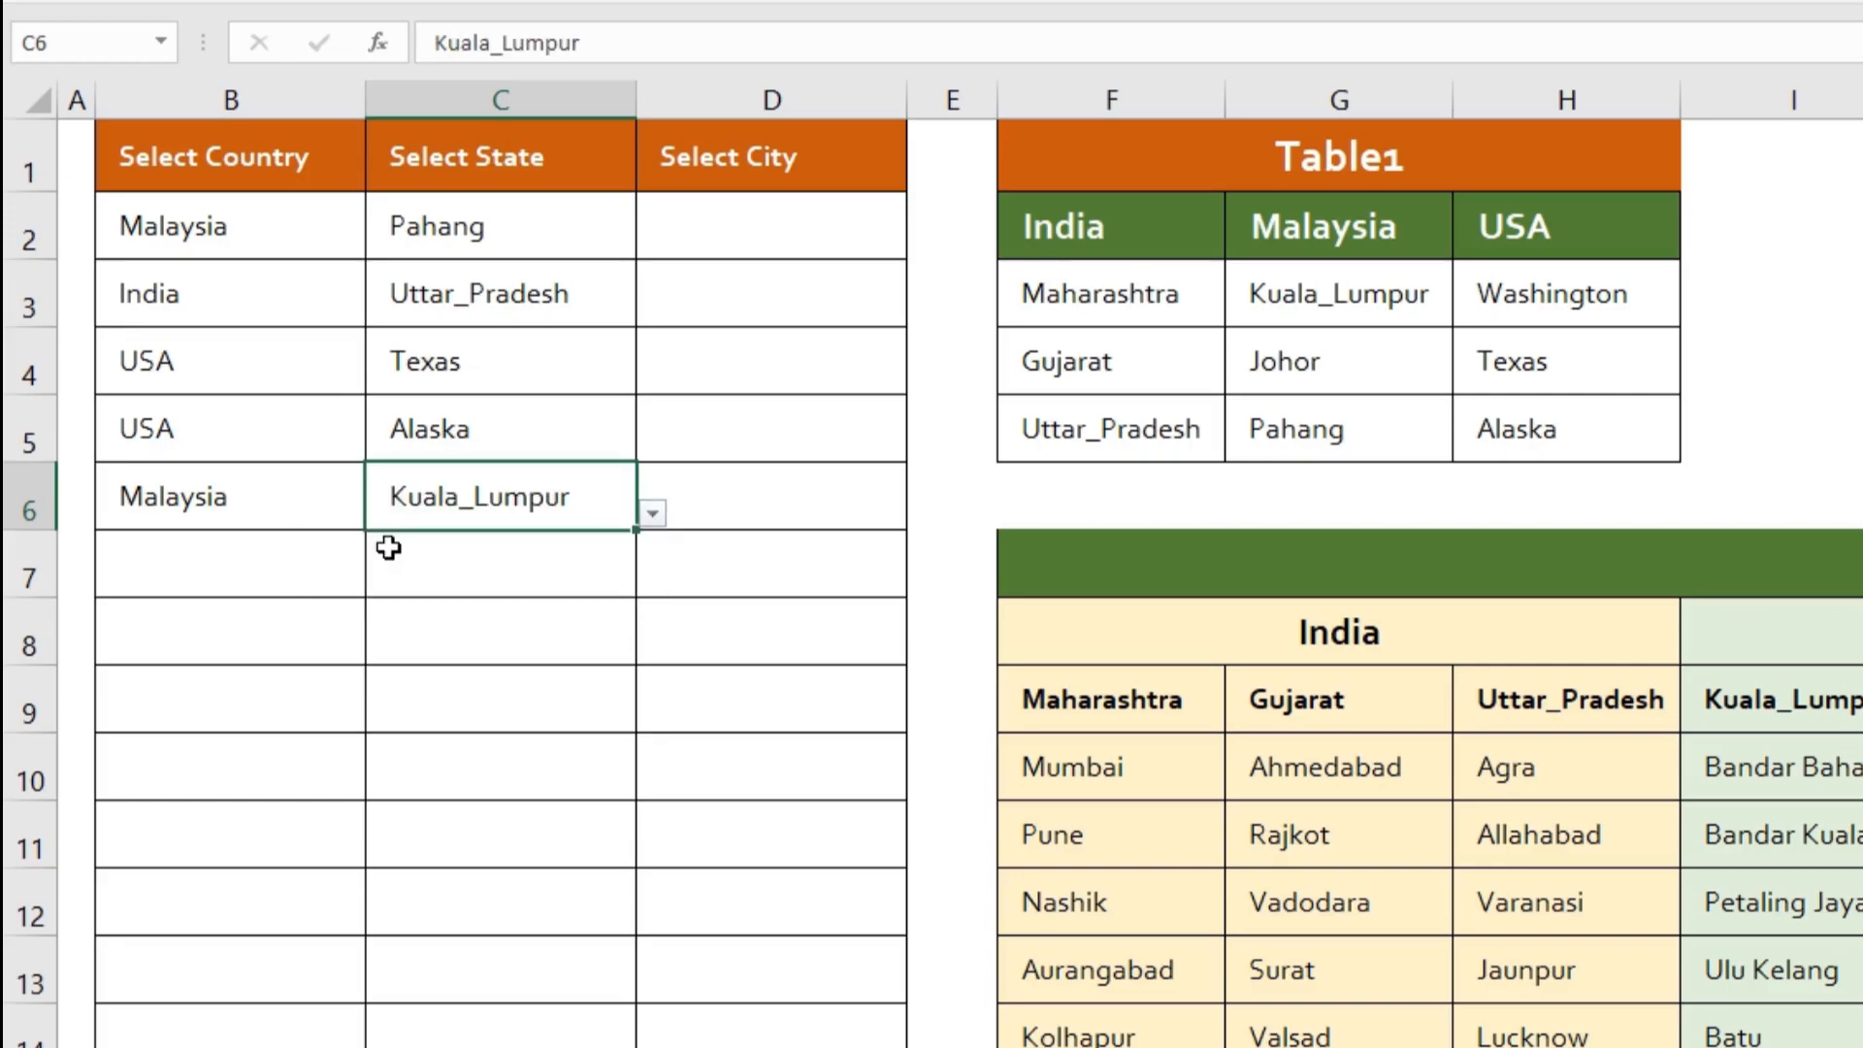
Step: Fill row 7 from the dropdowns with India as the country in B7 and Gujarat as the state in C7
left_click(460, 568)
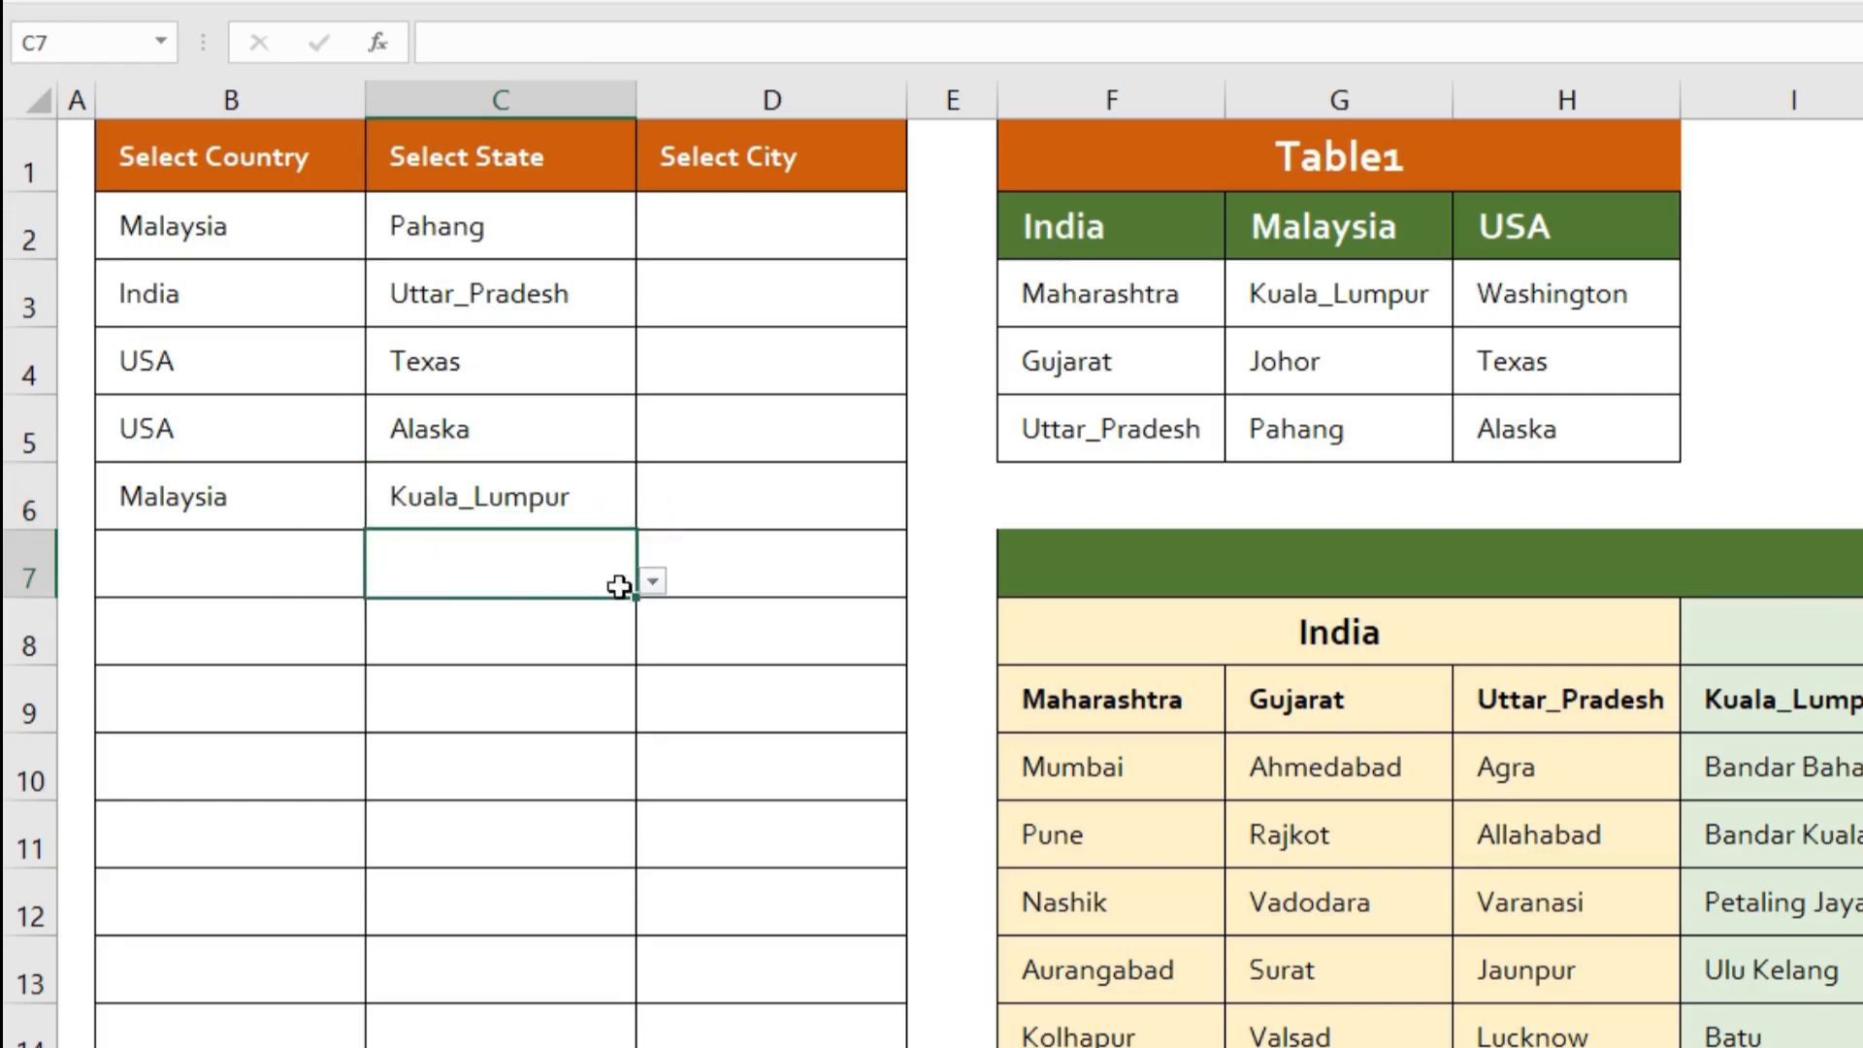
left_click(238, 596)
left_click(381, 580)
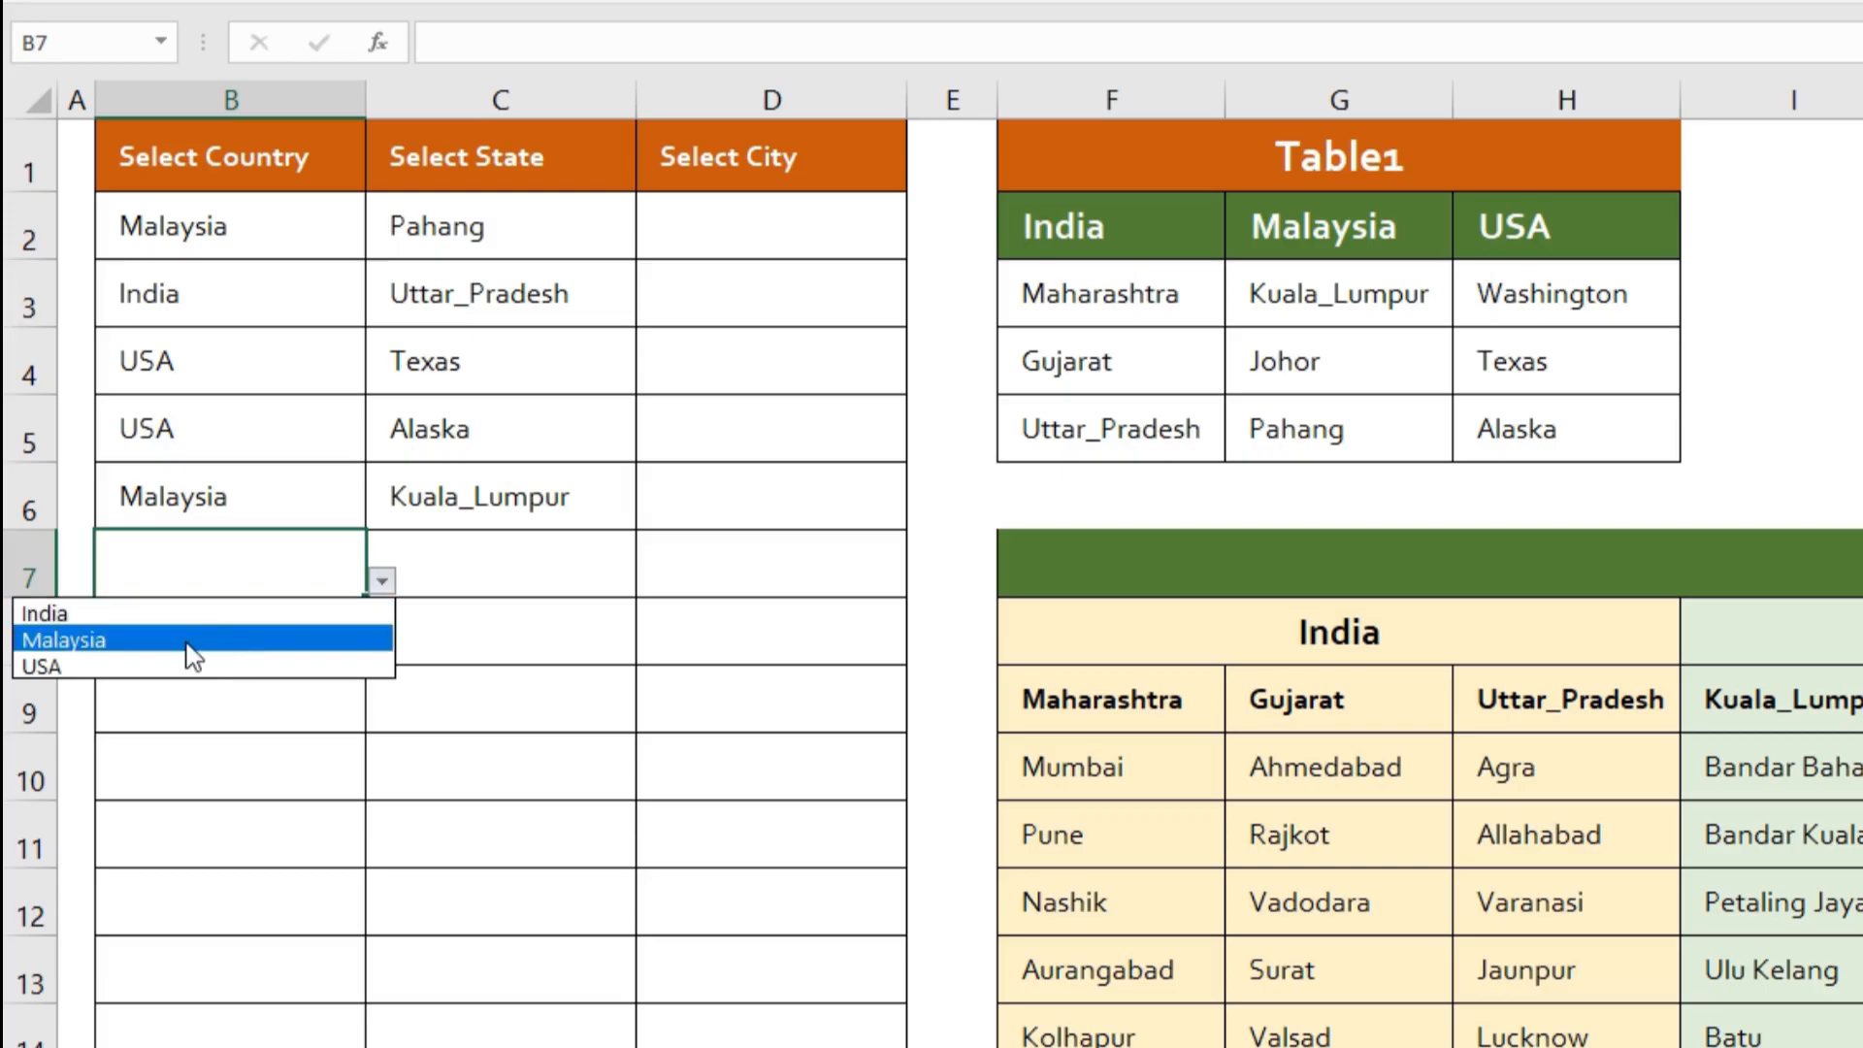
key("Up")
key("Return")
left_click(500, 575)
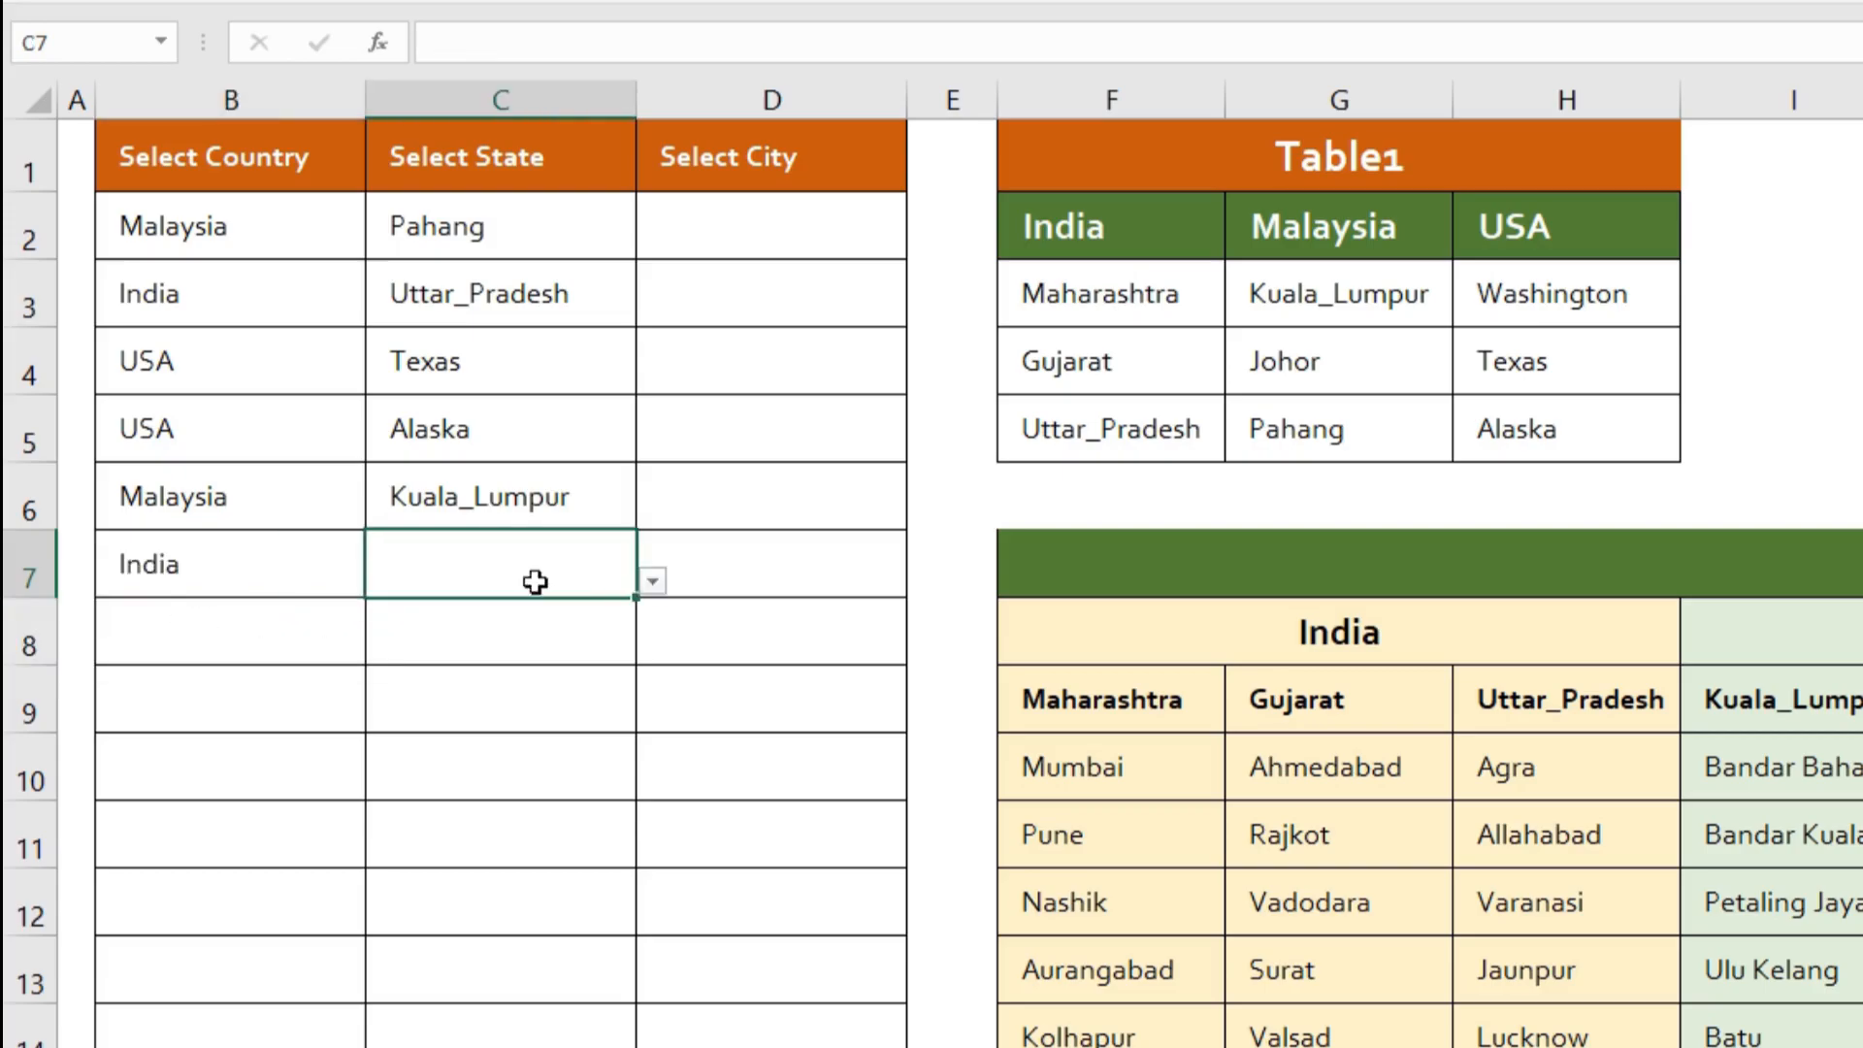
left_click(652, 584)
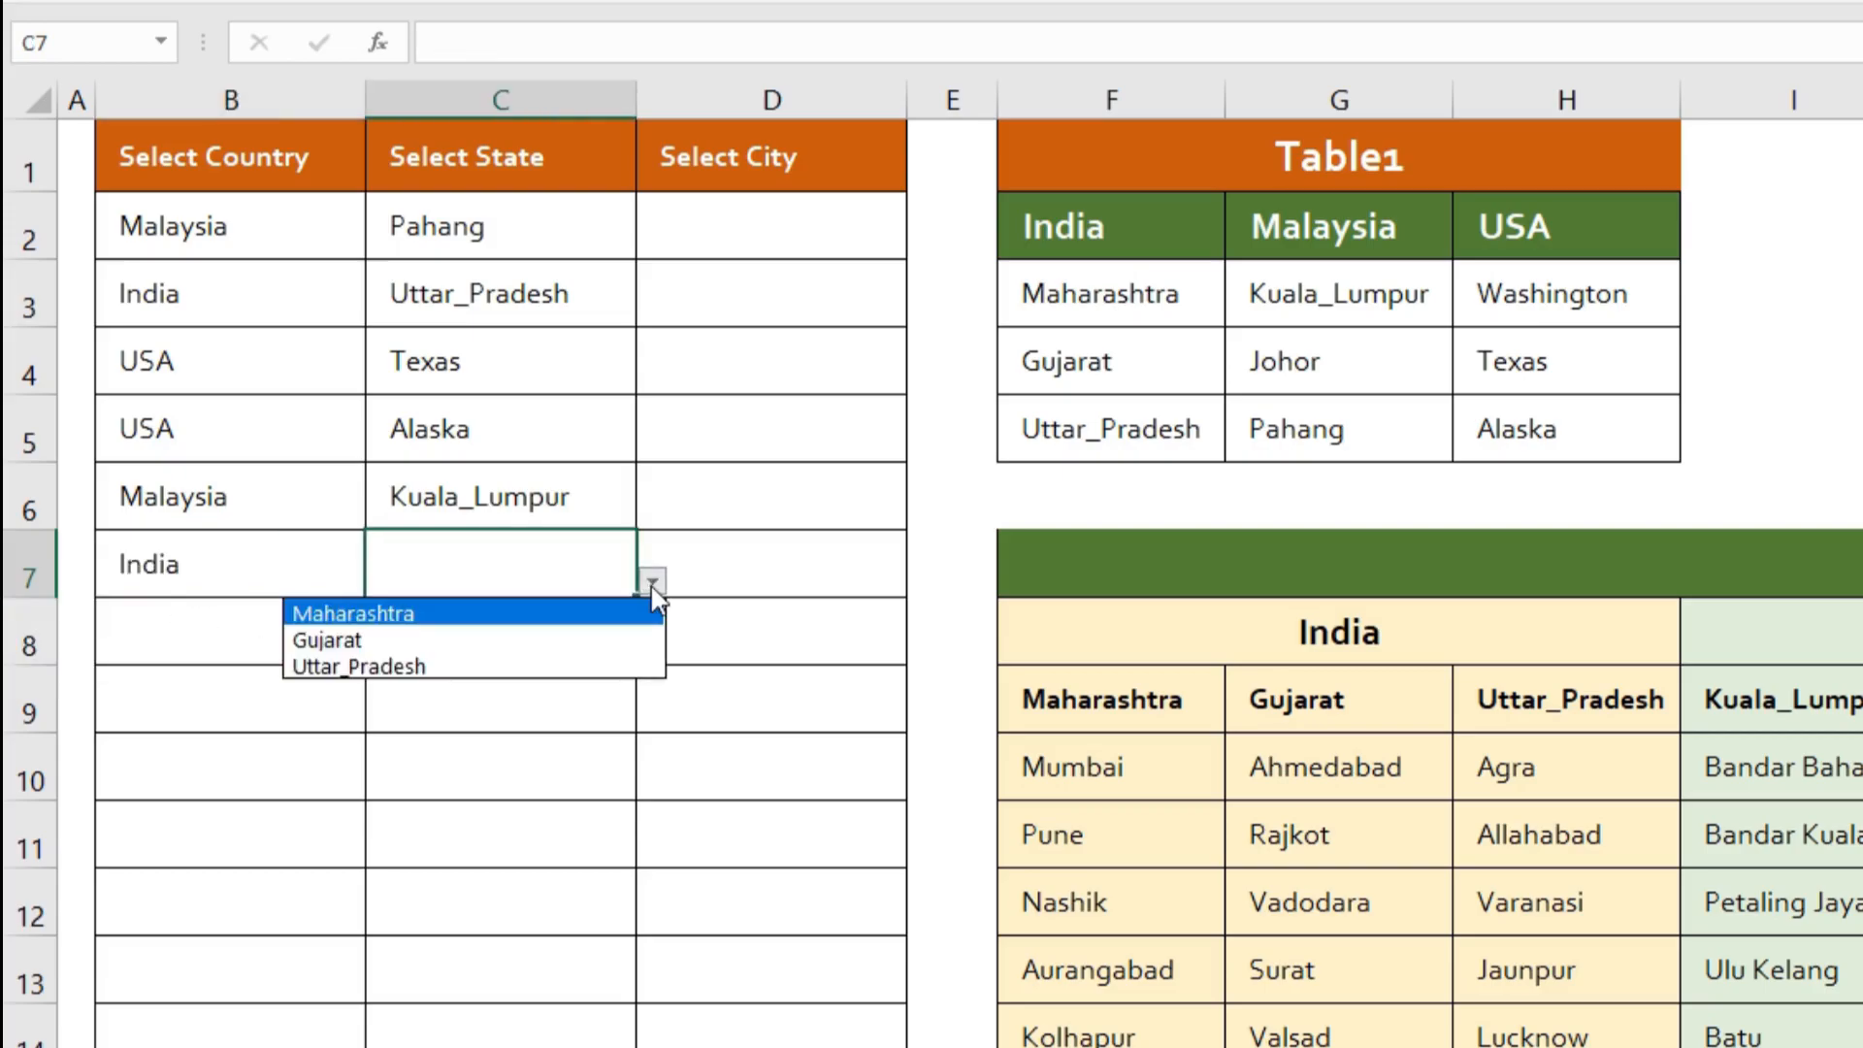
left_click(417, 645)
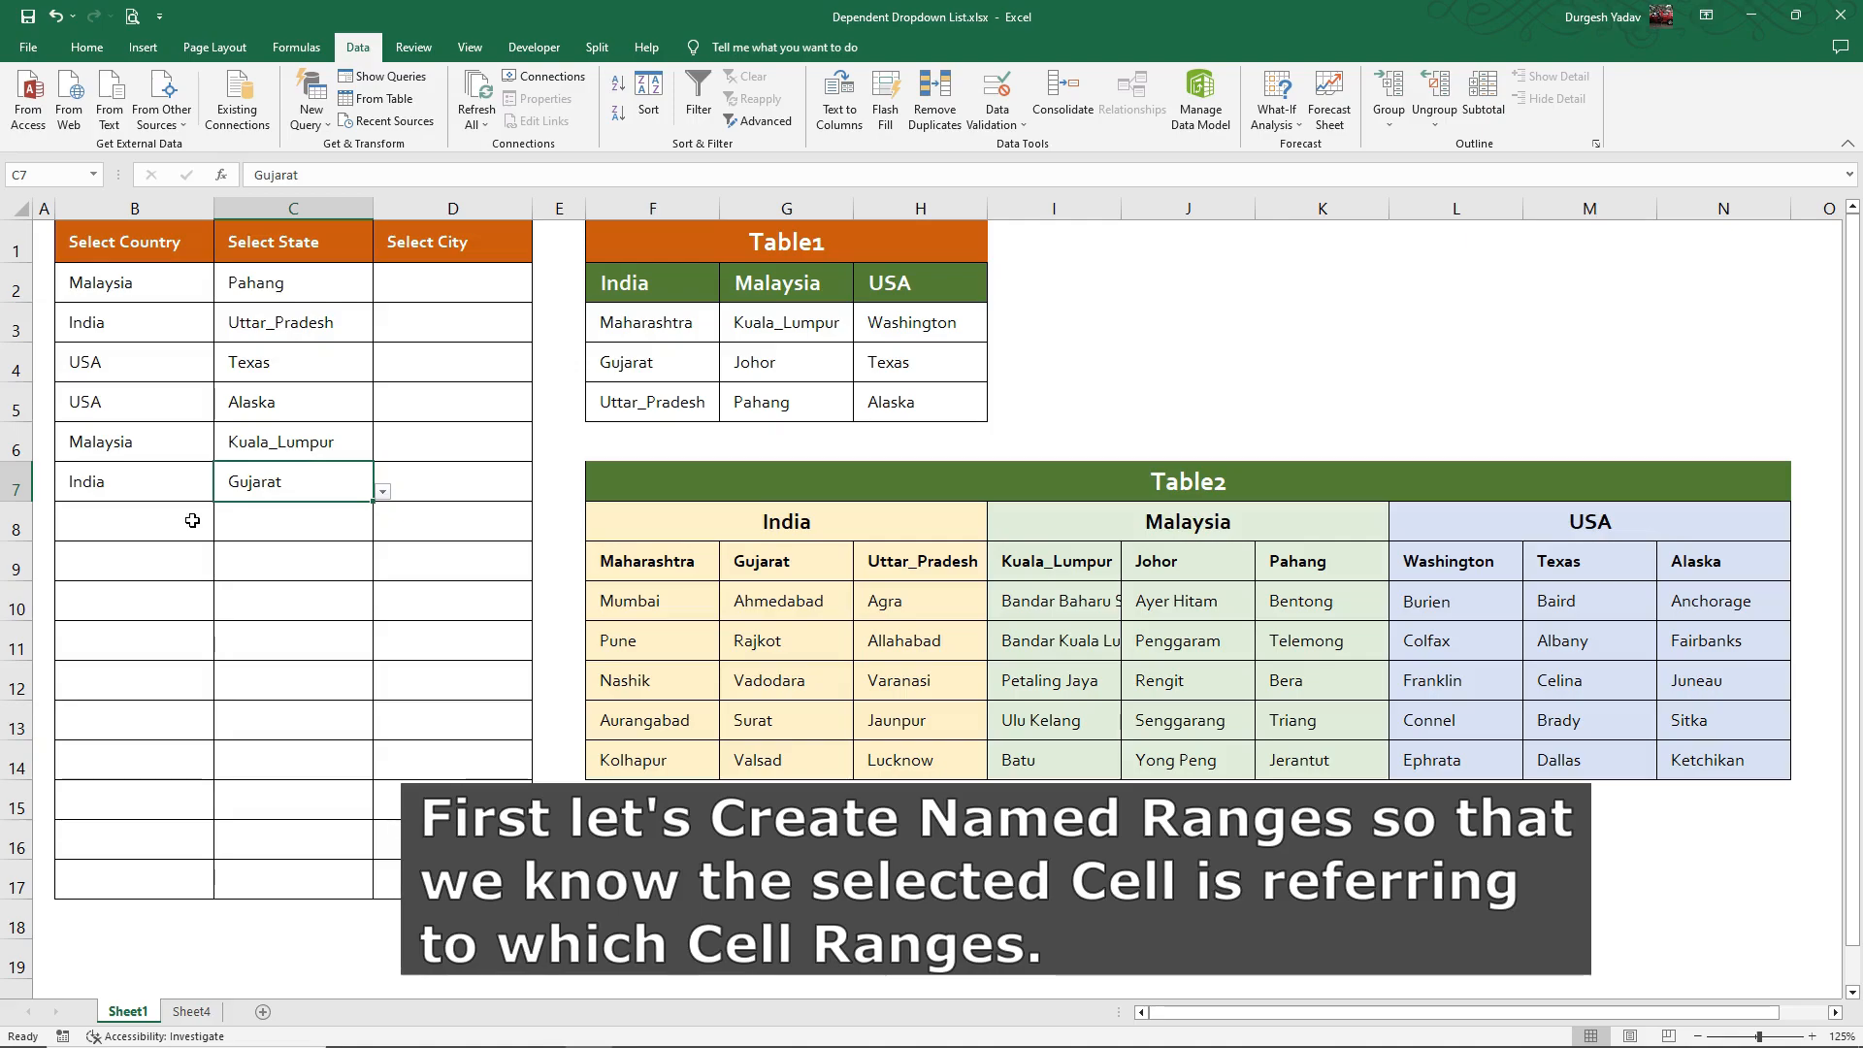
Step: Name the Maharashtra city cells F10:F14 in Table2 as Maharashtra, copying the name from their header cell
left_click(1073, 476)
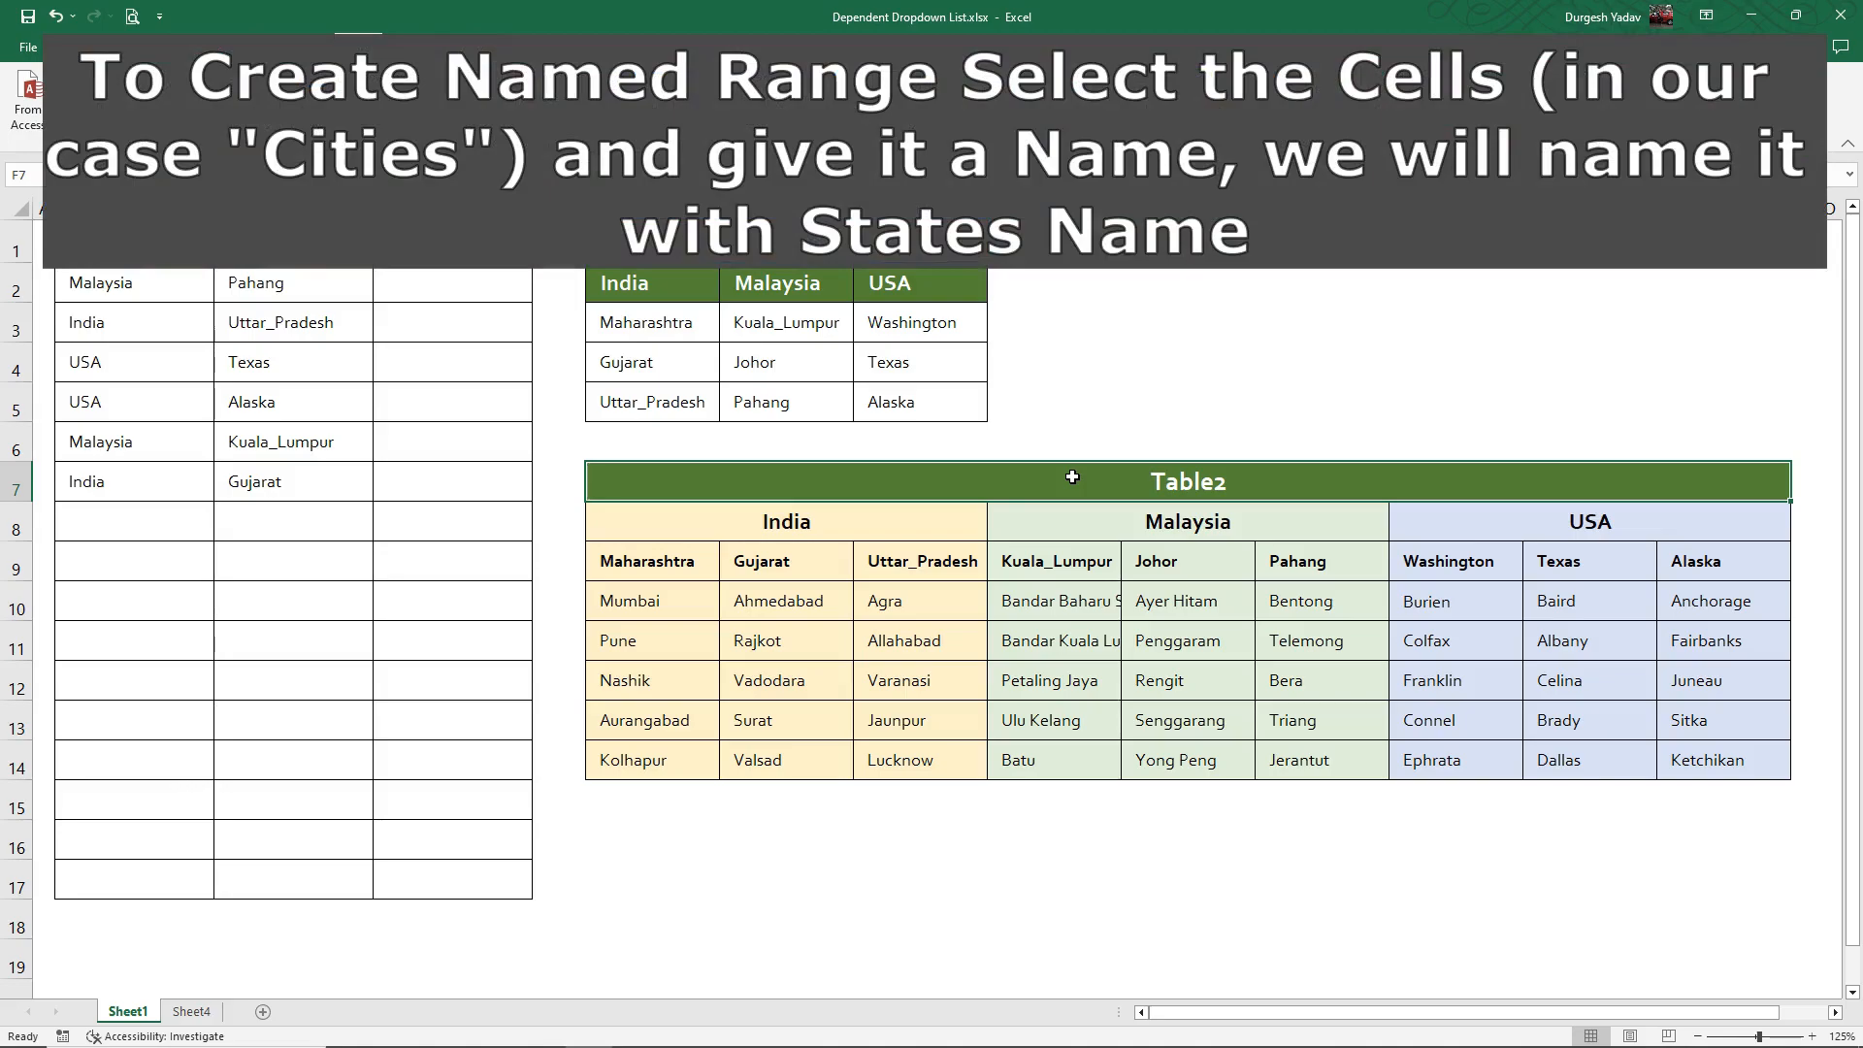
left_click(633, 566)
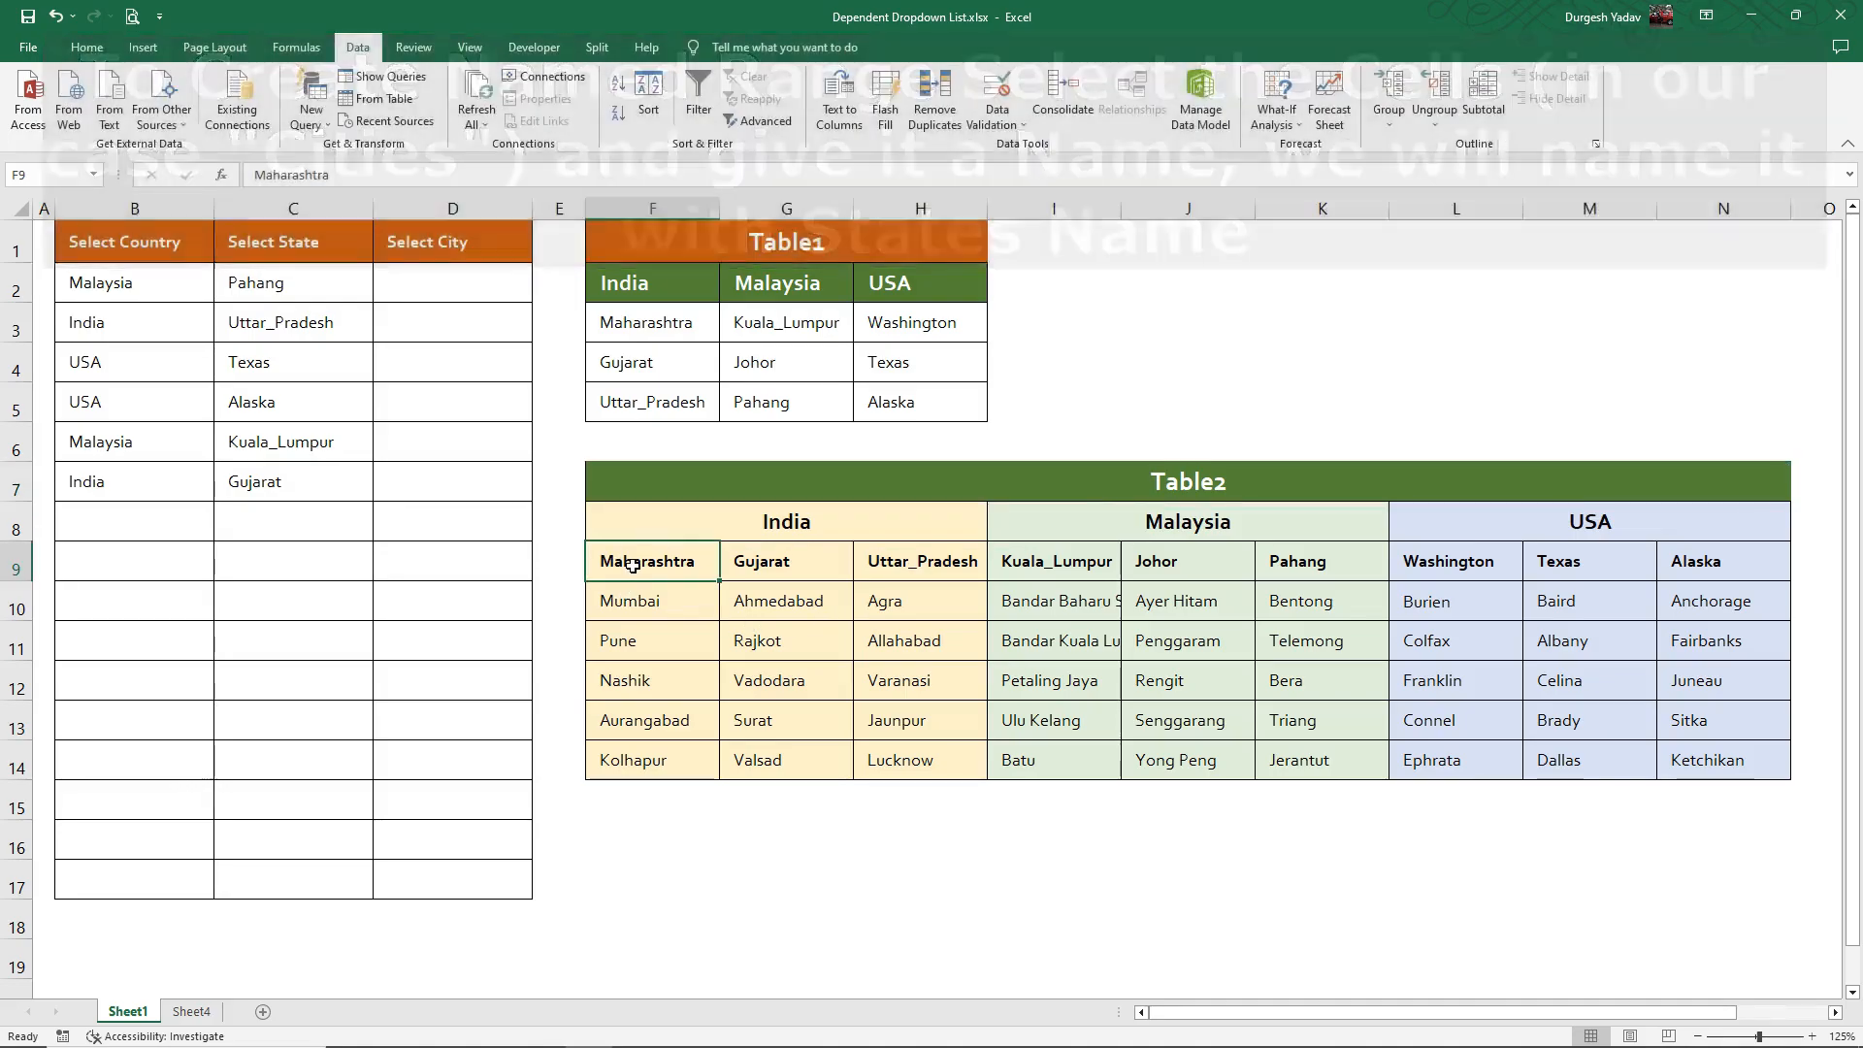
key("ctrl+c")
left_click(655, 604)
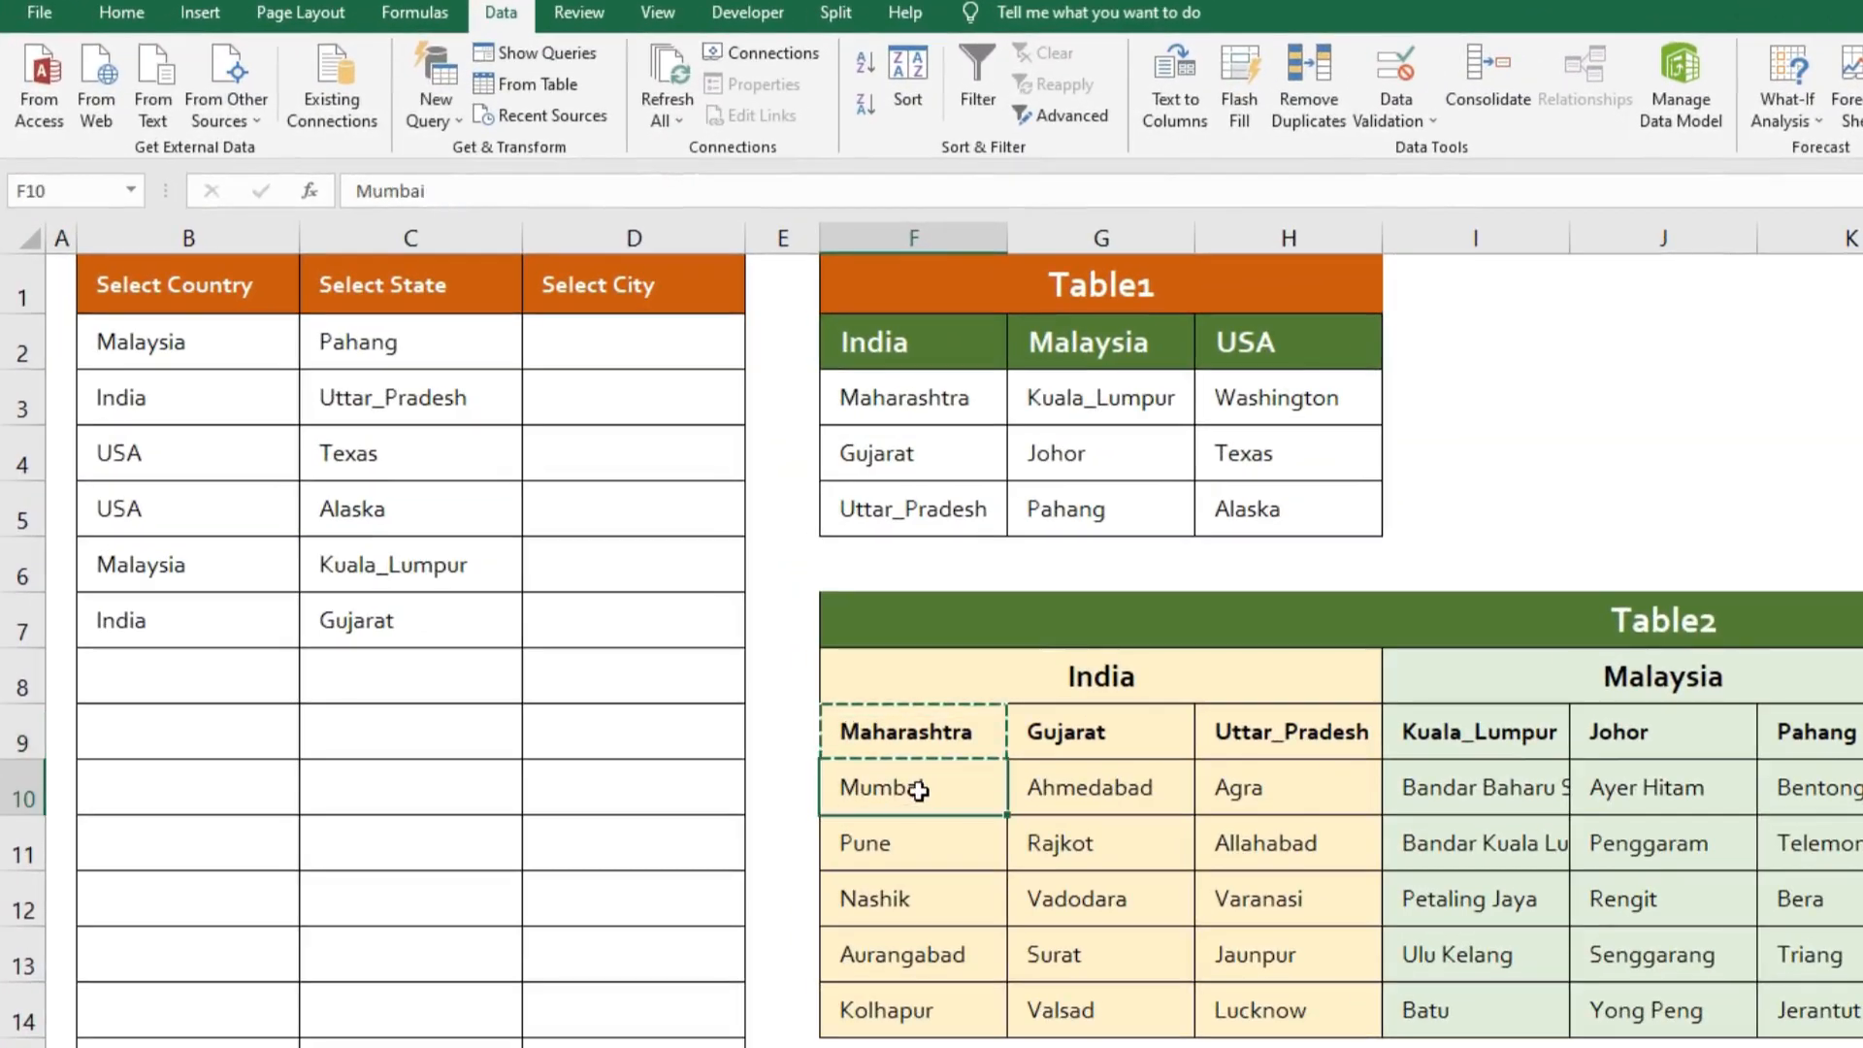
left_click_drag(919, 791, 878, 1009)
left_click(51, 191)
key("ctrl+v")
key("Return")
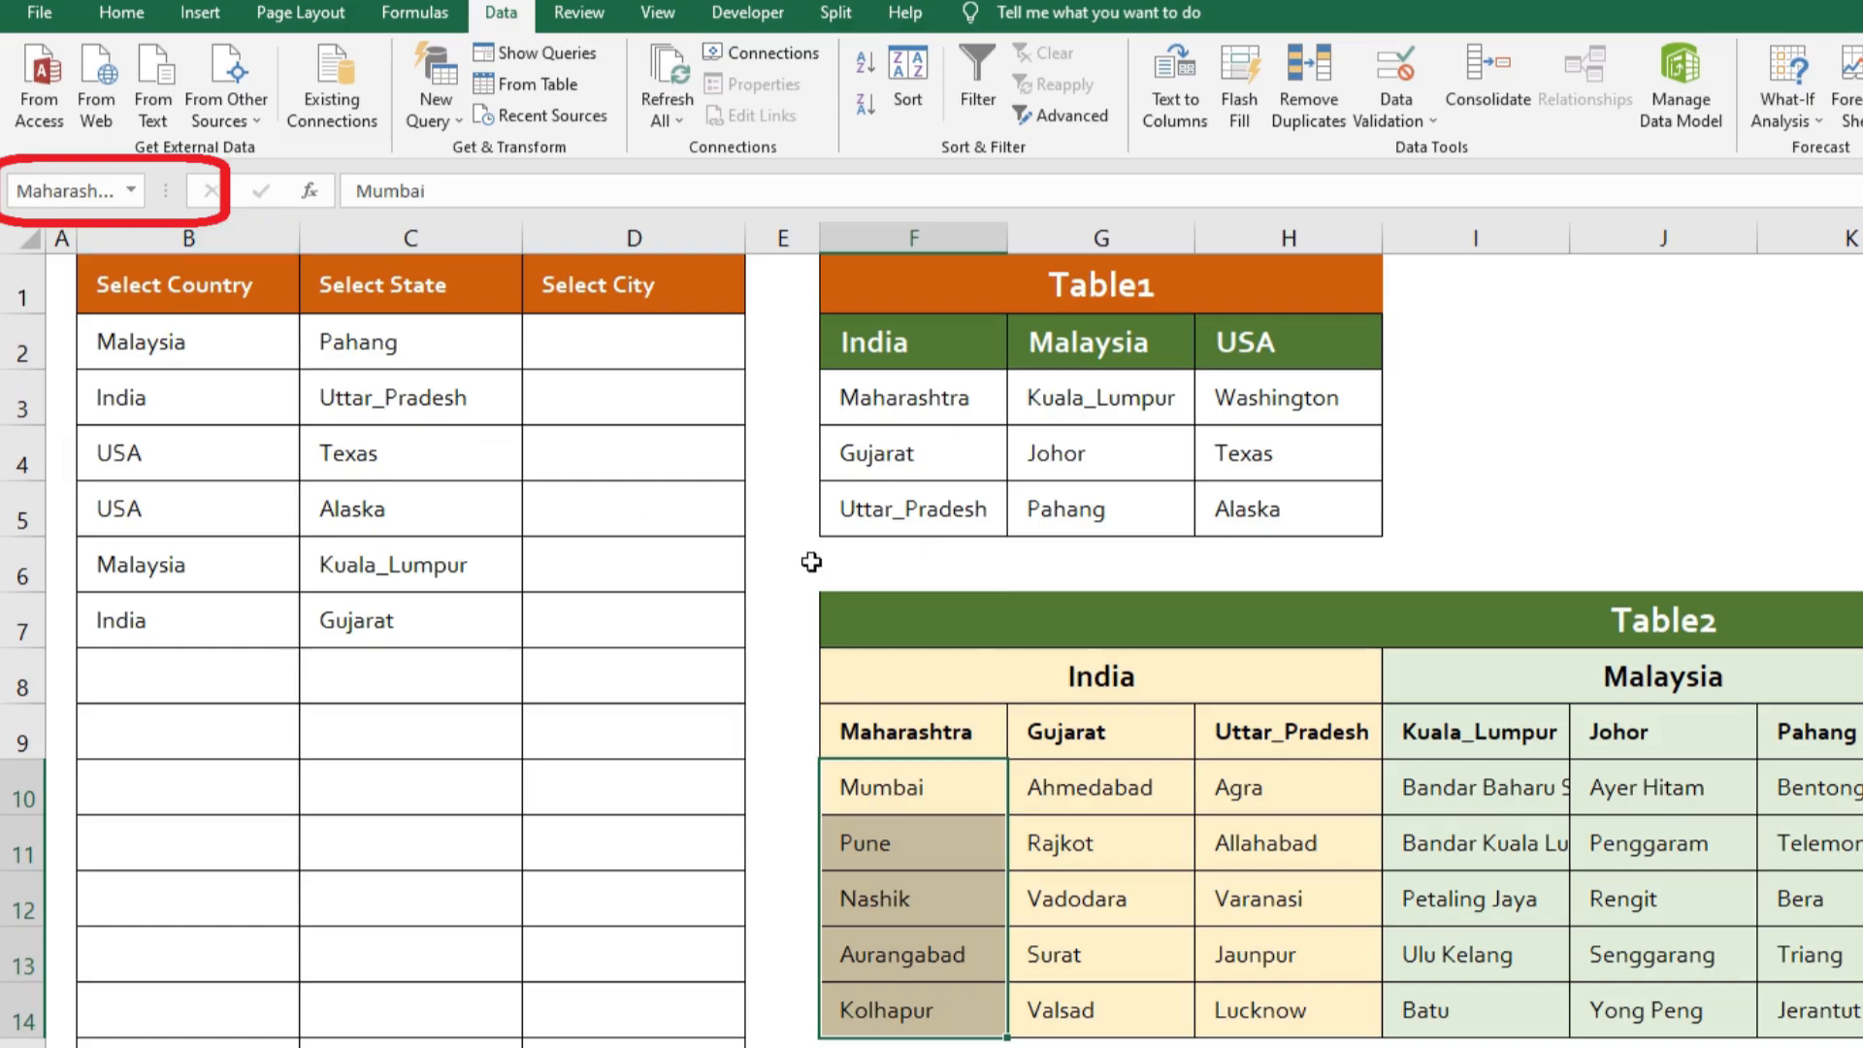
Step: Name the city cells G10:G14 as Gujarat, using the text copied from header G9
key("ctrl+c")
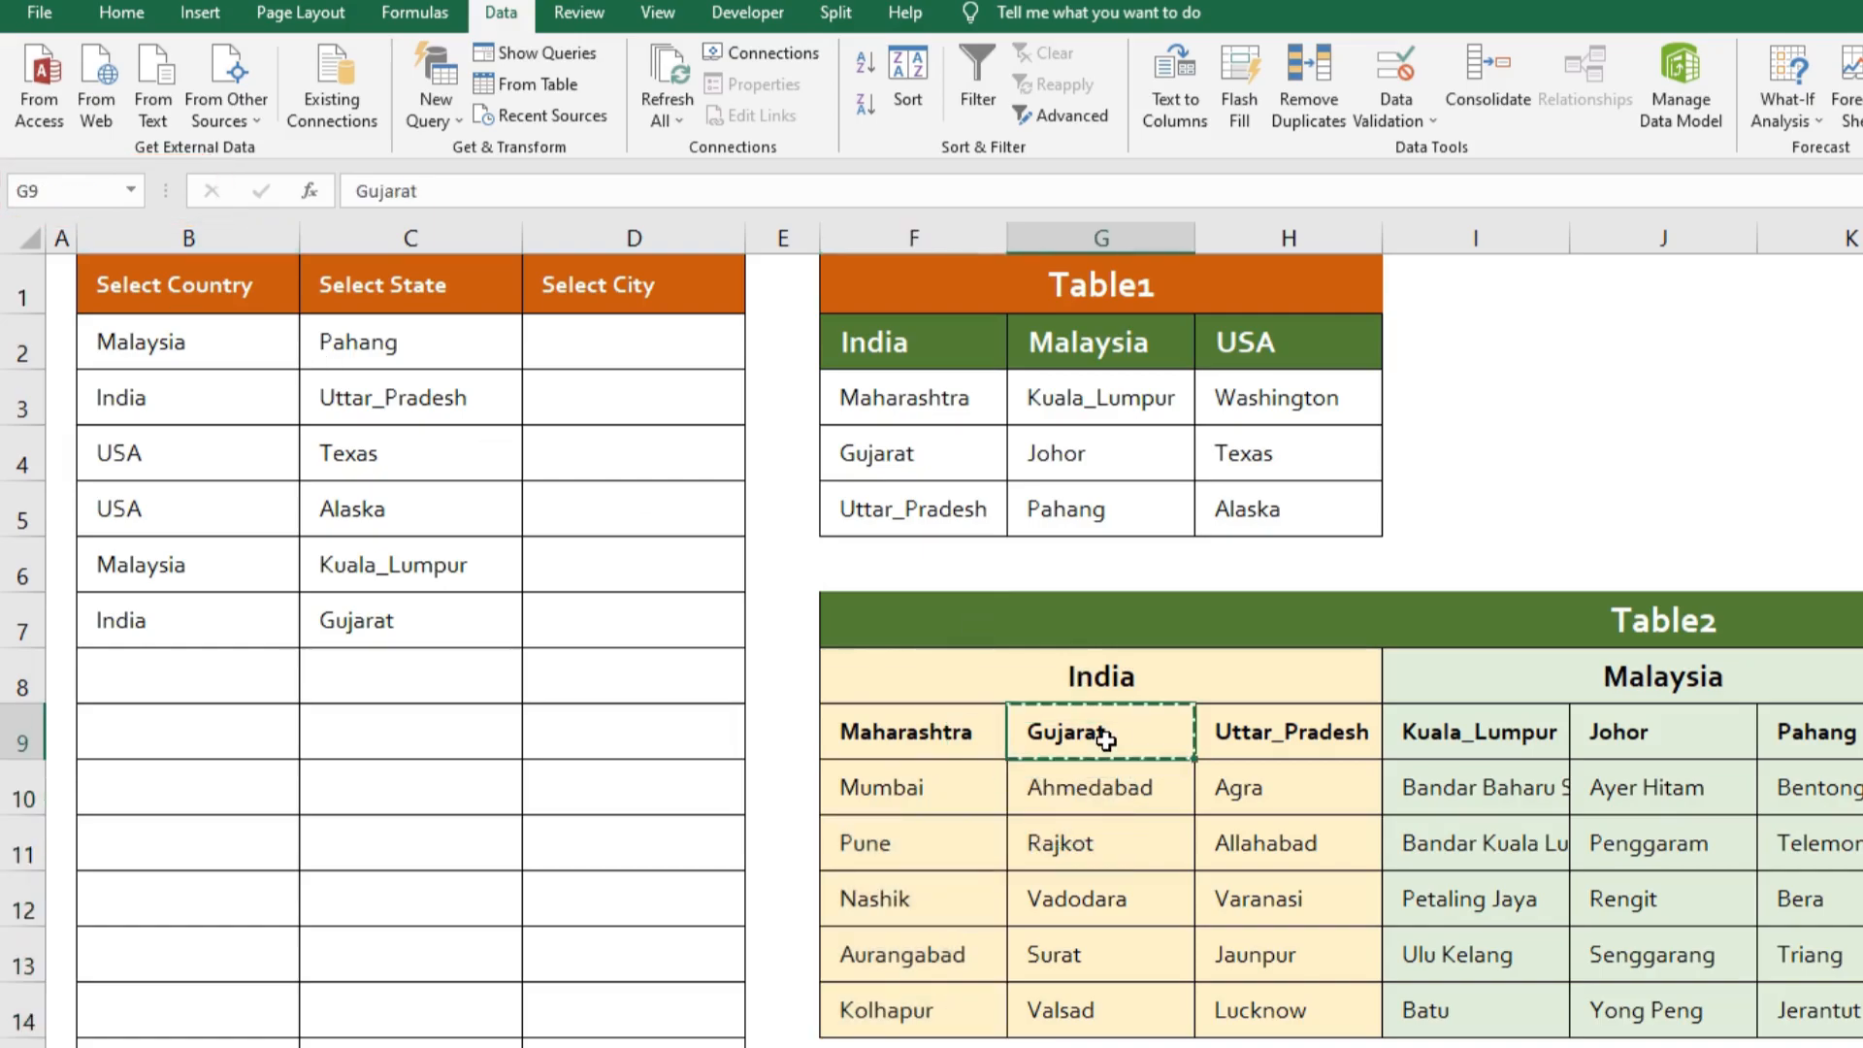
left_click_drag(1087, 781, 1055, 999)
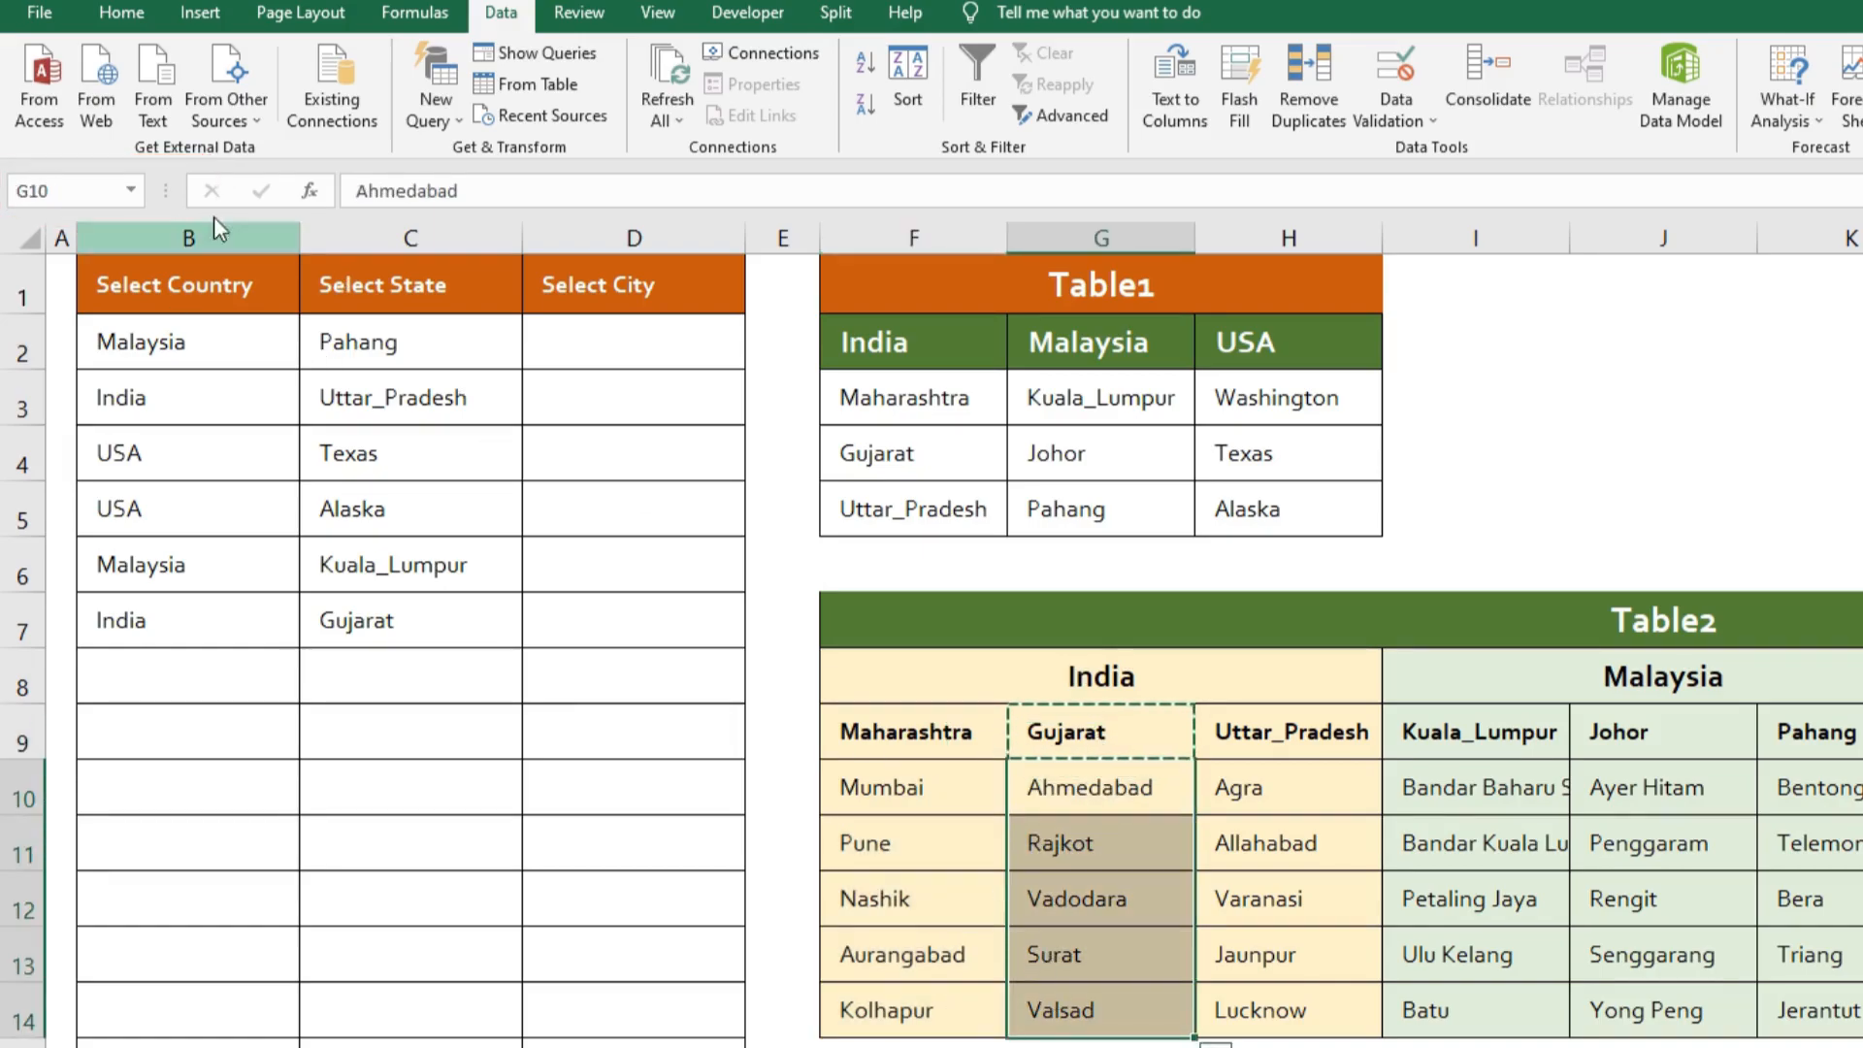
left_click(80, 191)
key("ctrl+v")
key("Return")
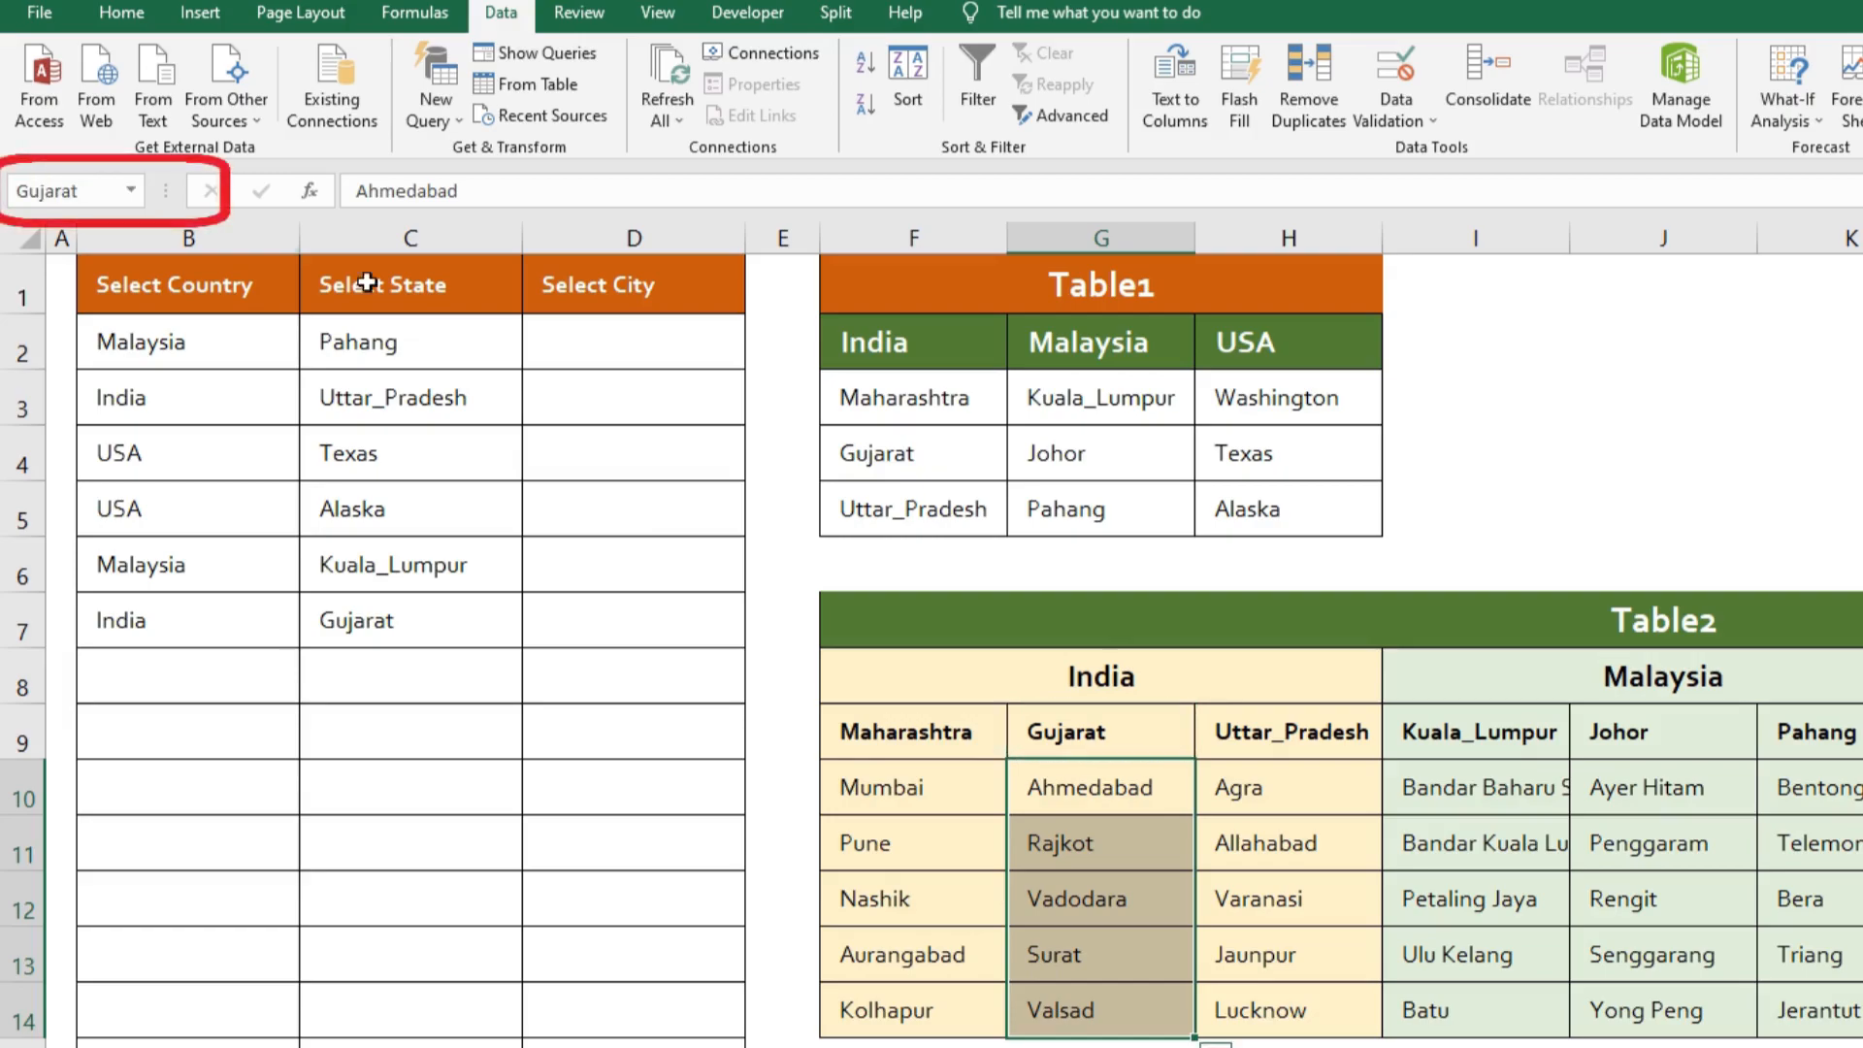
Step: Define the named range Uttar_Pradesh for the cities in H10:H14, using the header text copied from H9
left_click(1289, 745)
key("ctrl+c")
left_click_drag(1256, 784, 1266, 1009)
left_click(76, 191)
key("ctrl+v")
key("Return")
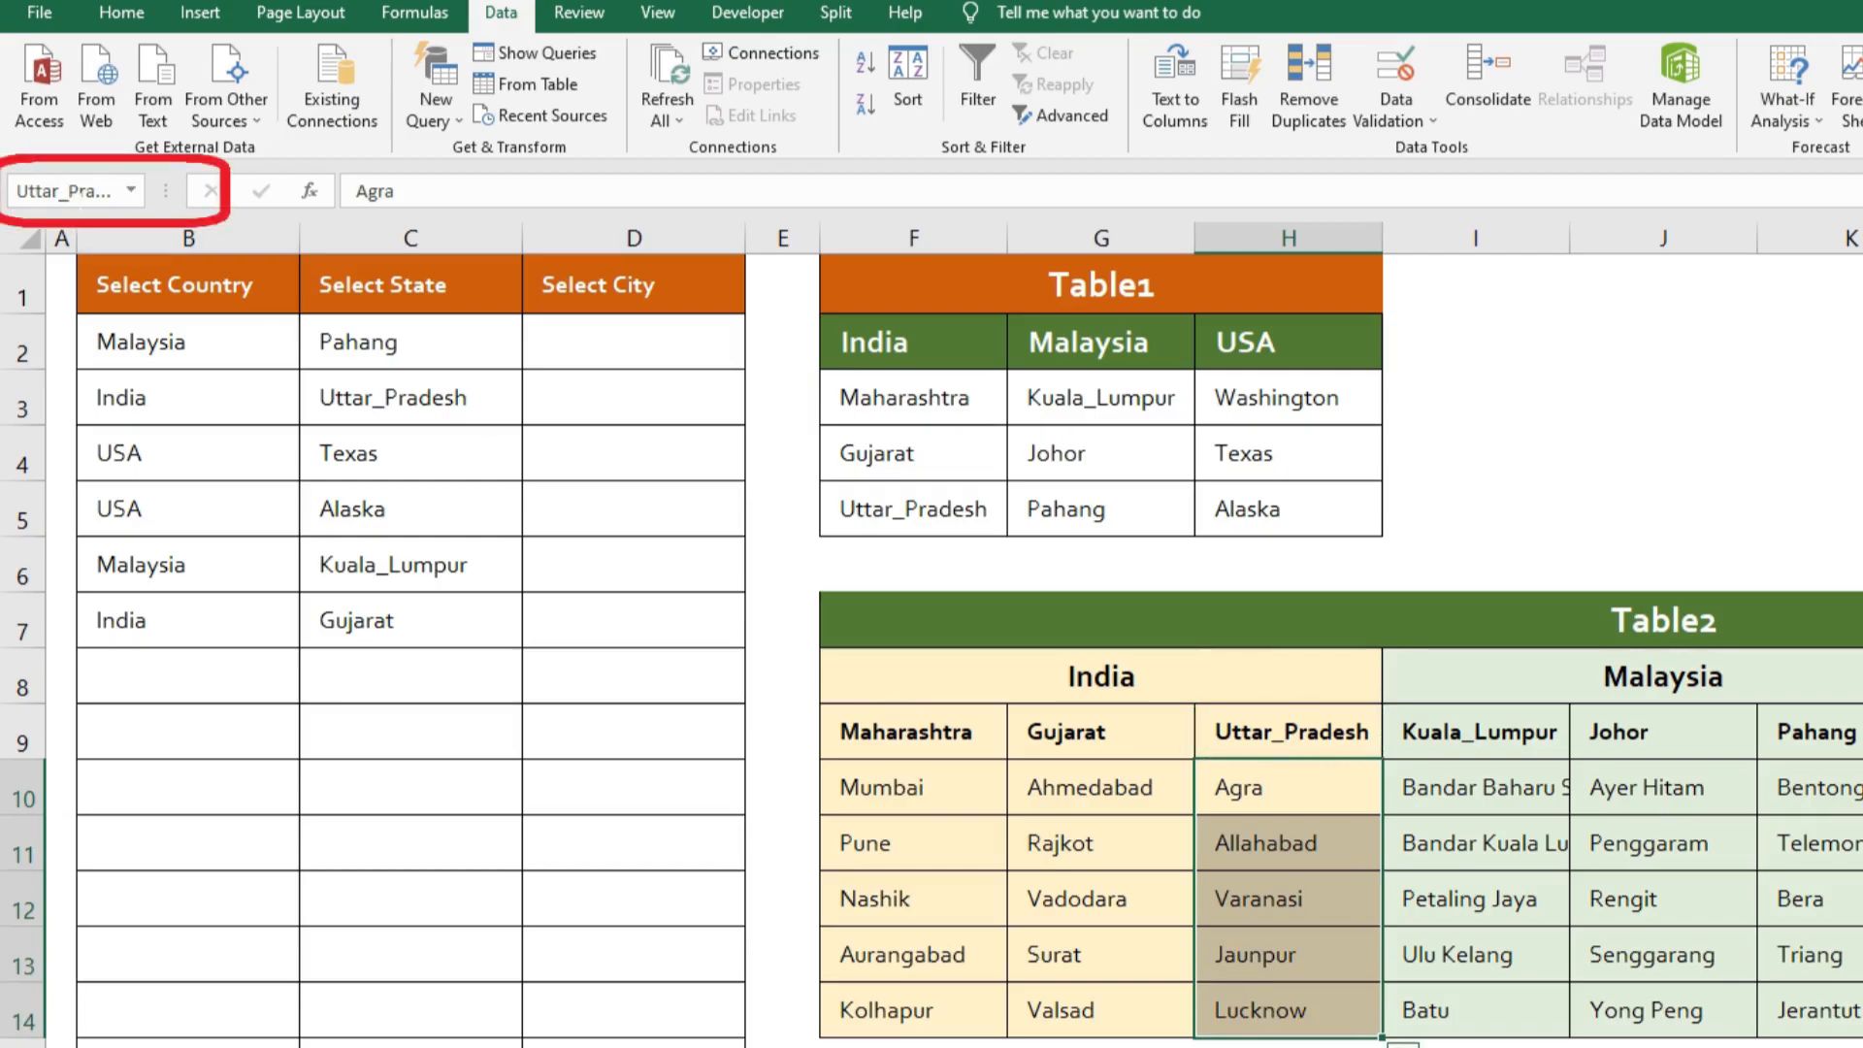
Step: Define the named range Kuala_Lumpur for the cities in I10:I14, using the header text copied from I9
left_click(1477, 732)
key("ctrl+c")
left_click_drag(1472, 781, 1429, 961)
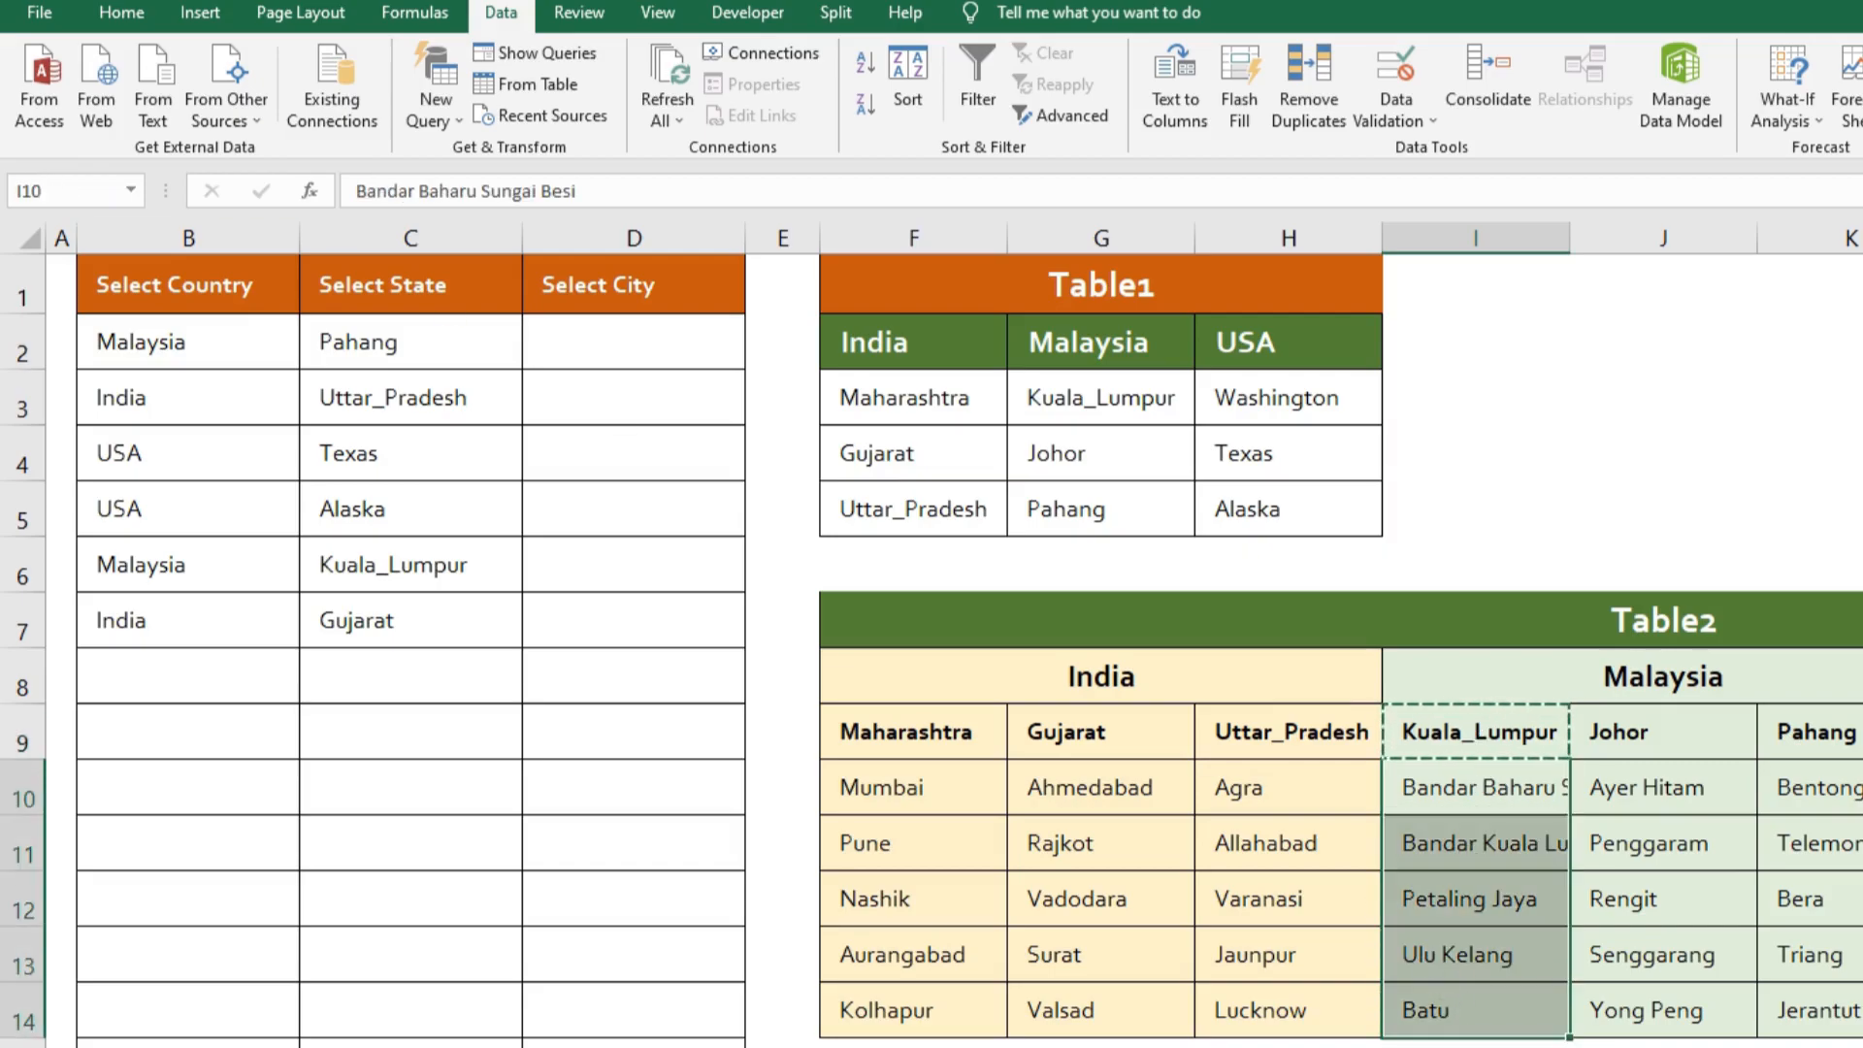
left_click(64, 190)
key("ctrl+v")
key("Return")
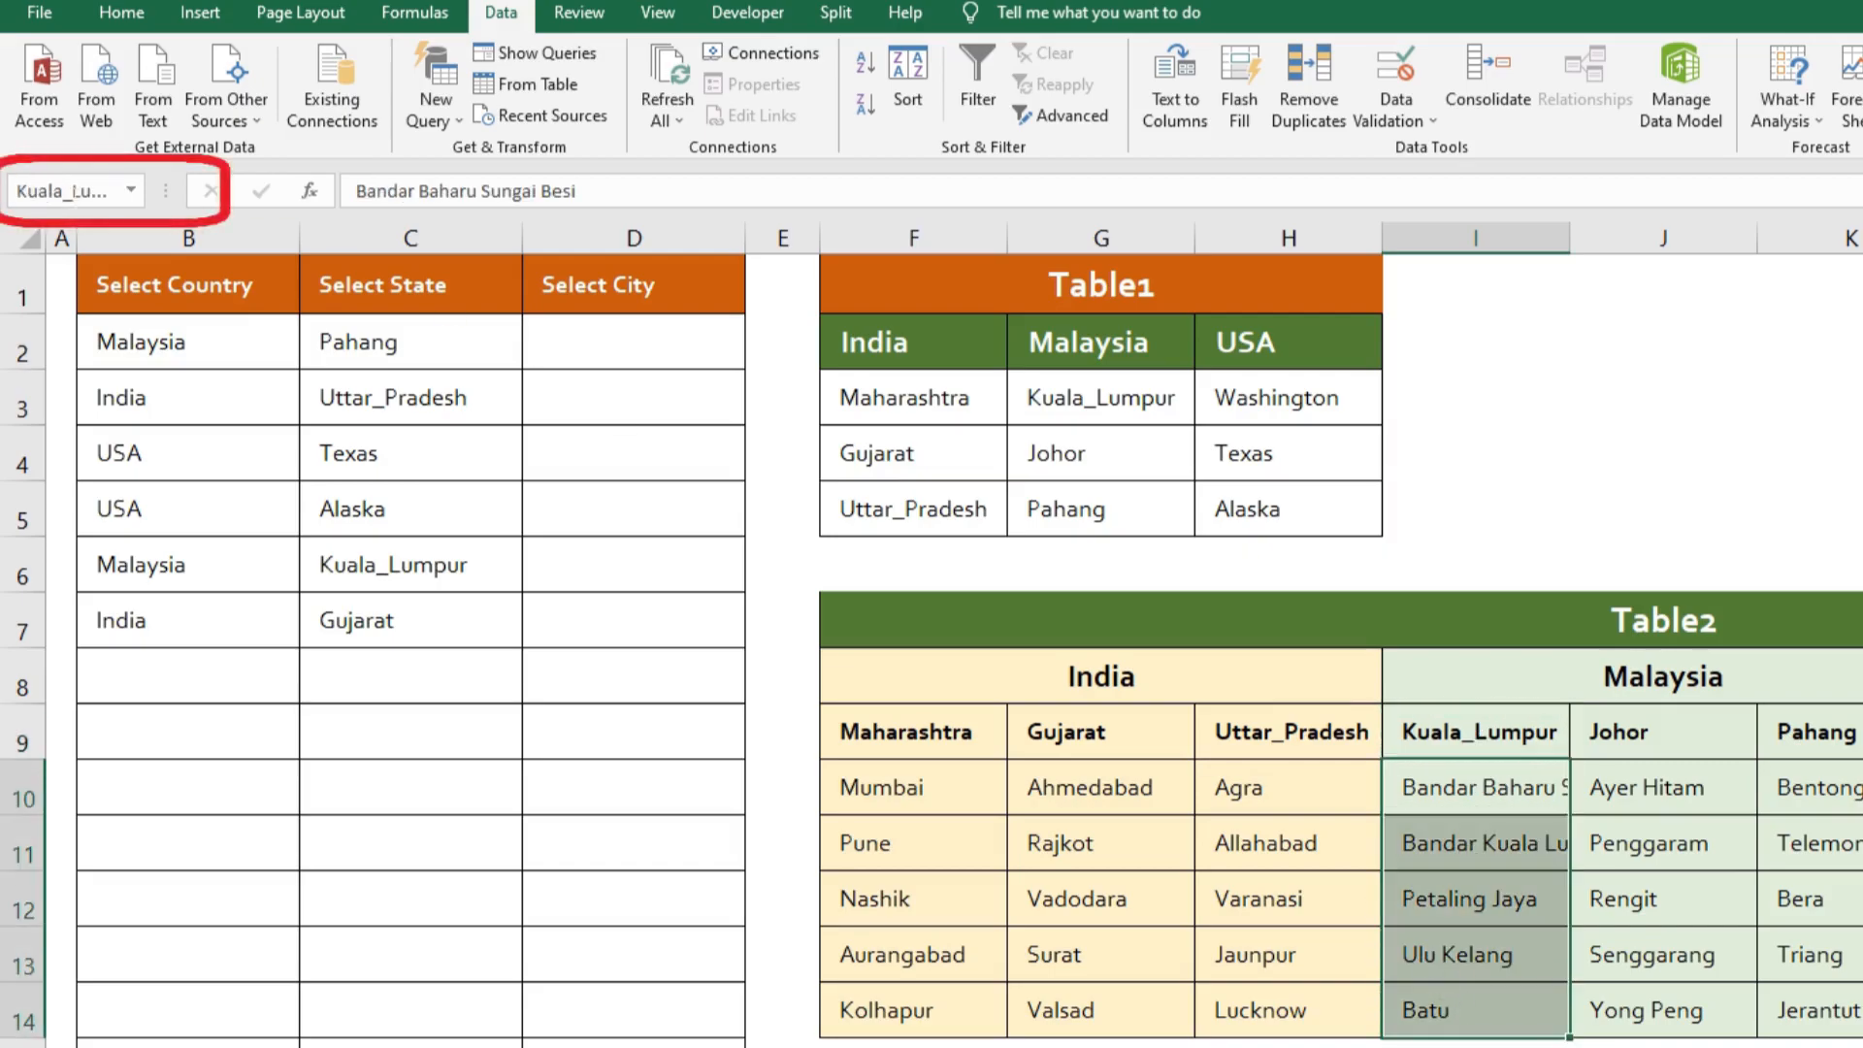
Step: Define the named range Johor for the cities in J10:J14, using the header text copied from J9
left_click(1717, 742)
key("ctrl+c")
left_click_drag(1649, 777, 1624, 1008)
left_click(64, 190)
key("ctrl+v")
key("Return")
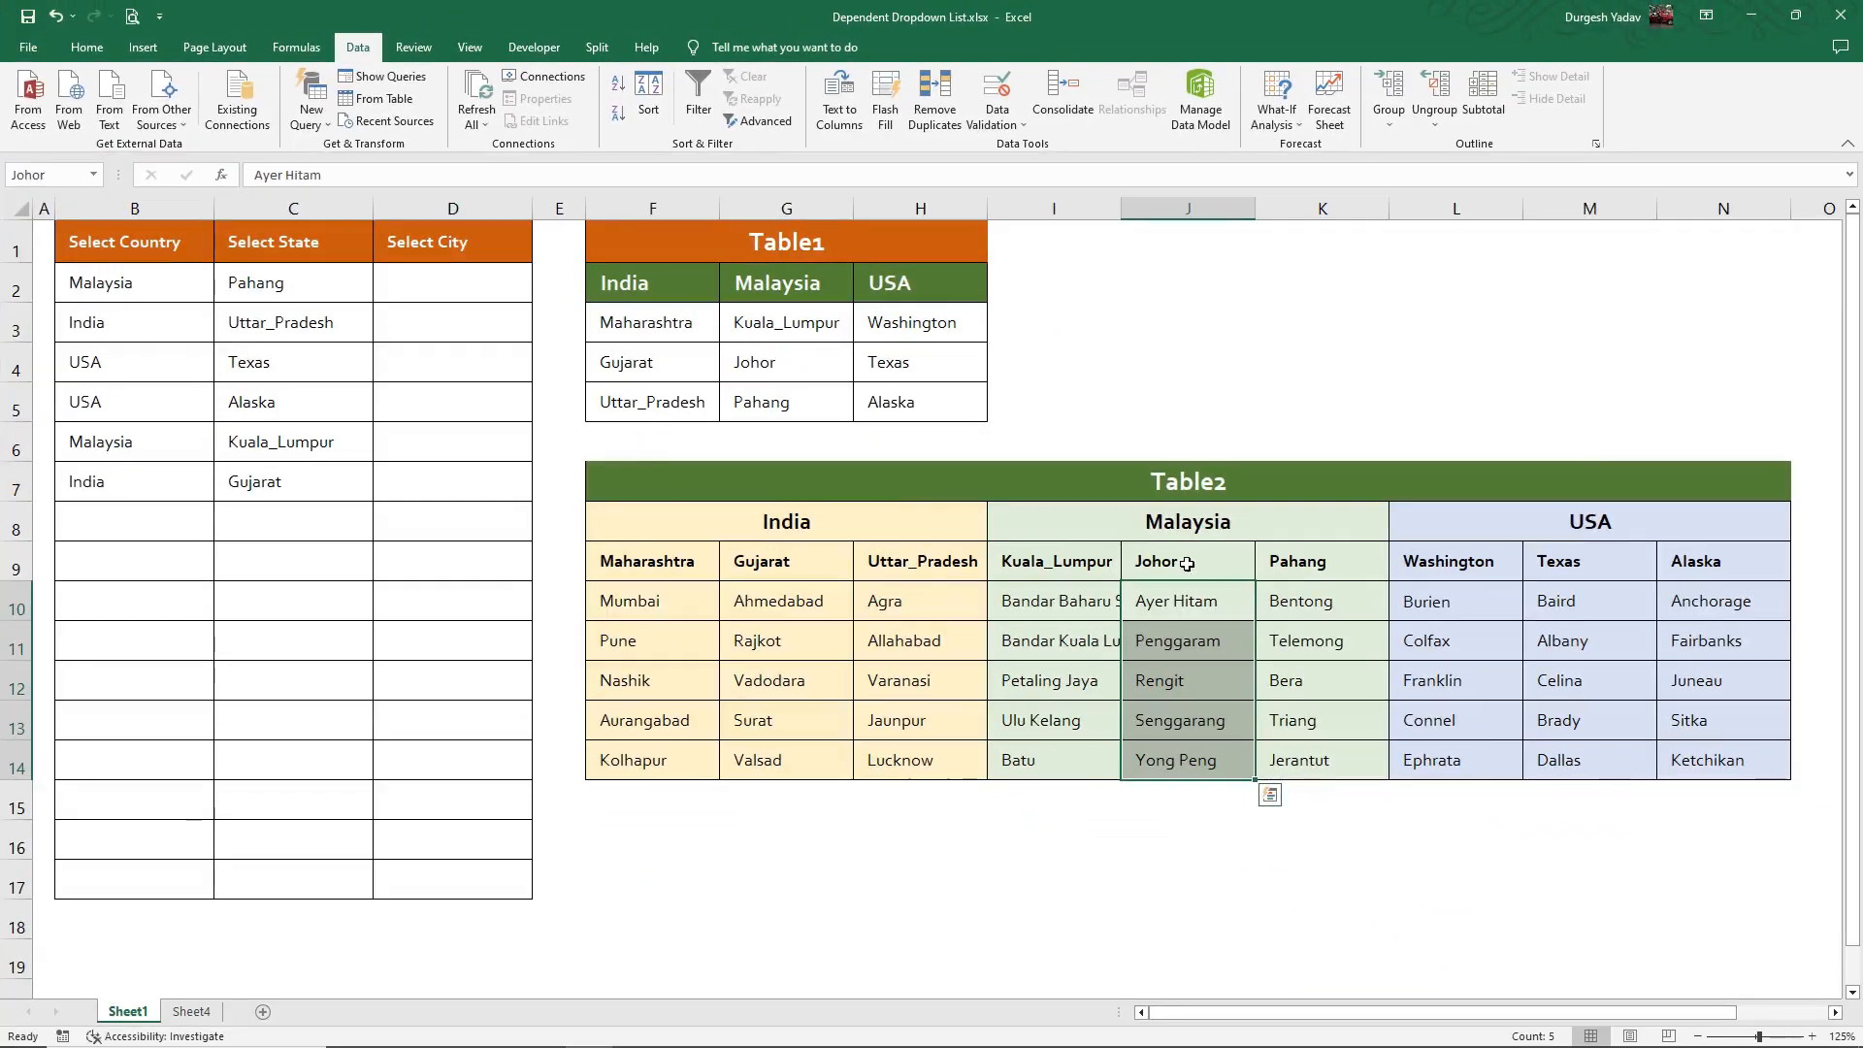
Step: Define the named range Pahang for the cities in K10:K14, using the header text copied from K9
left_click(1813, 748)
key("ctrl+c")
left_click_drag(1273, 619, 1270, 757)
left_click(58, 175)
key("ctrl+v")
key("Return")
Step: Name the USA city cells L10:L14 as Washington, matching their header in L9
left_click(1461, 569)
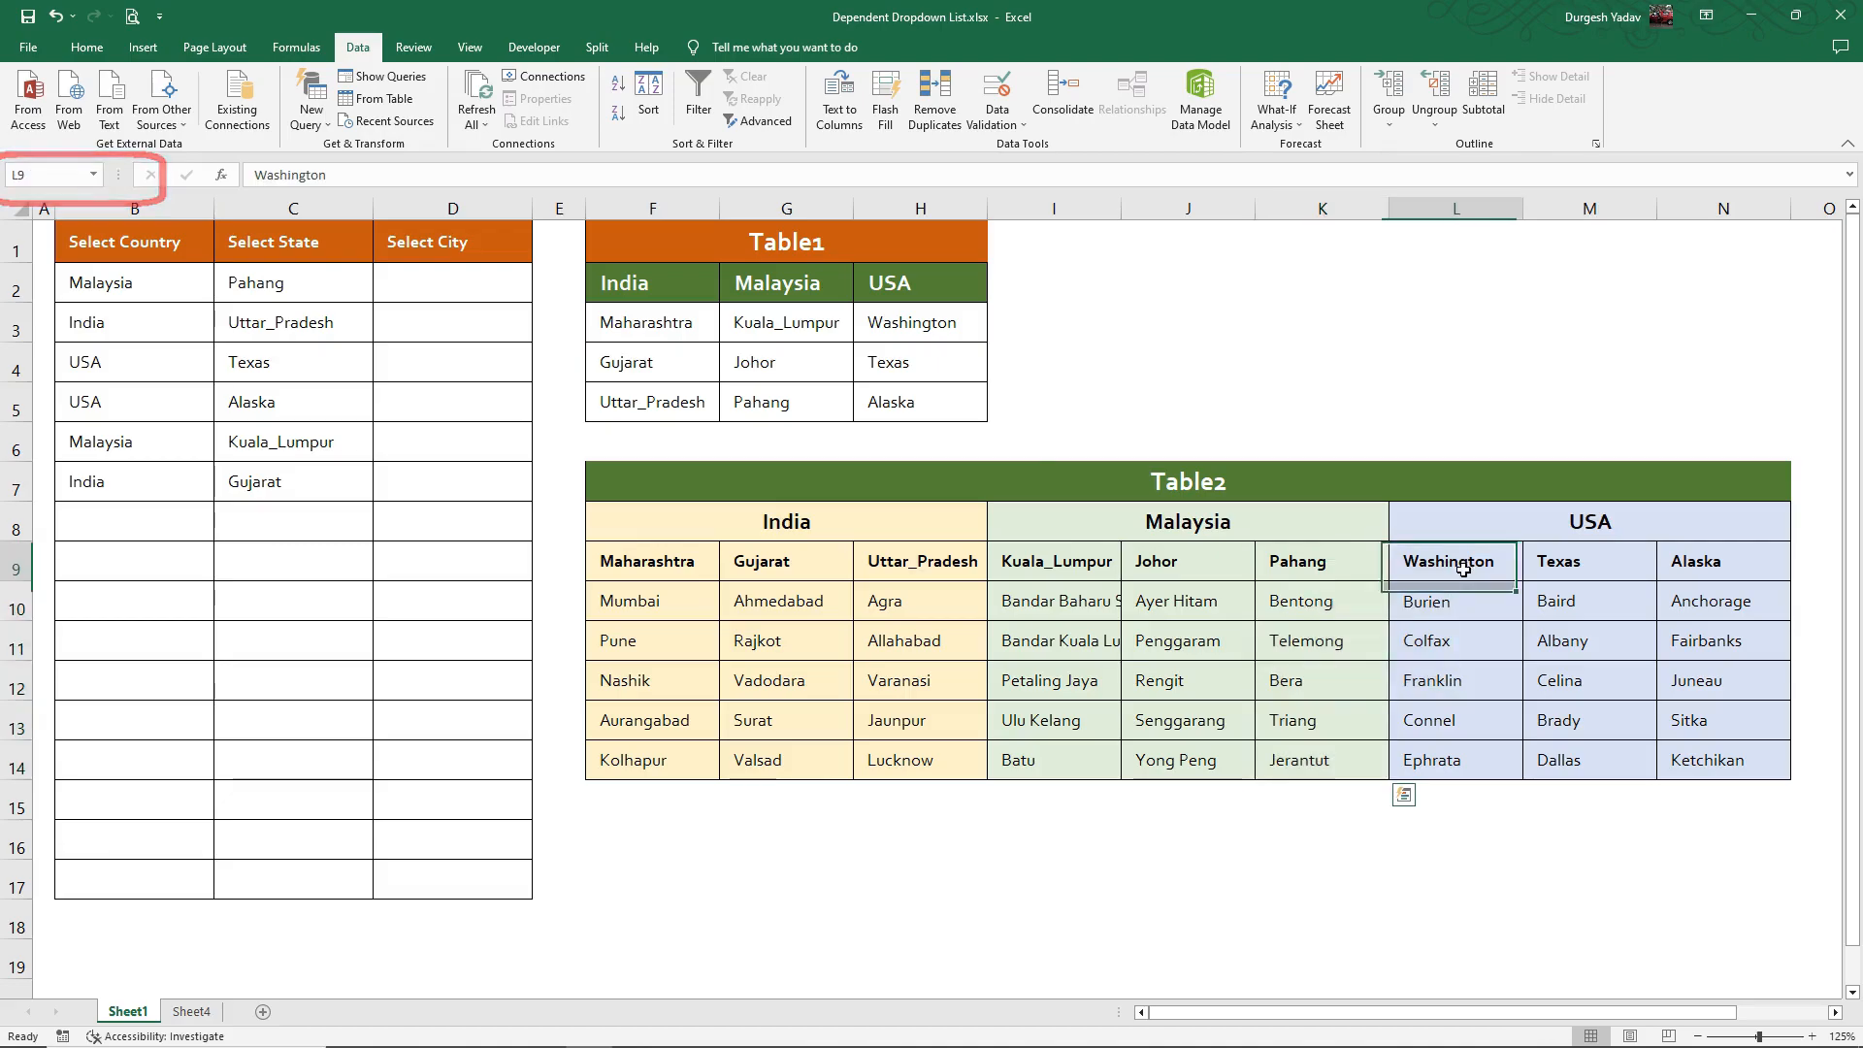
key("ctrl+c")
left_click_drag(1455, 603, 1432, 756)
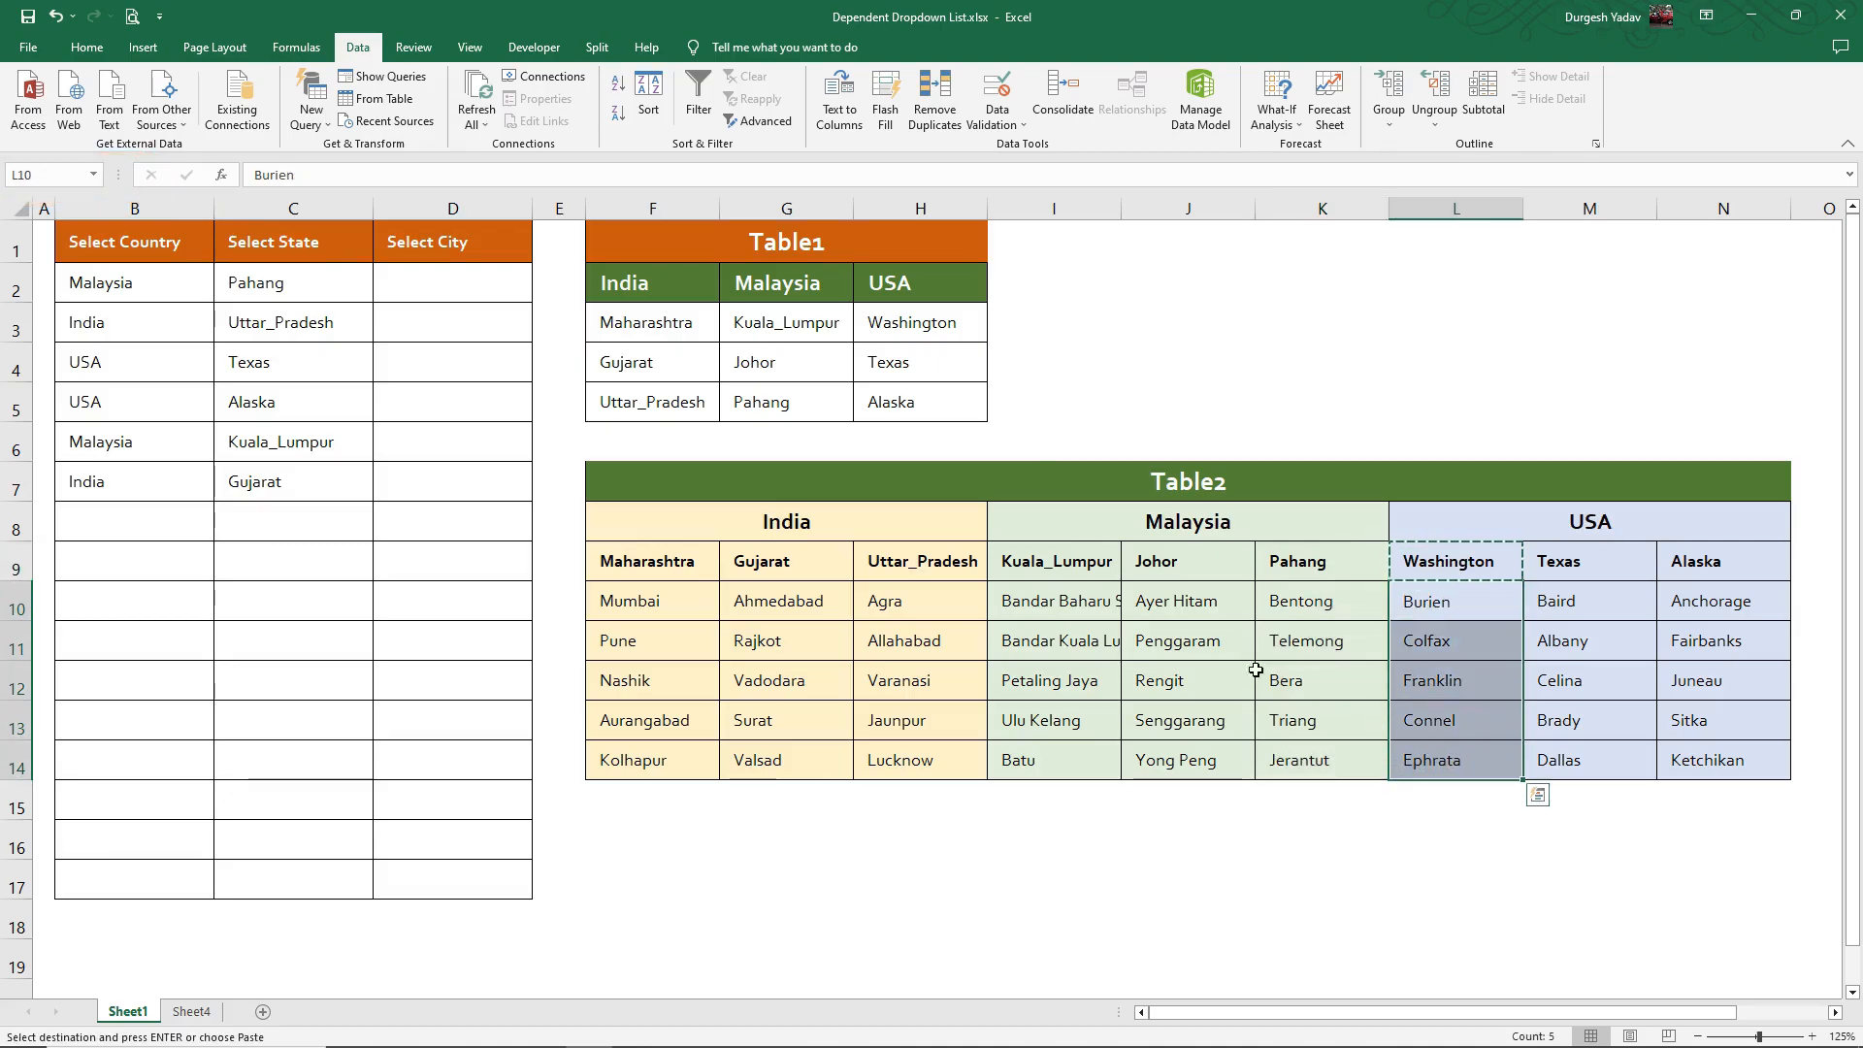
left_click(53, 174)
type("Washington")
key("Return")
Step: Name the USA city cells M10:M14 as Texas, matching their header in M9
left_click(1610, 564)
key("ctrl+c")
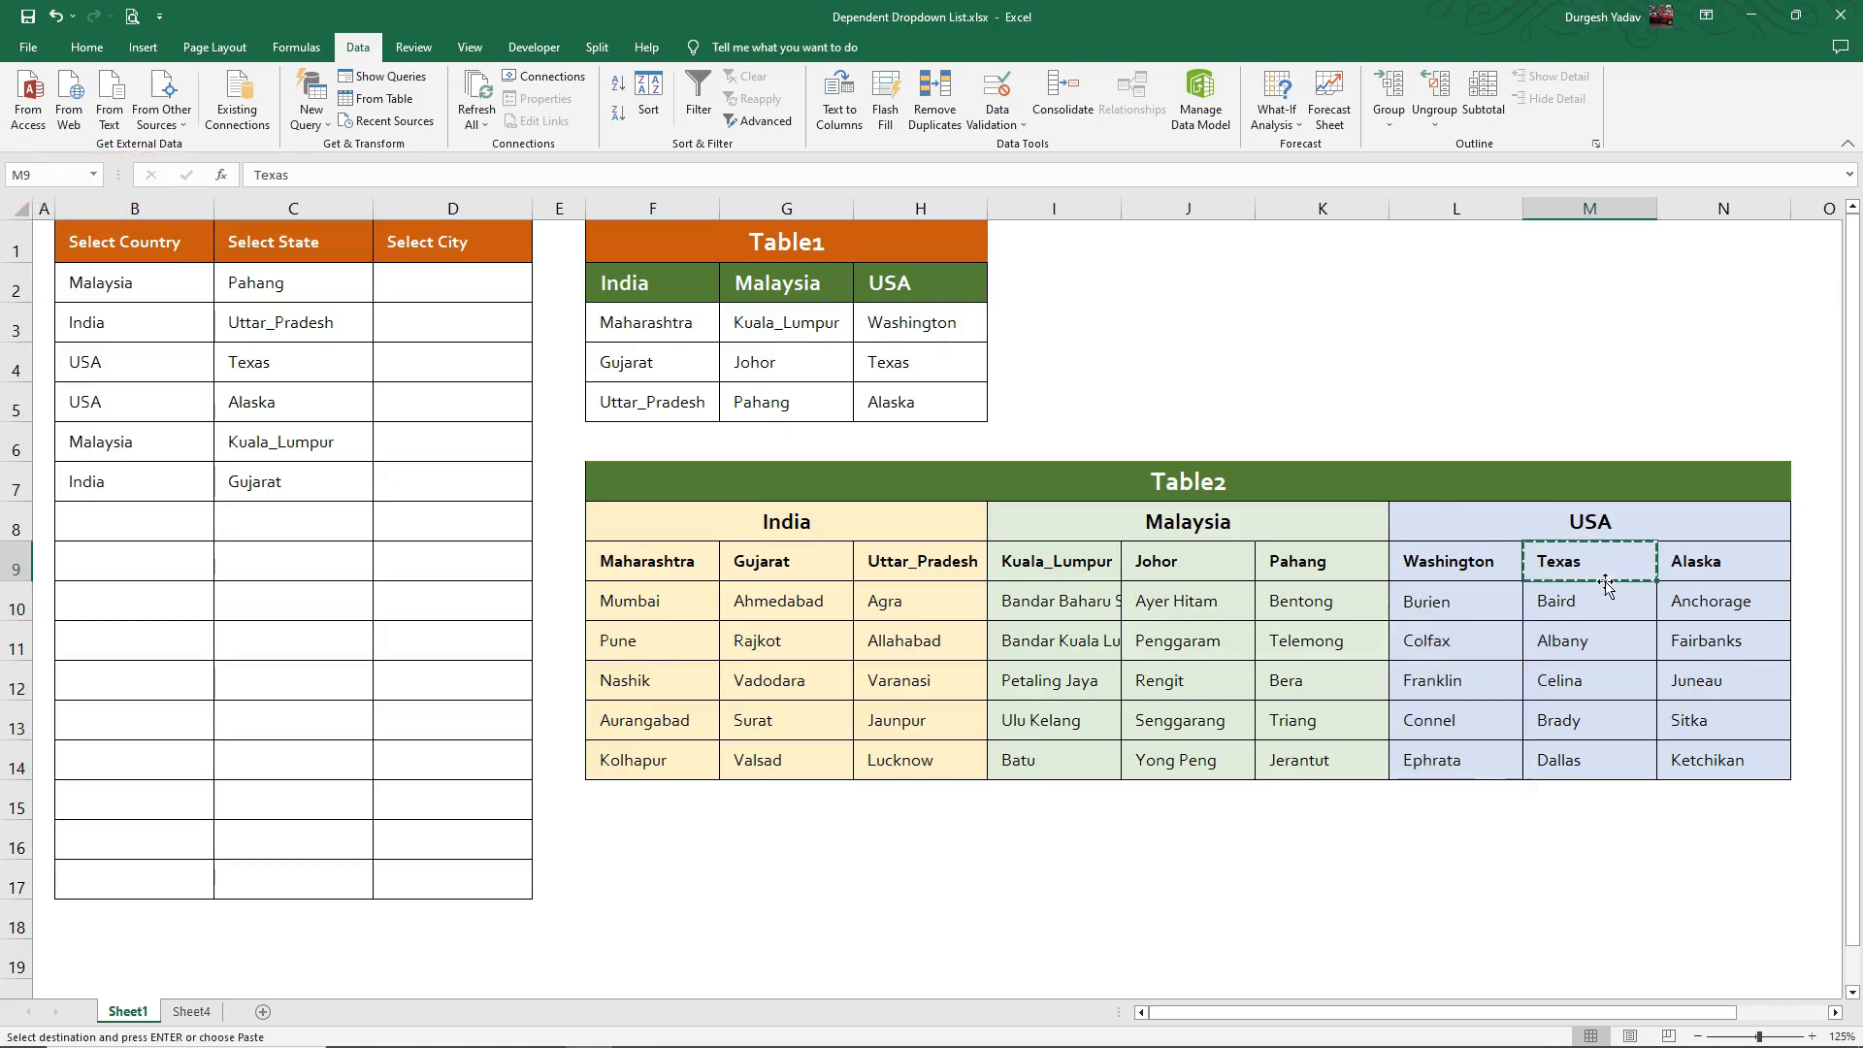
left_click_drag(1566, 603, 1557, 757)
left_click(54, 174)
type("Texas")
key("Return")
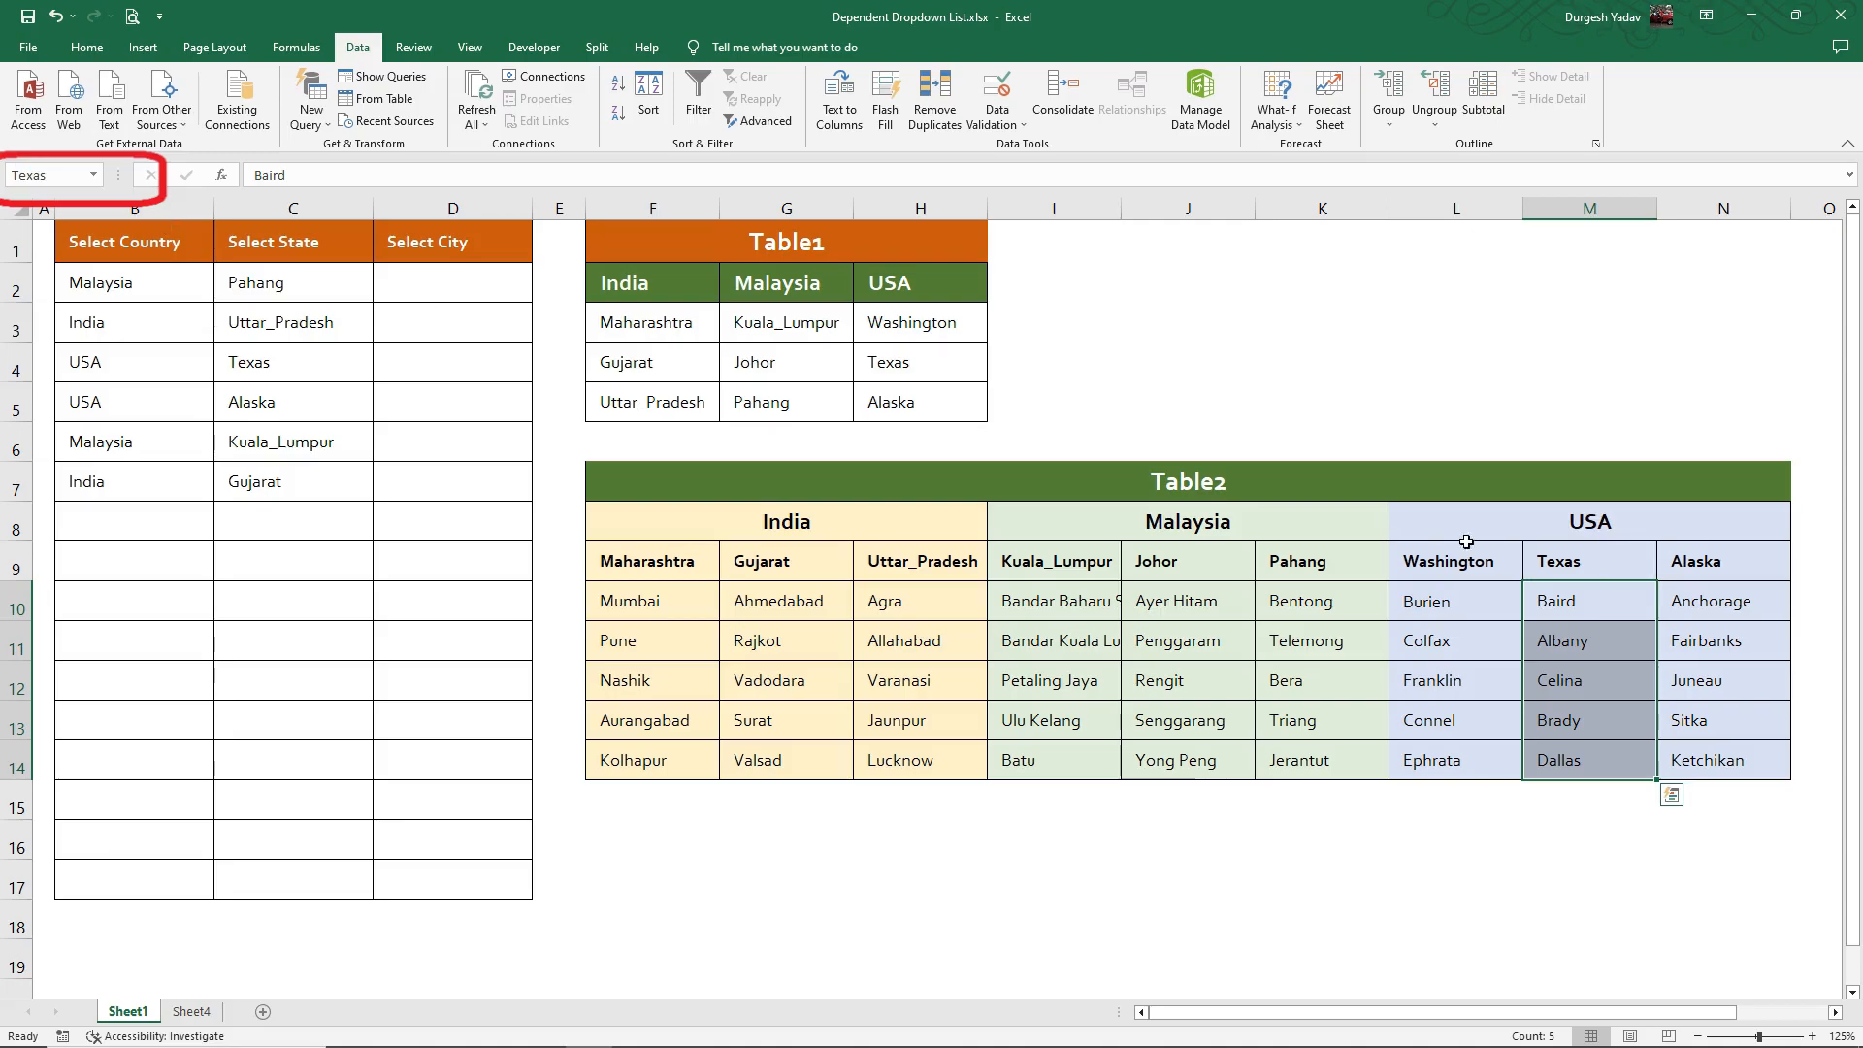
Step: Name the USA city cells N10:N14 as Alaska, matching their header in N9
left_click(1711, 578)
key("ctrl+c")
left_click_drag(1689, 599, 1677, 767)
left_click(54, 175)
type("Alaska")
key("Return")
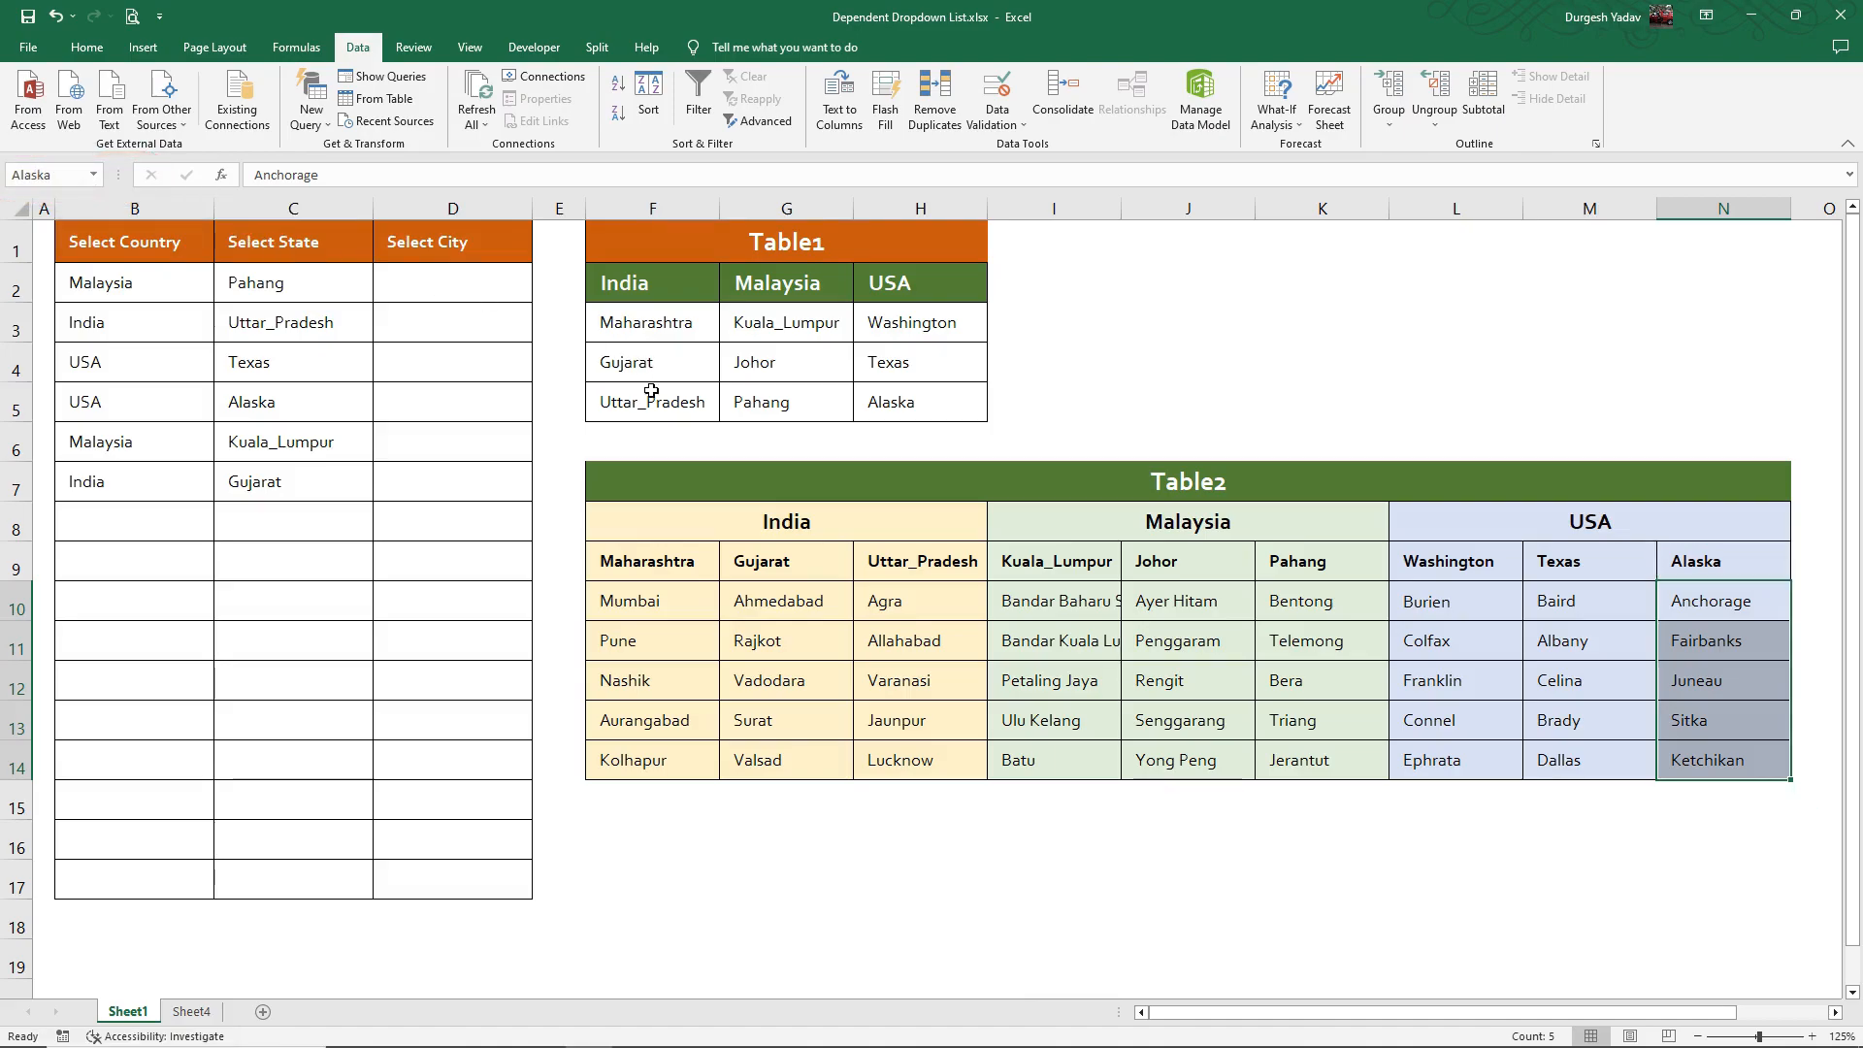
Step: Start a data validation rule for the Select City cells D2:D17 that allows a List
left_click(462, 294)
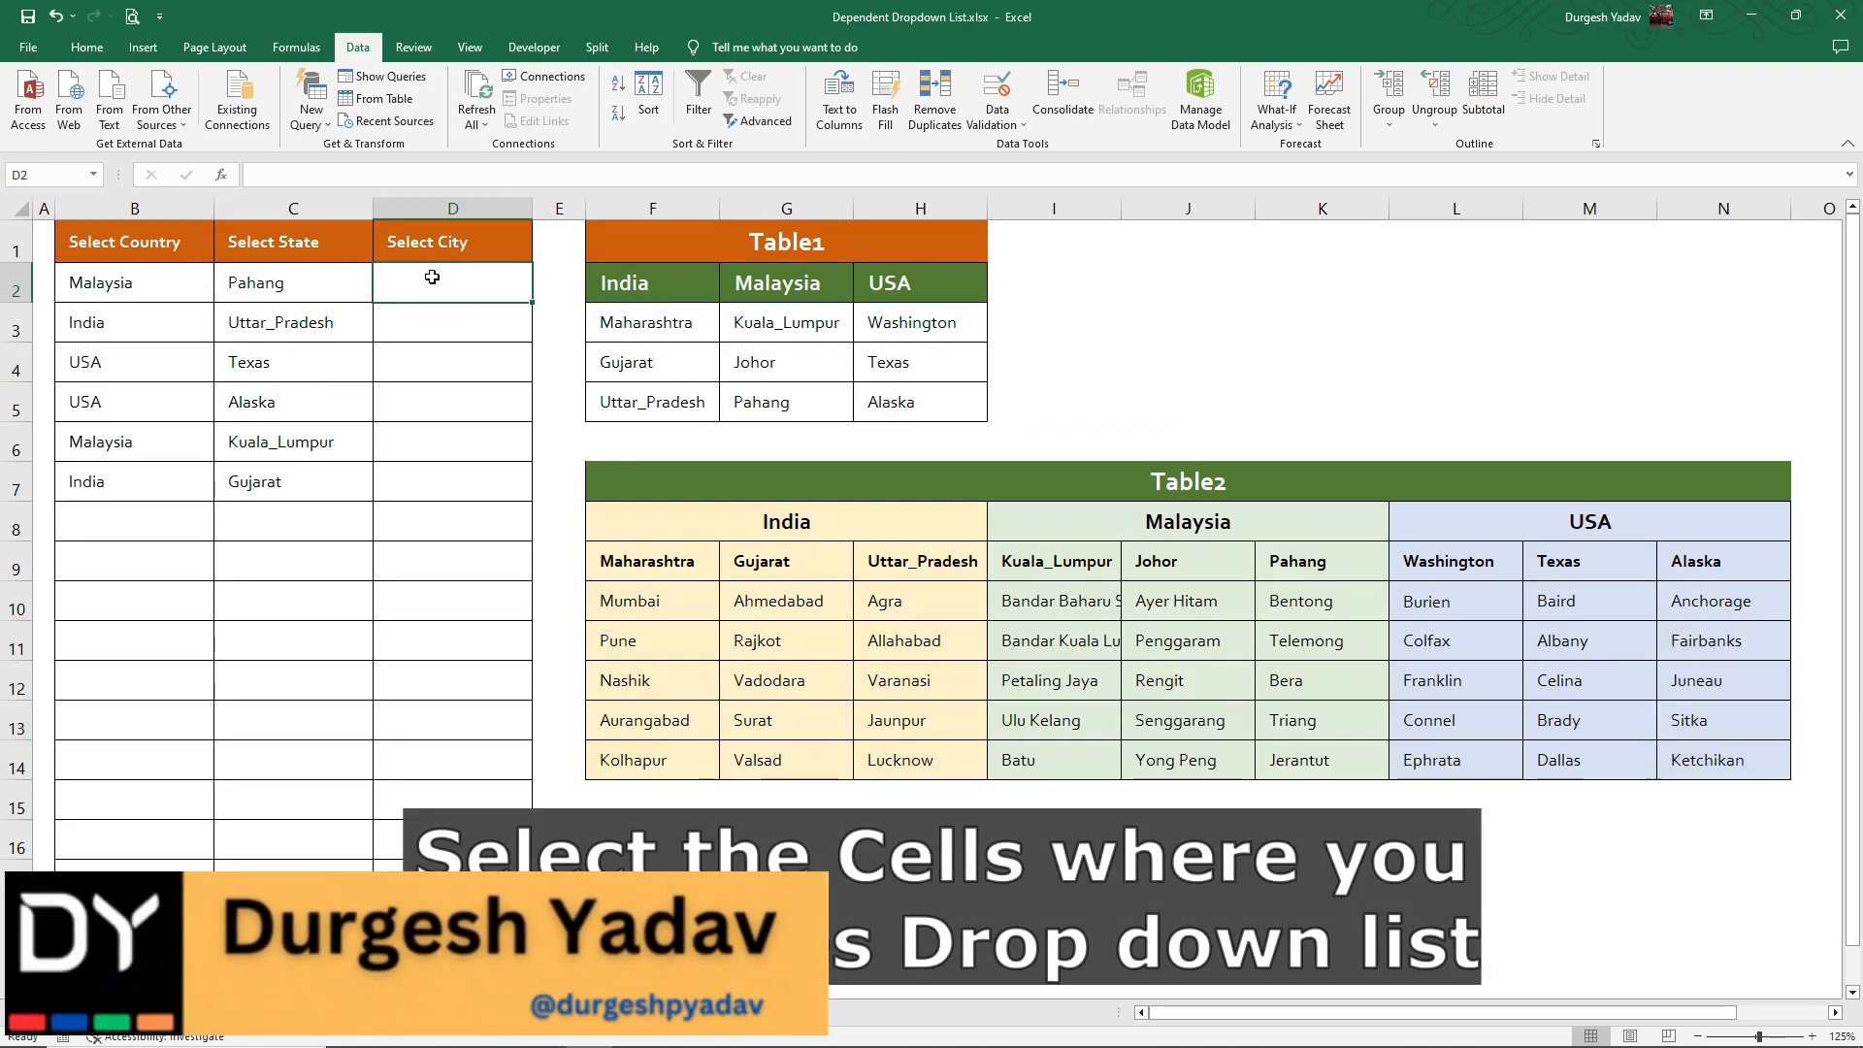
left_click_drag(431, 277, 401, 872)
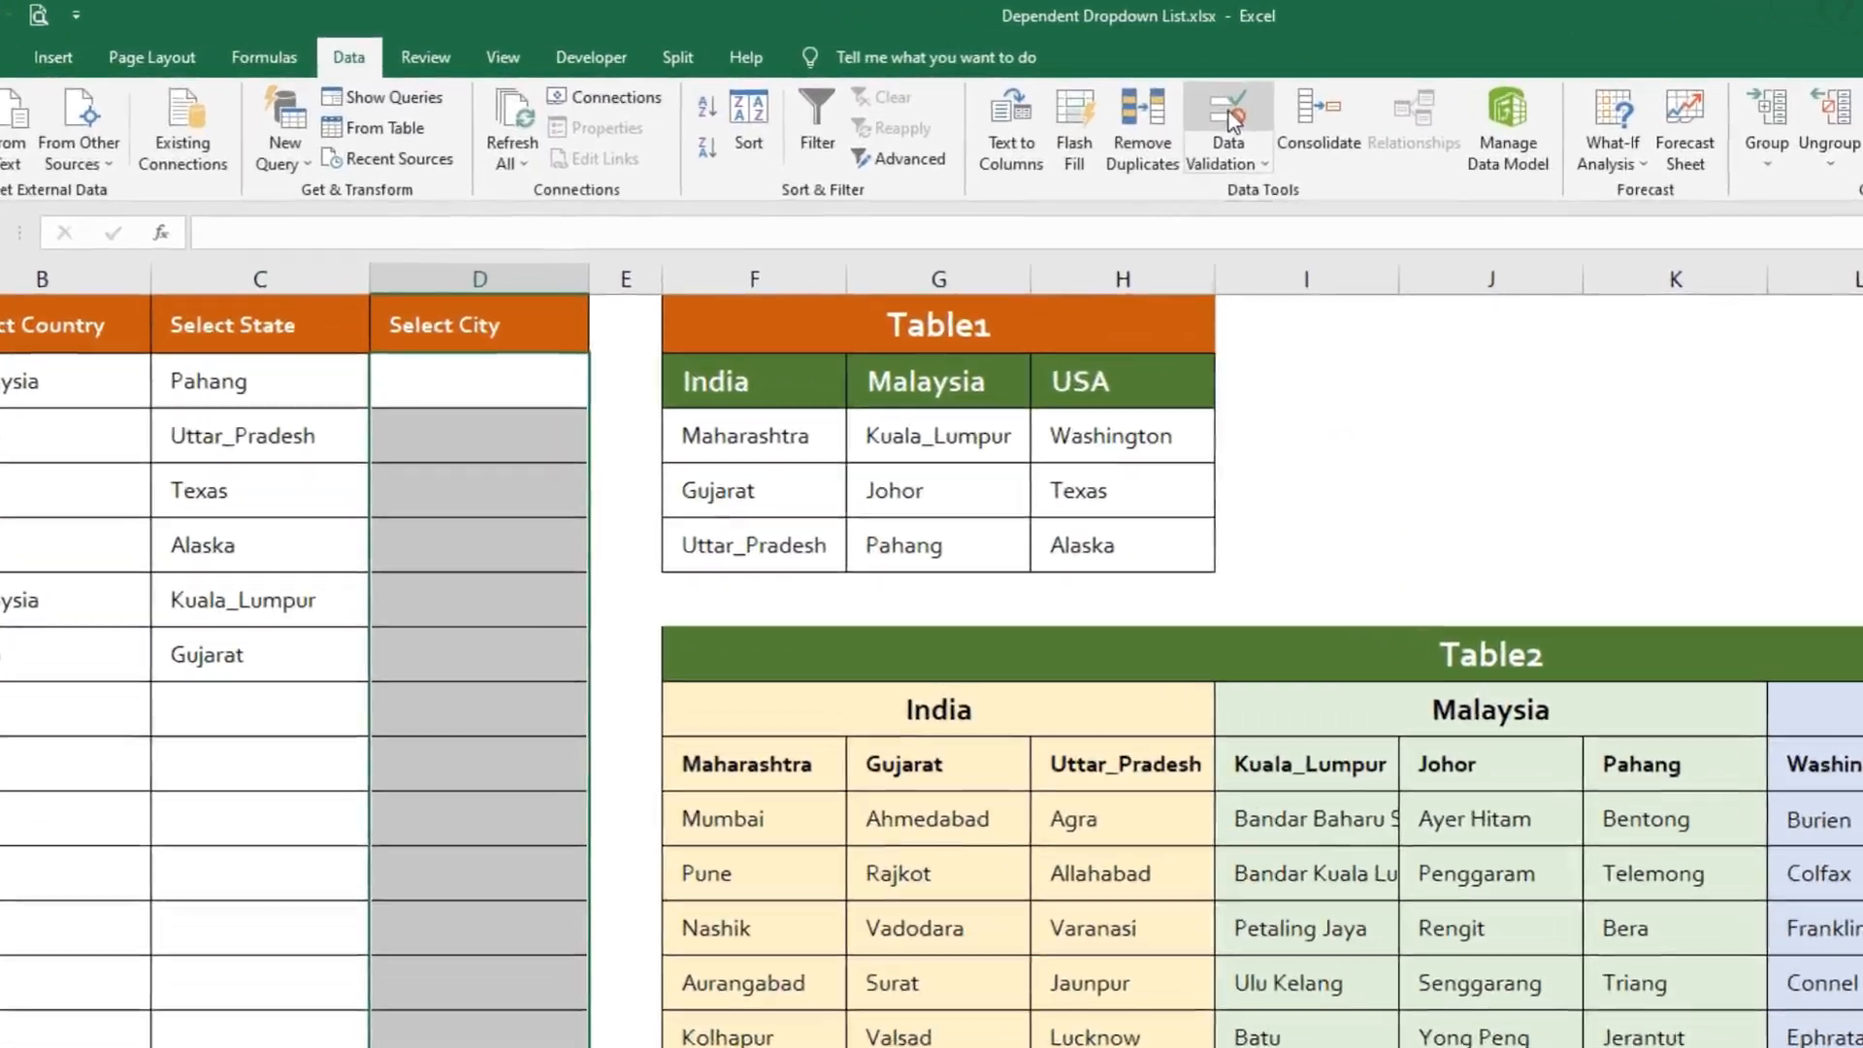
left_click(999, 93)
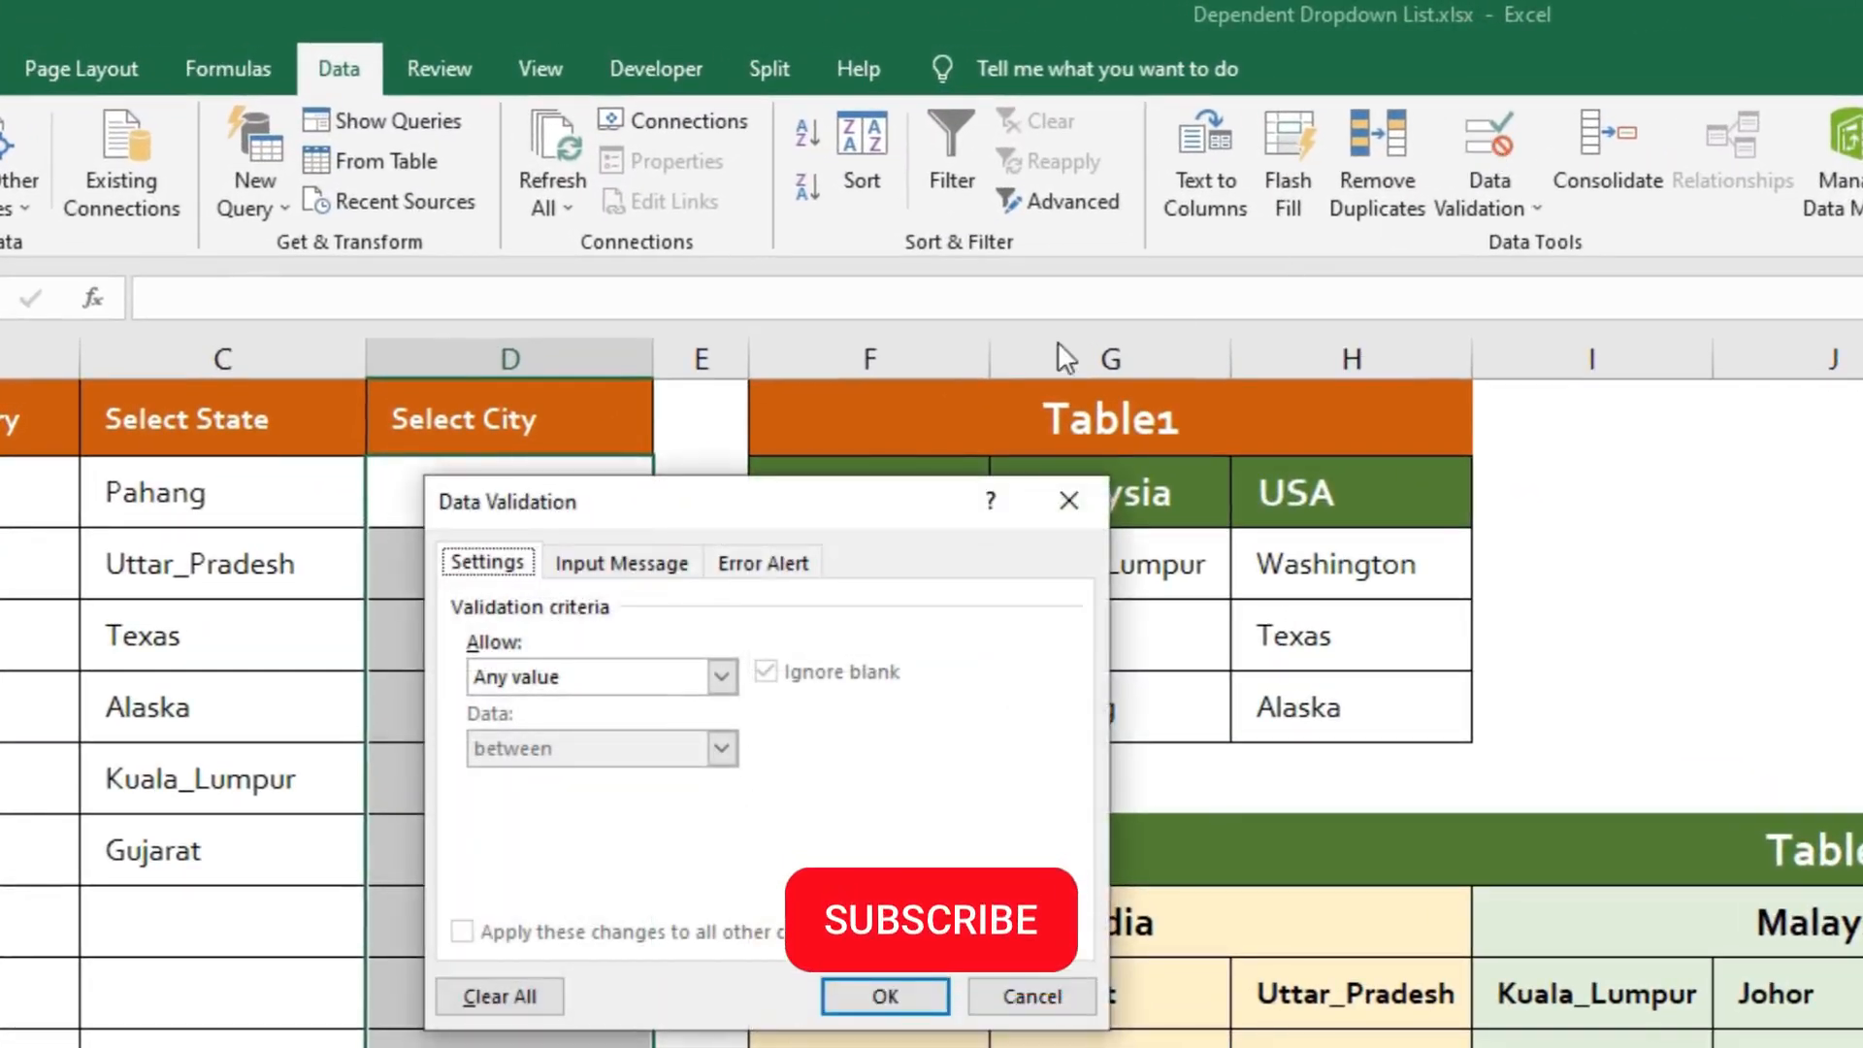
left_click_drag(752, 513, 1075, 504)
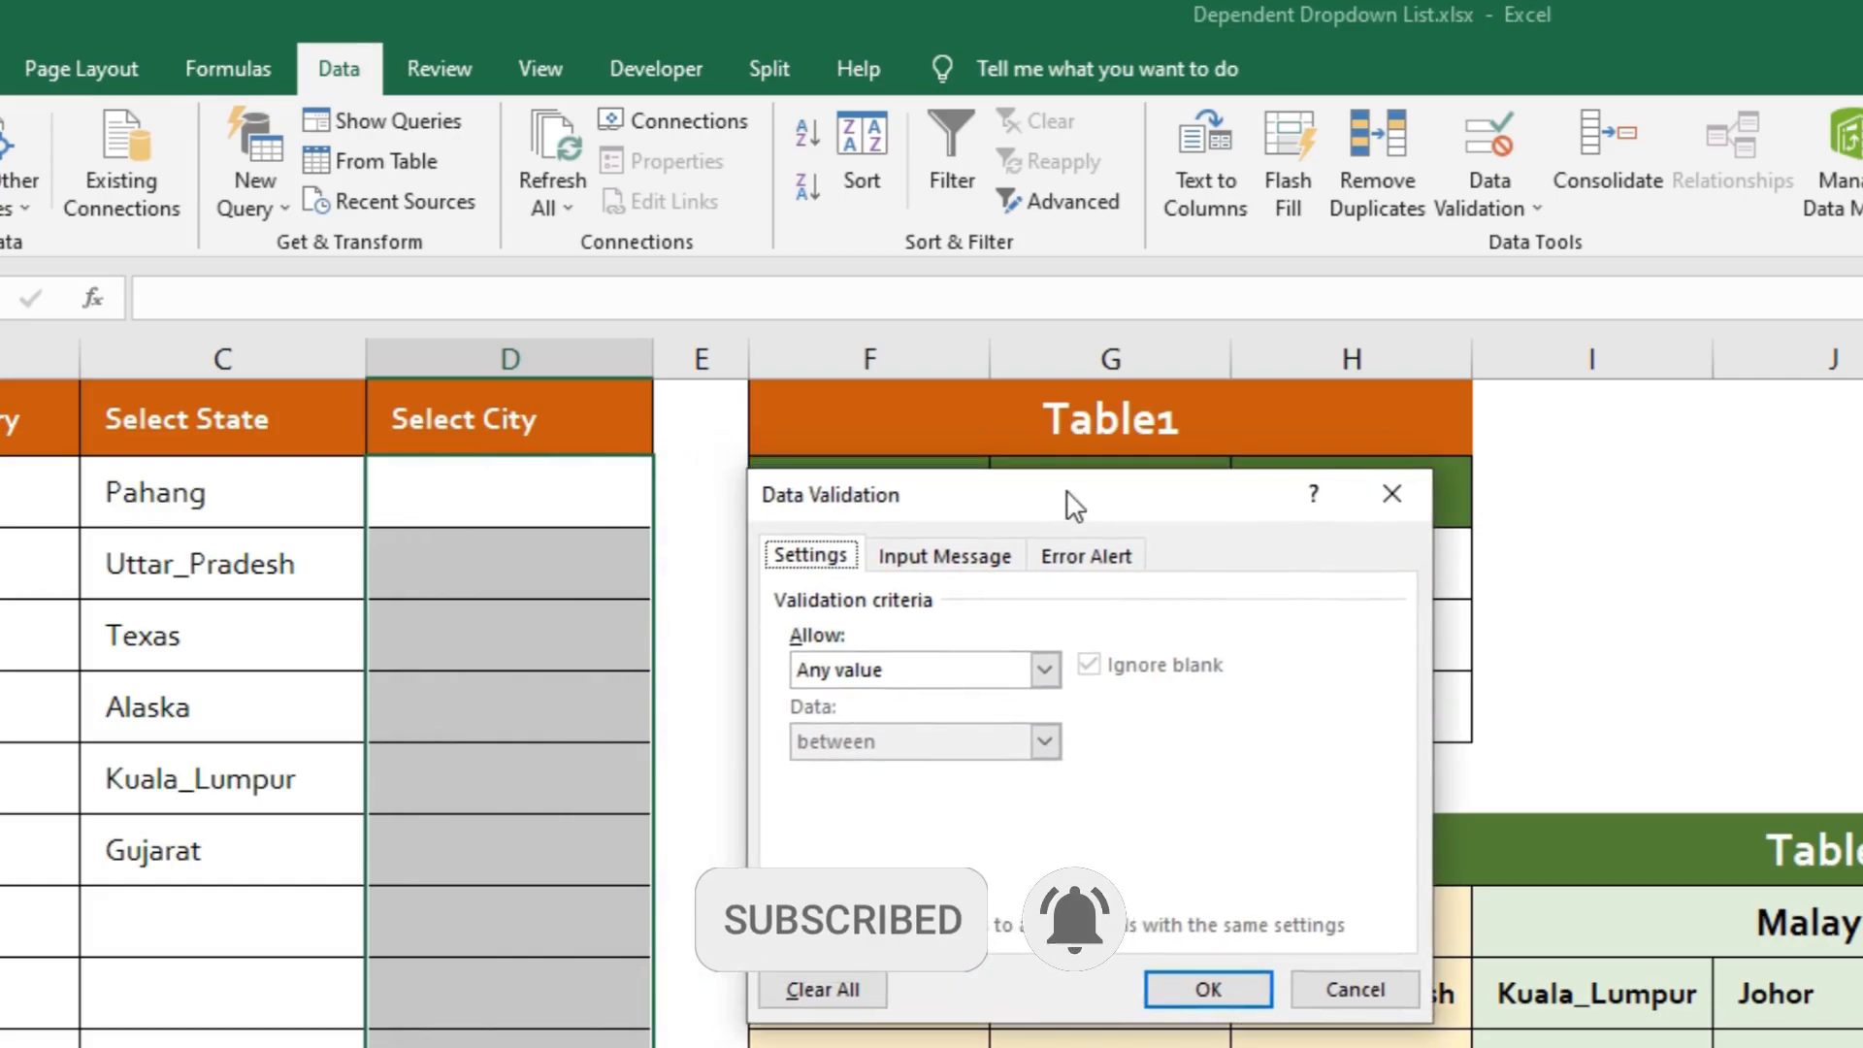
left_click(863, 672)
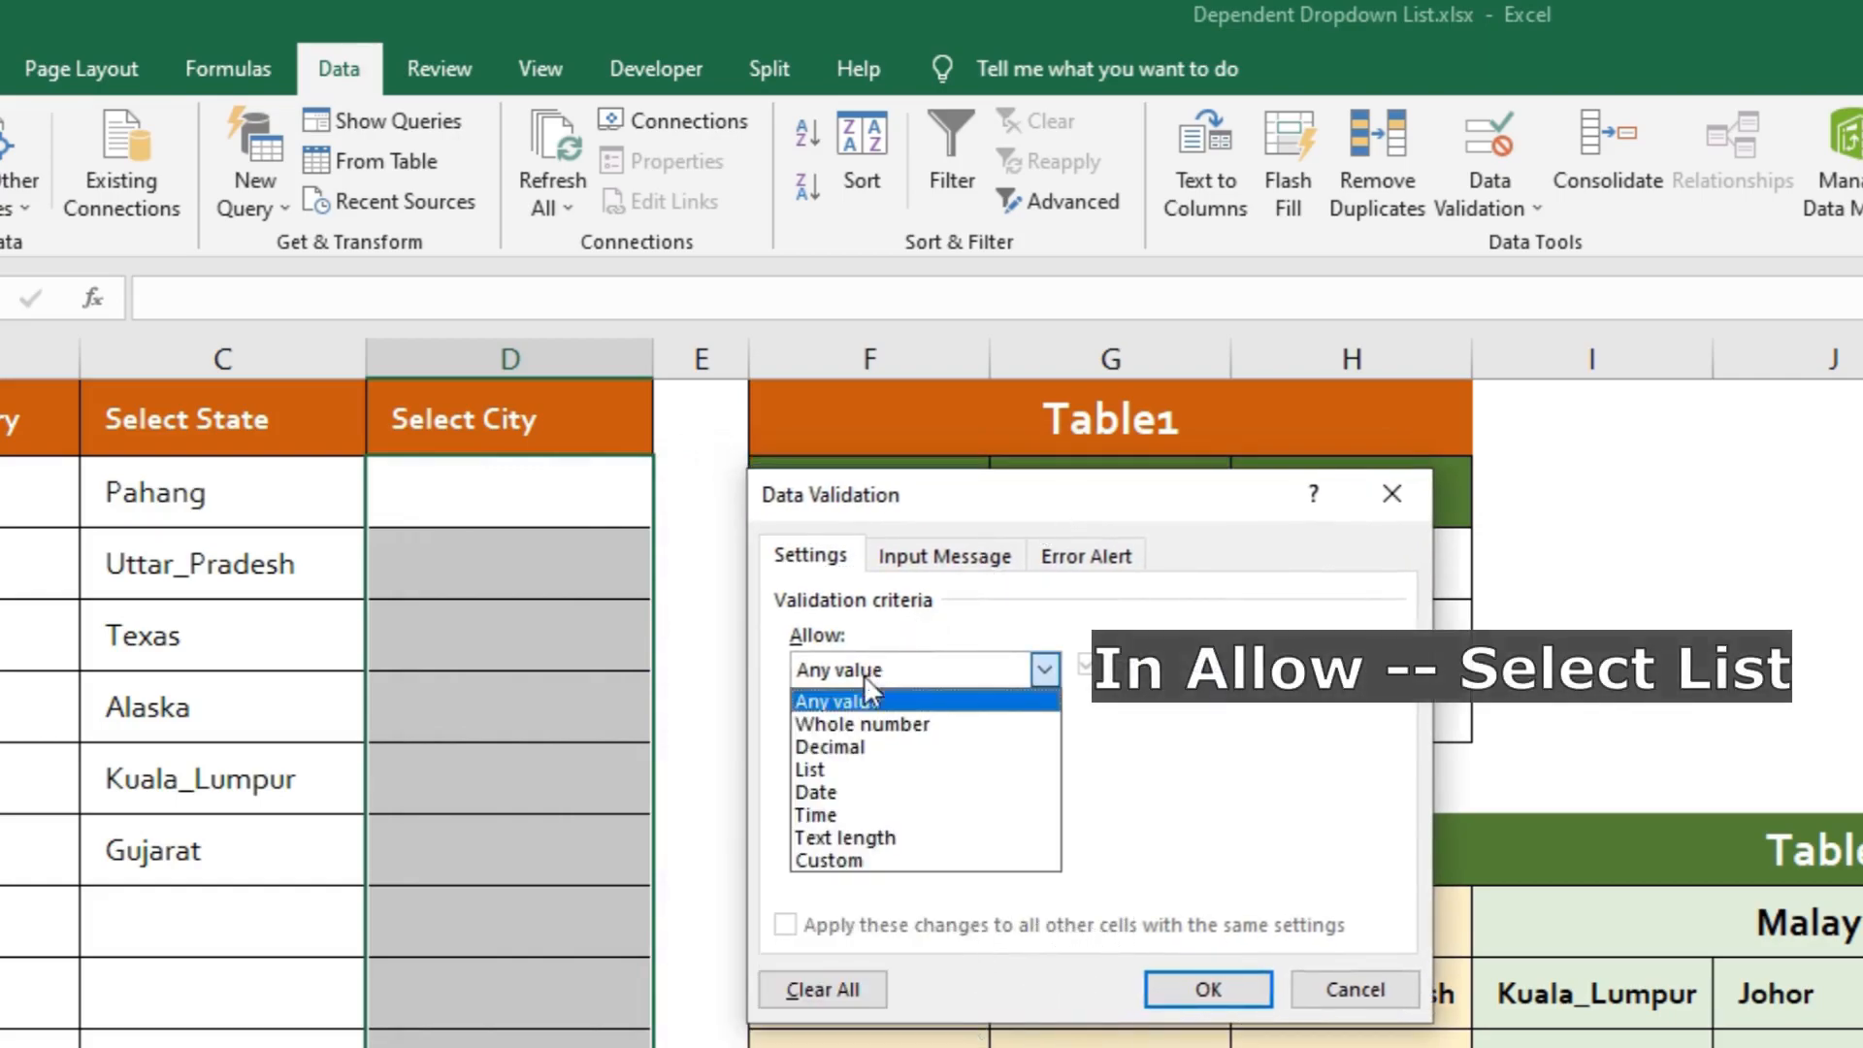
left_click(812, 769)
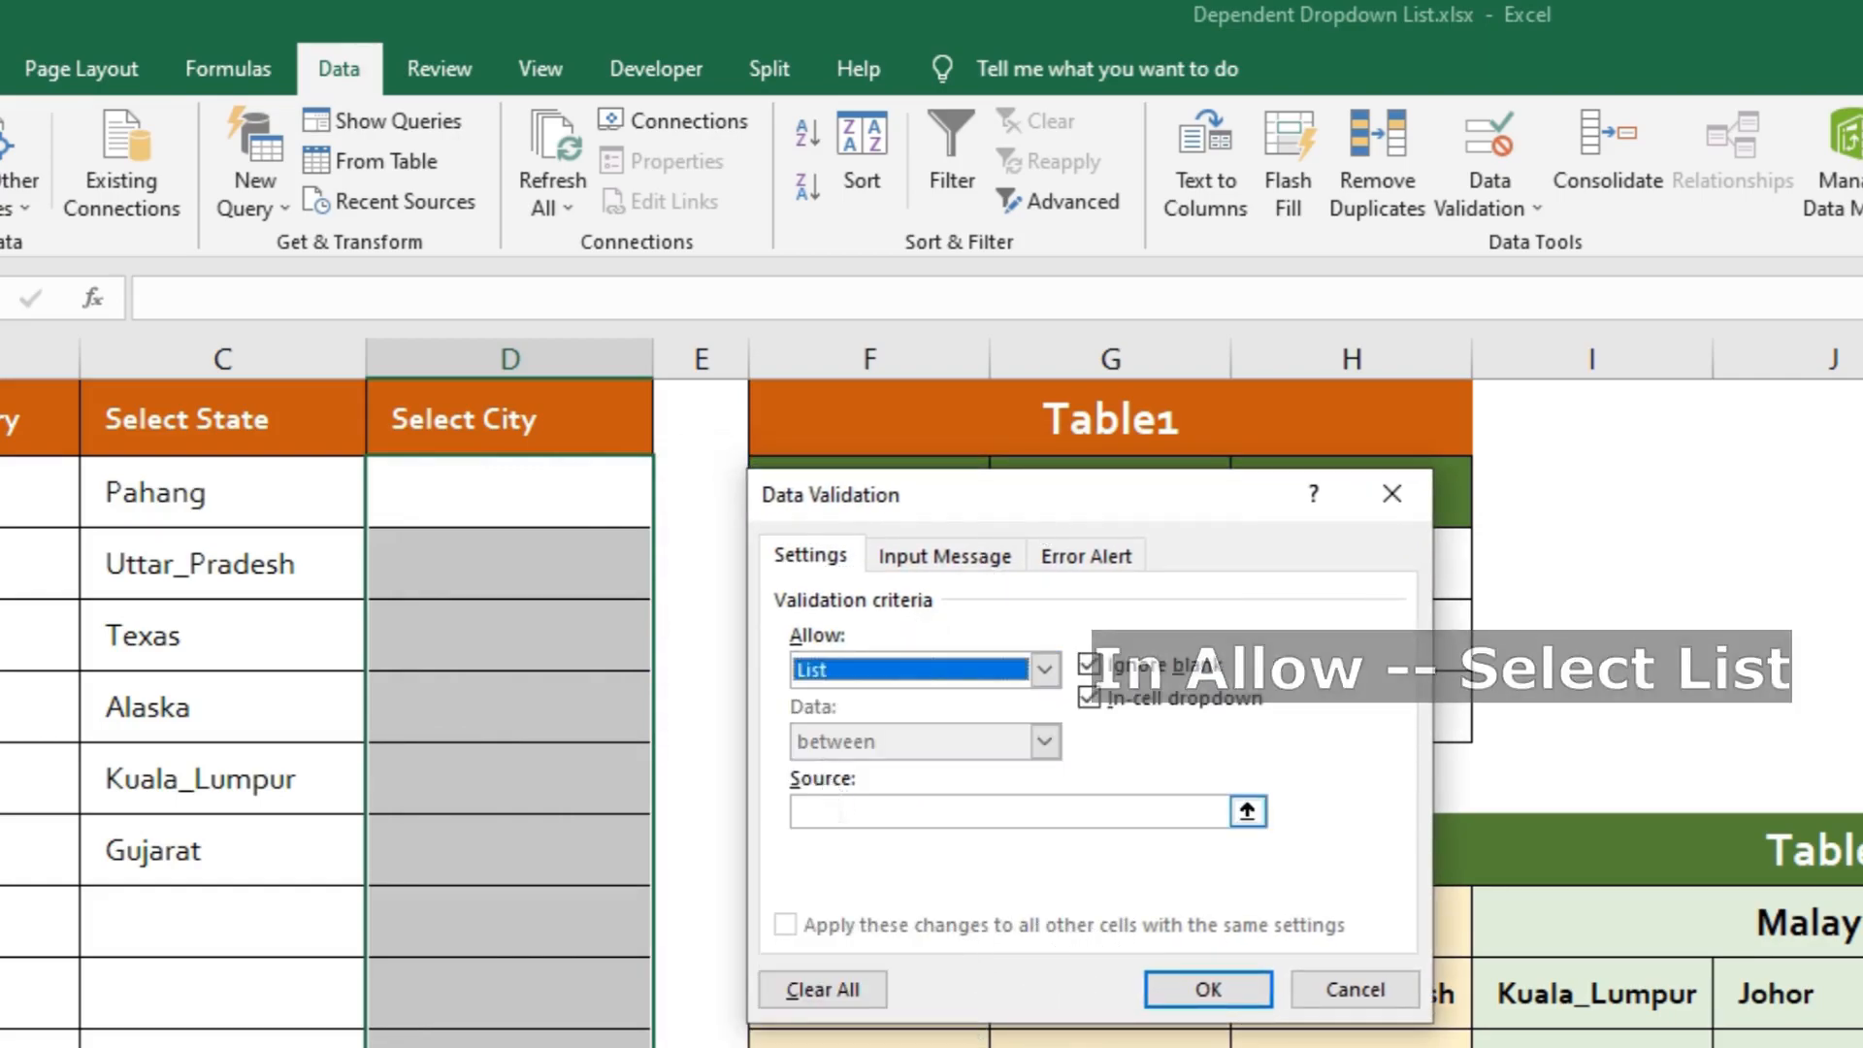
Step: Set the city list's source to =Indirect($C2), with only the column fixed, and apply the validation
left_click(835, 811)
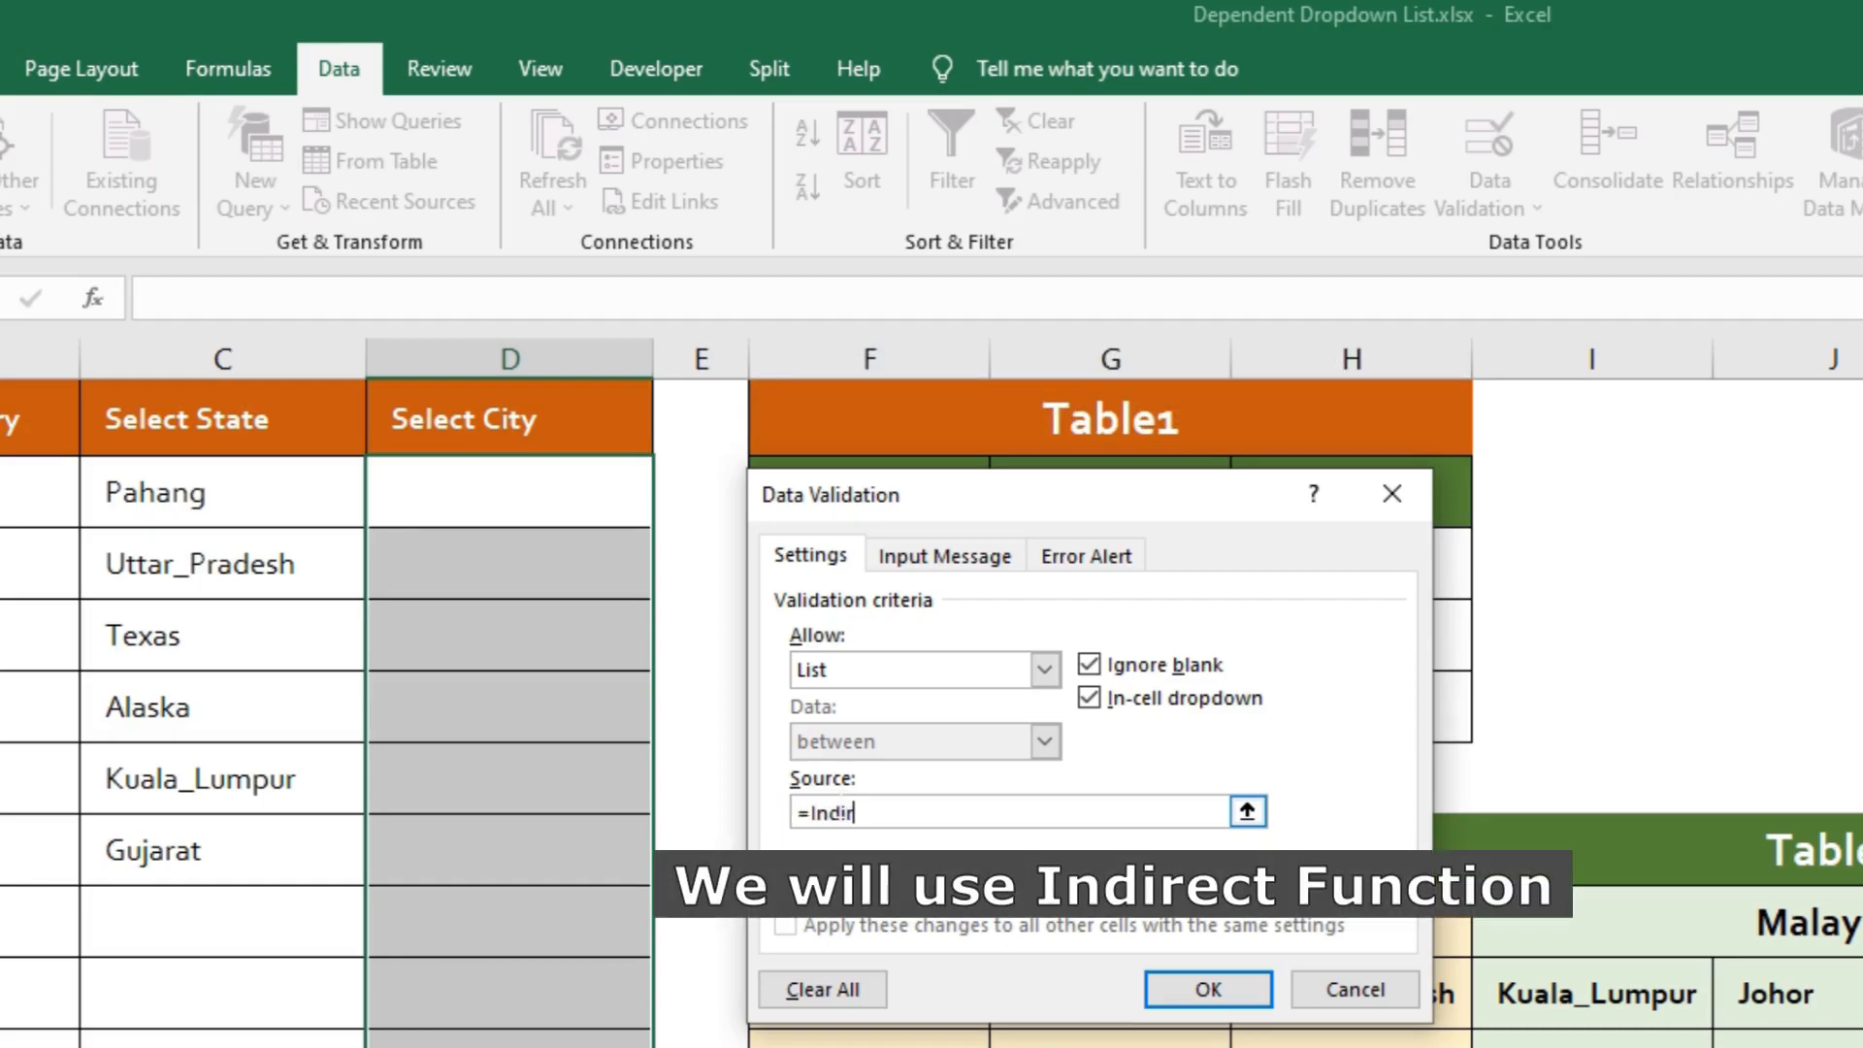
type("ect(")
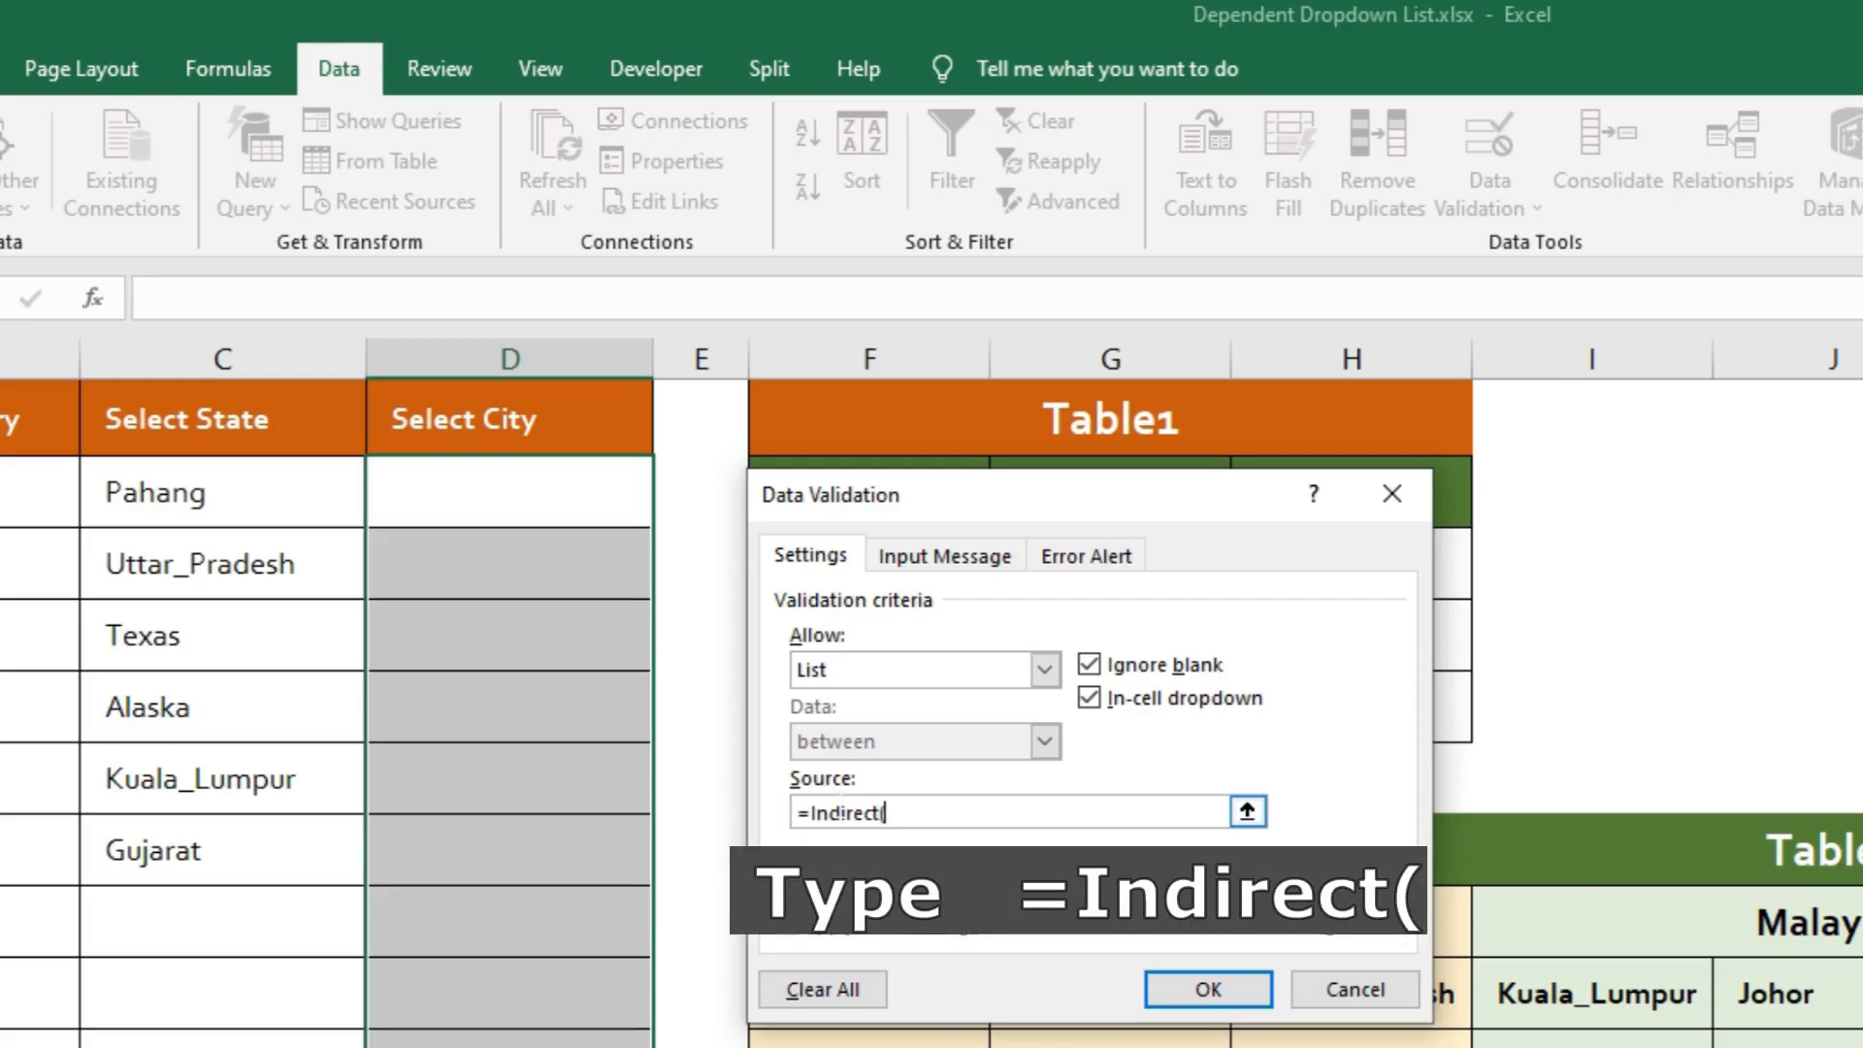
left_click(275, 491)
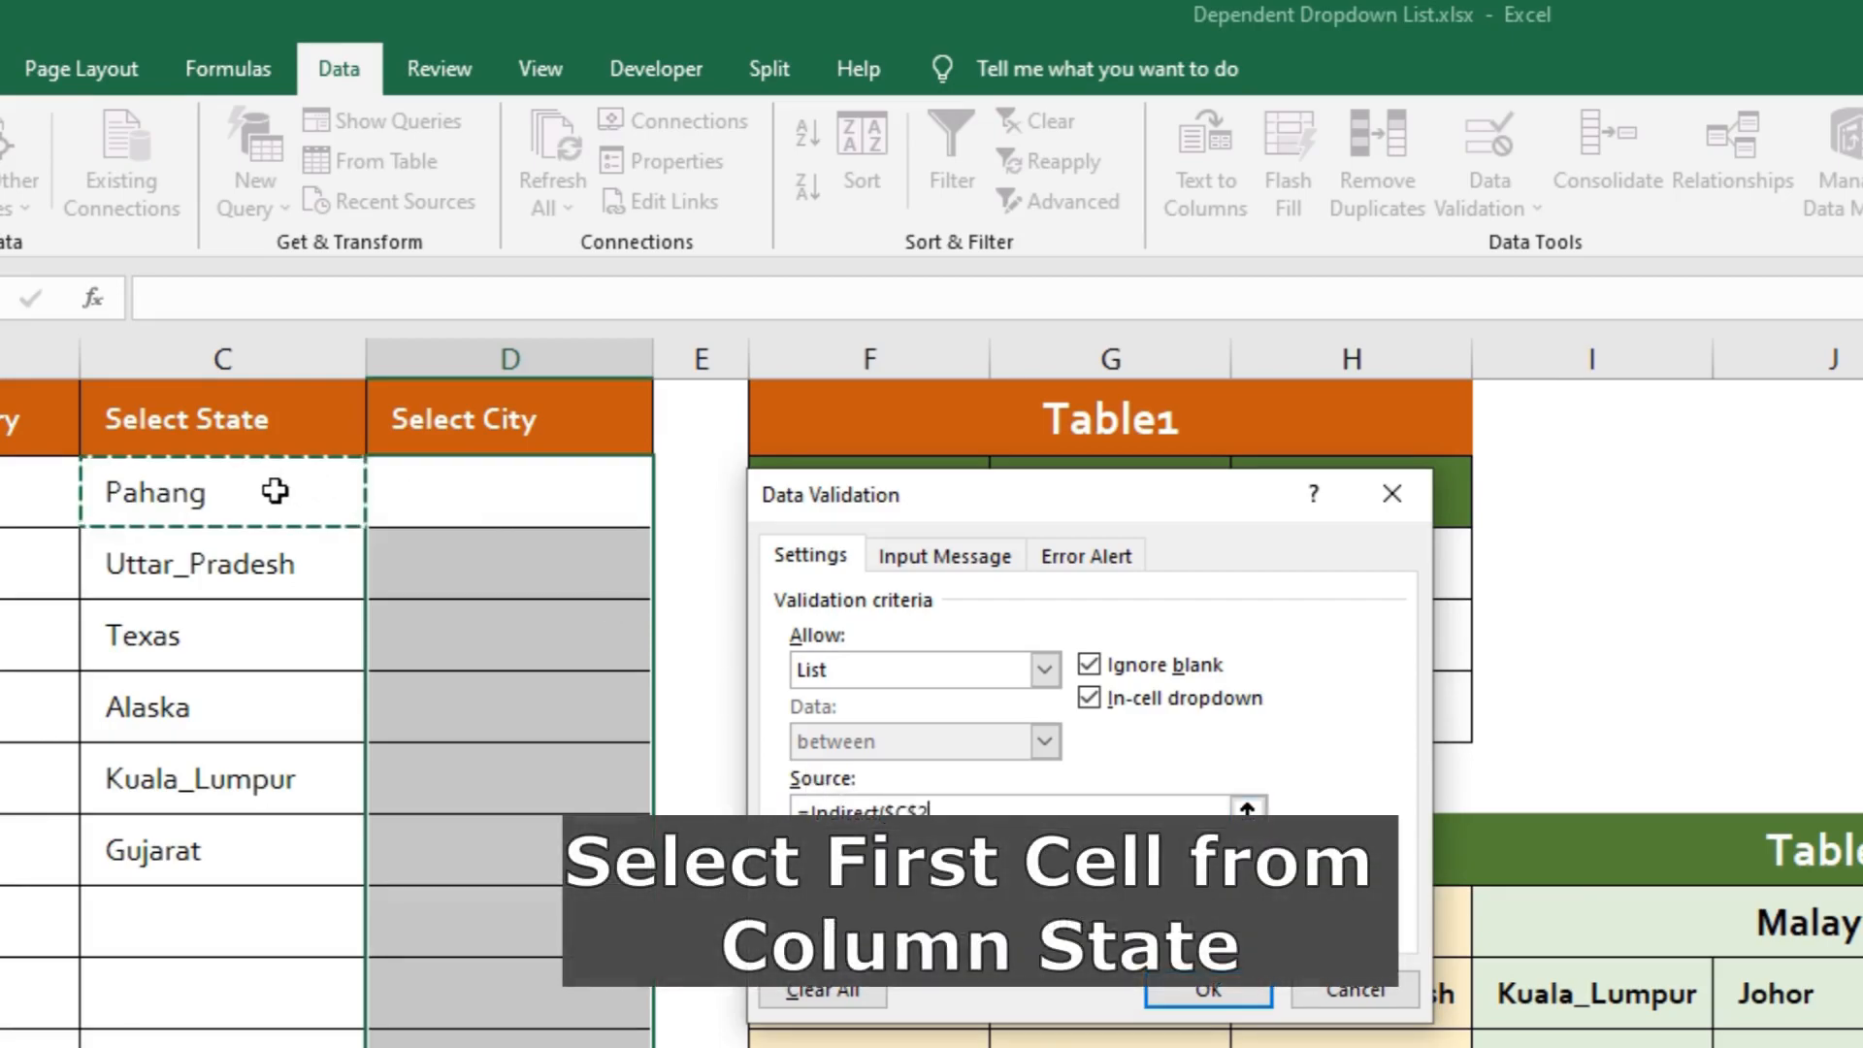
left_click(920, 812)
key("BackSpace")
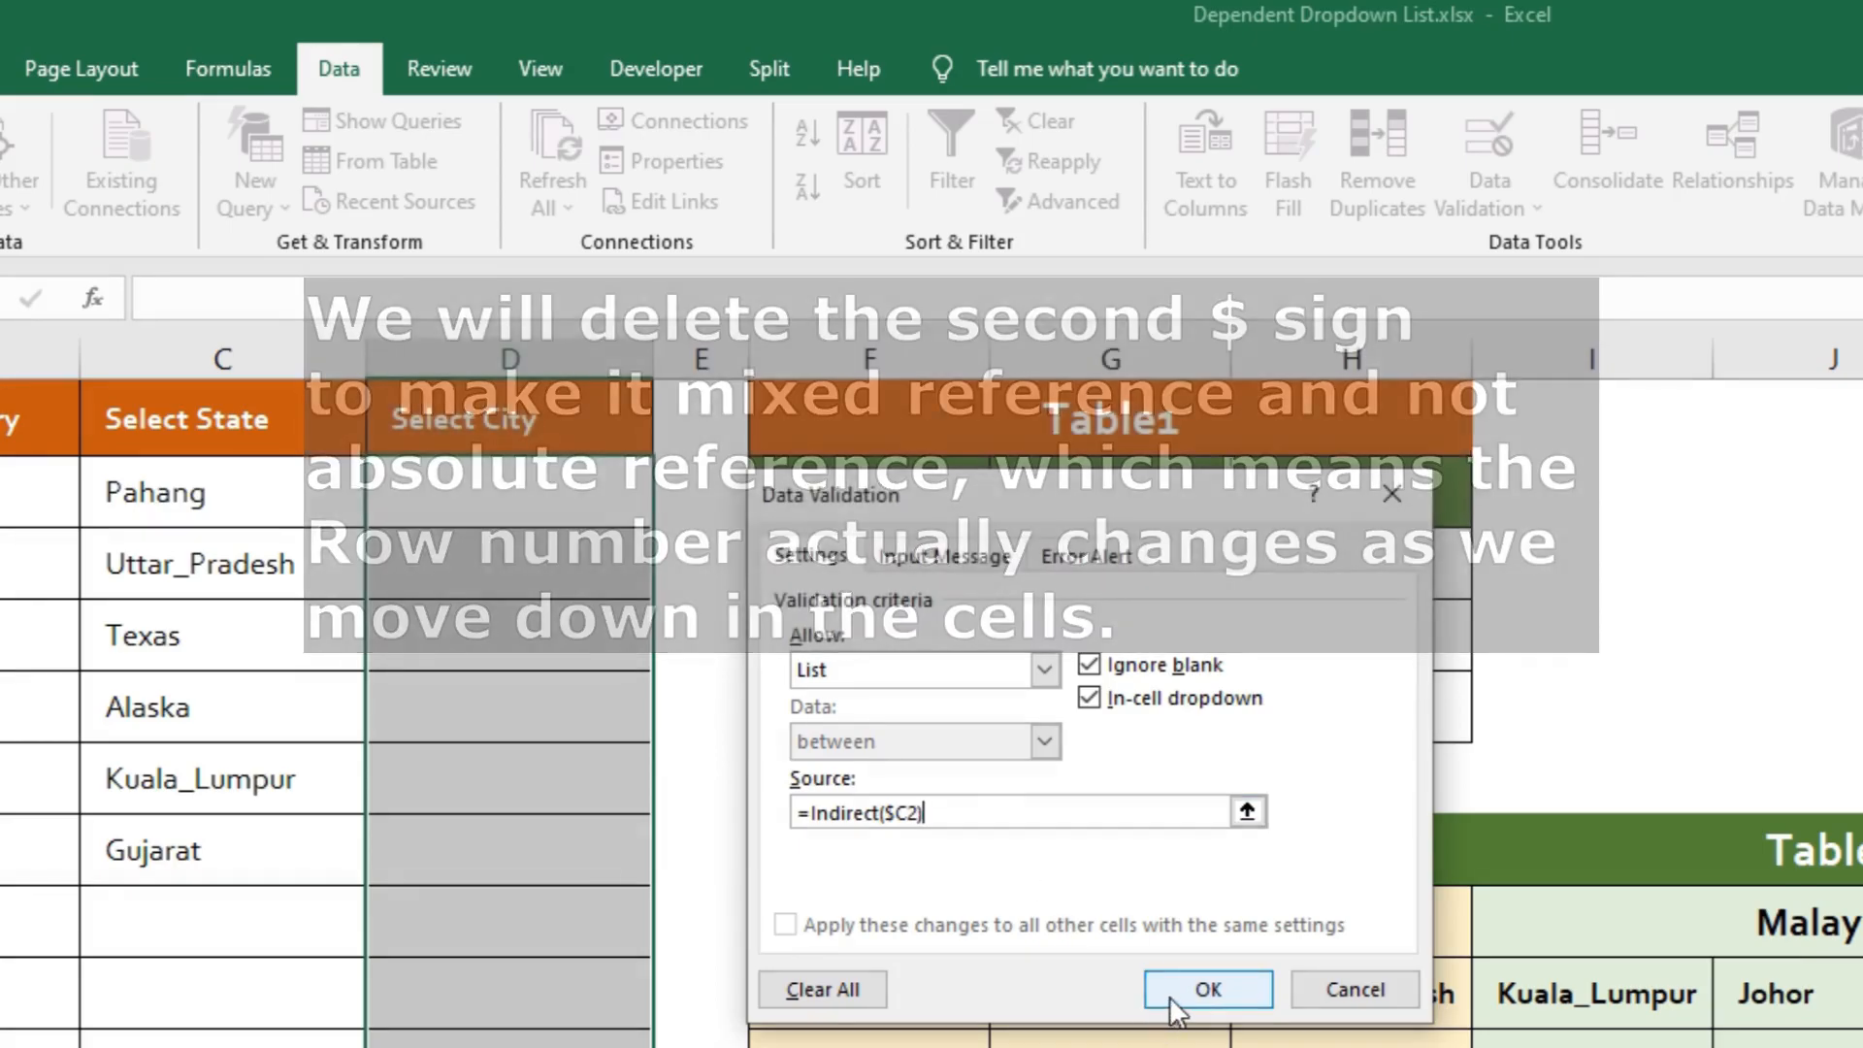
left_click(1176, 999)
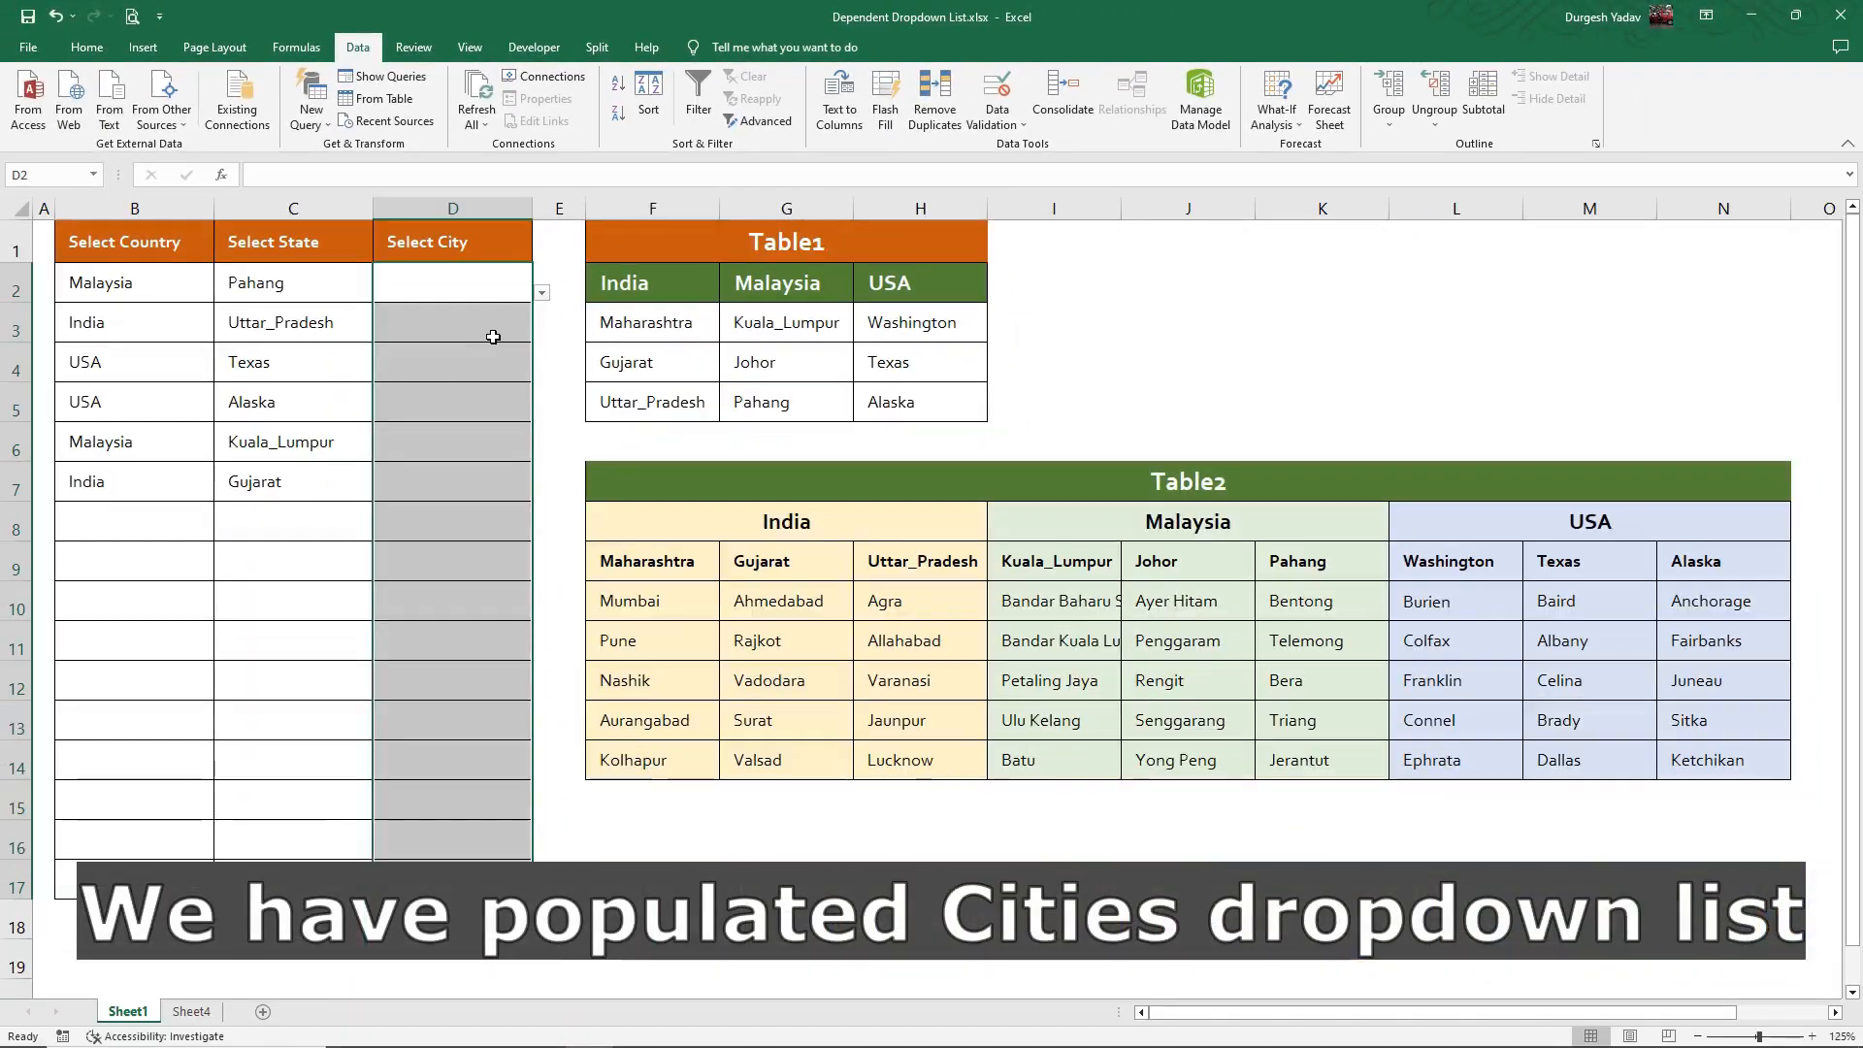
Step: Choose the city Bera for Pahang in D2 and Allahabad for Uttar_Pradesh in D3 from their dropdown lists
left_click_drag(512, 457, 517, 483)
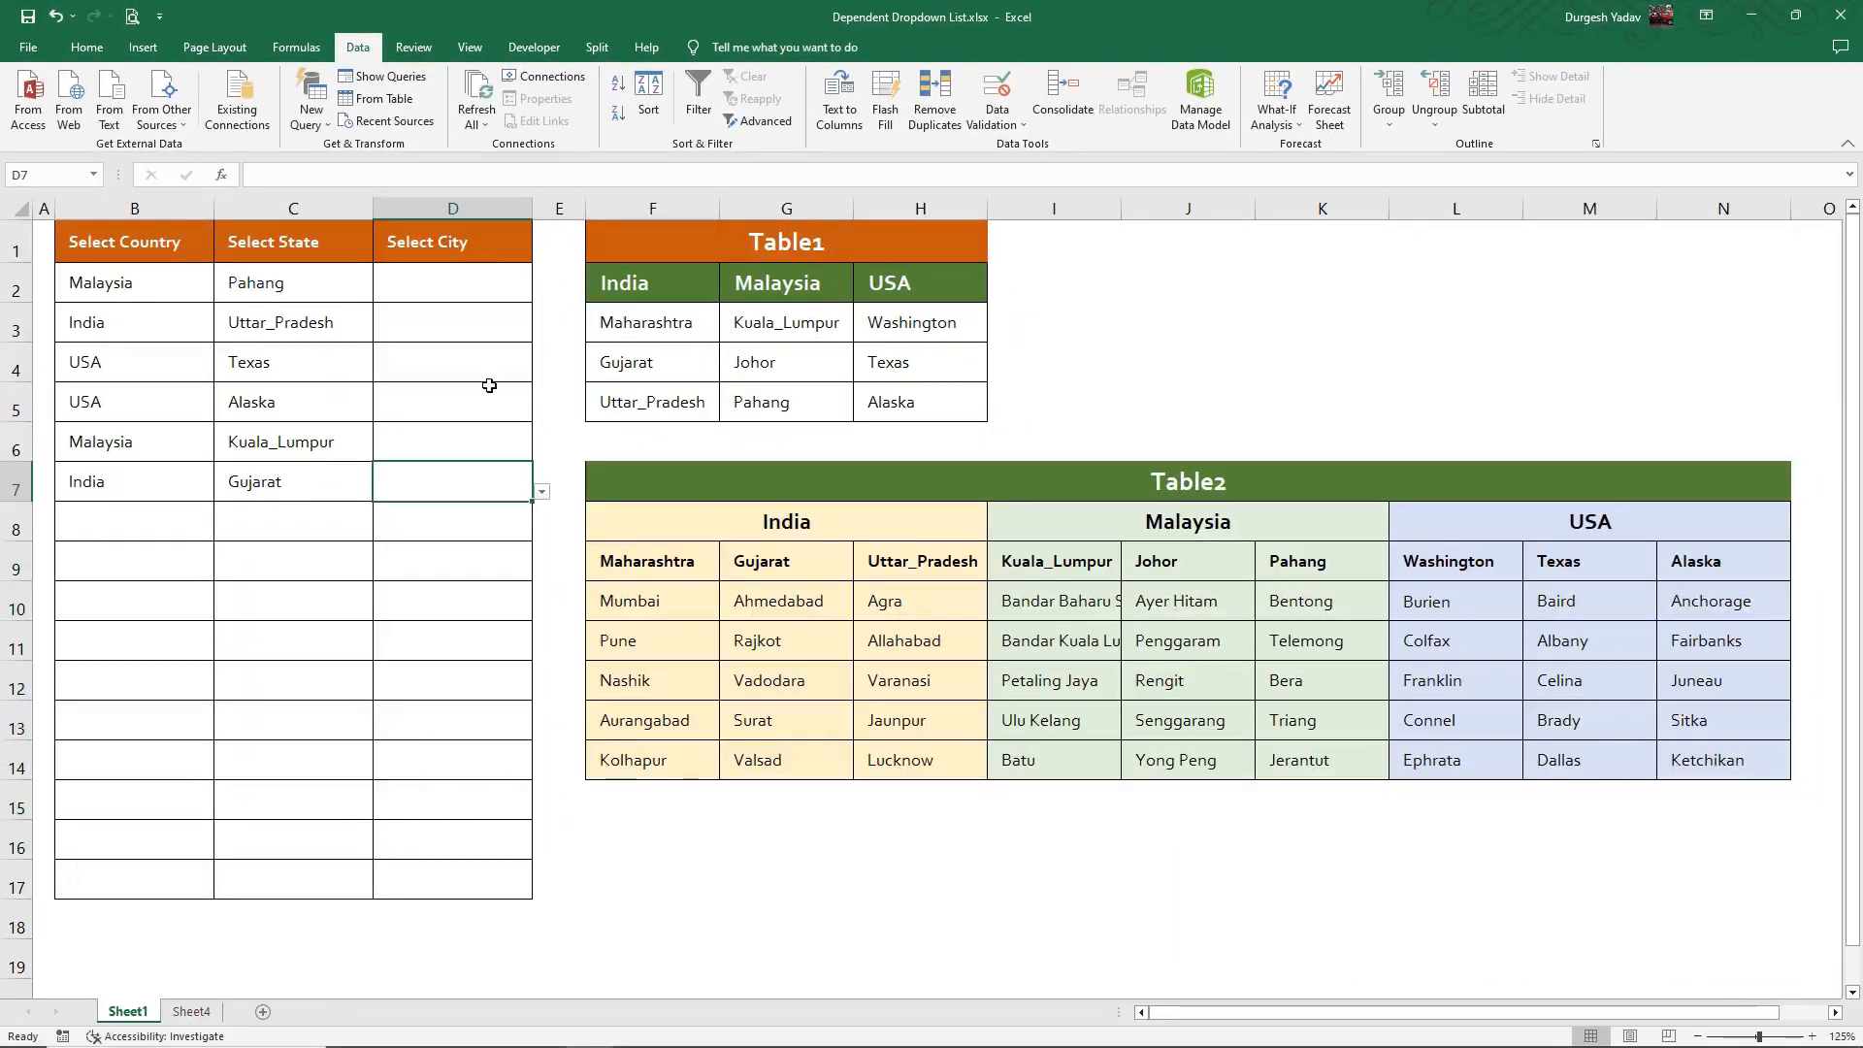
left_click(489, 385)
left_click(486, 281)
left_click(541, 295)
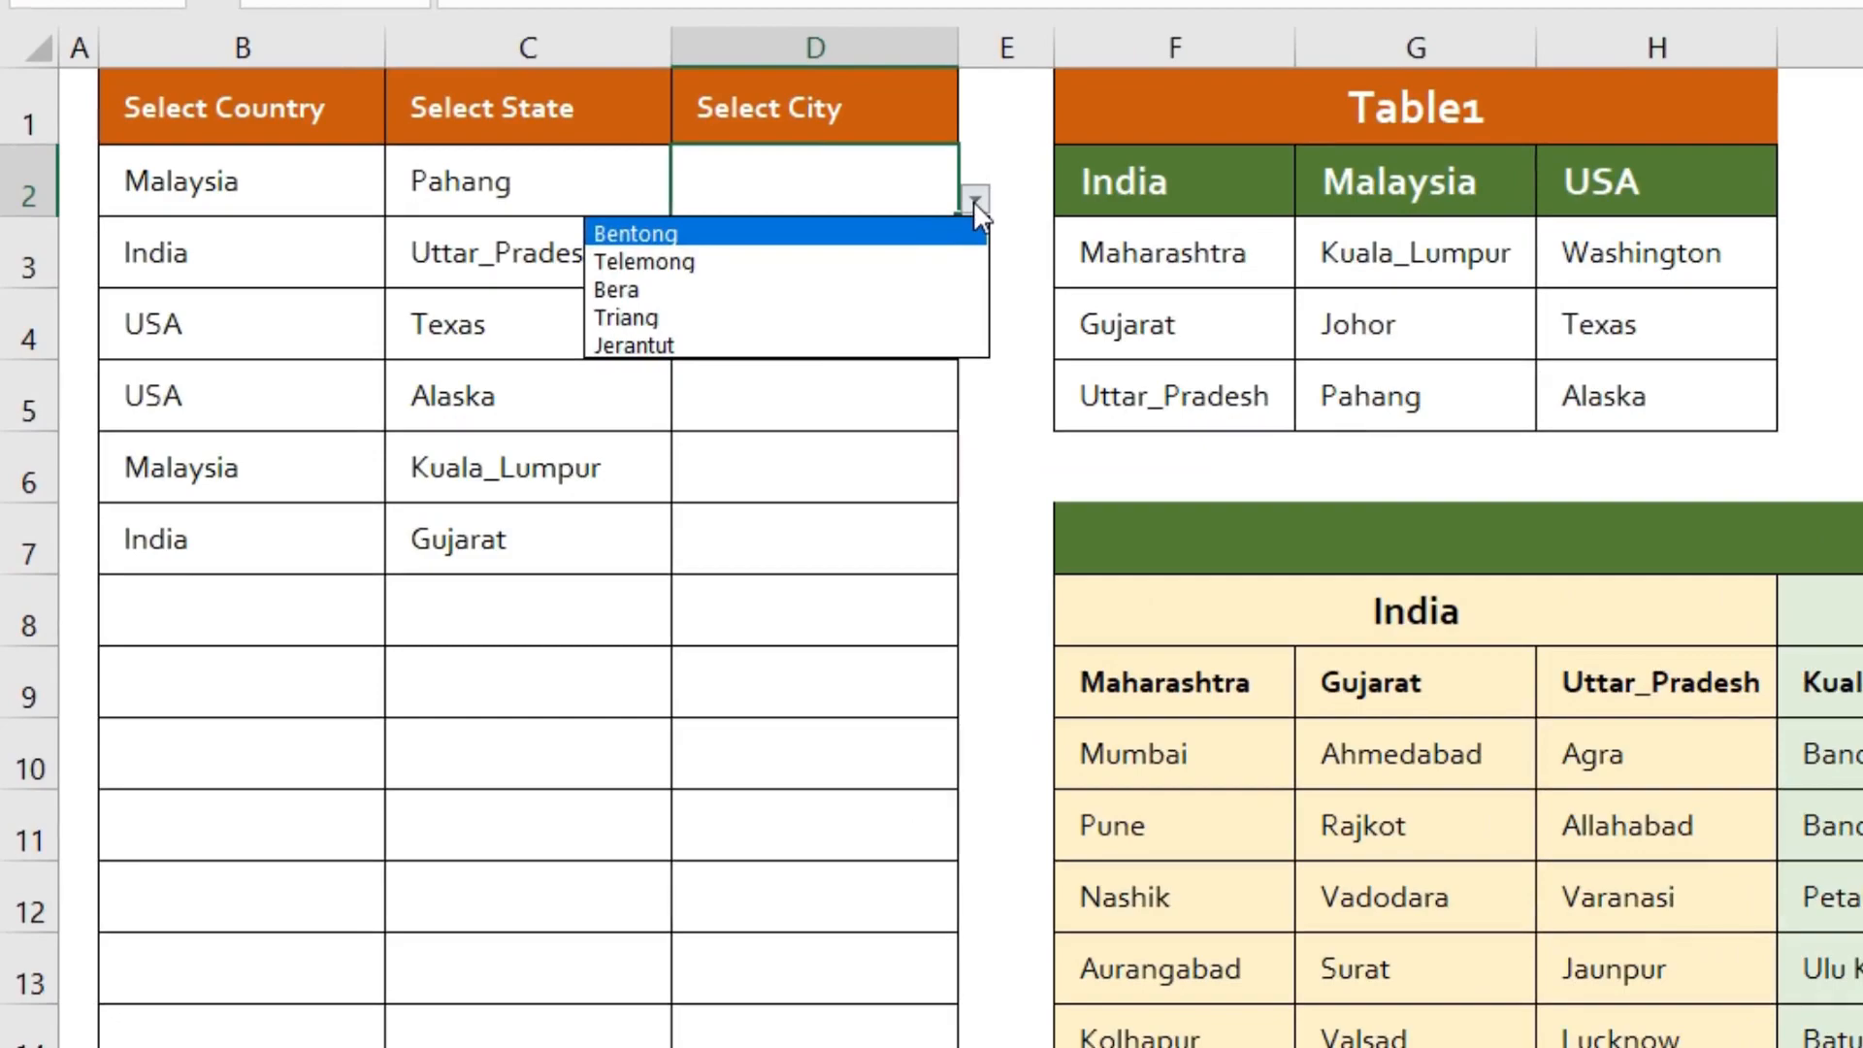
left_click(766, 290)
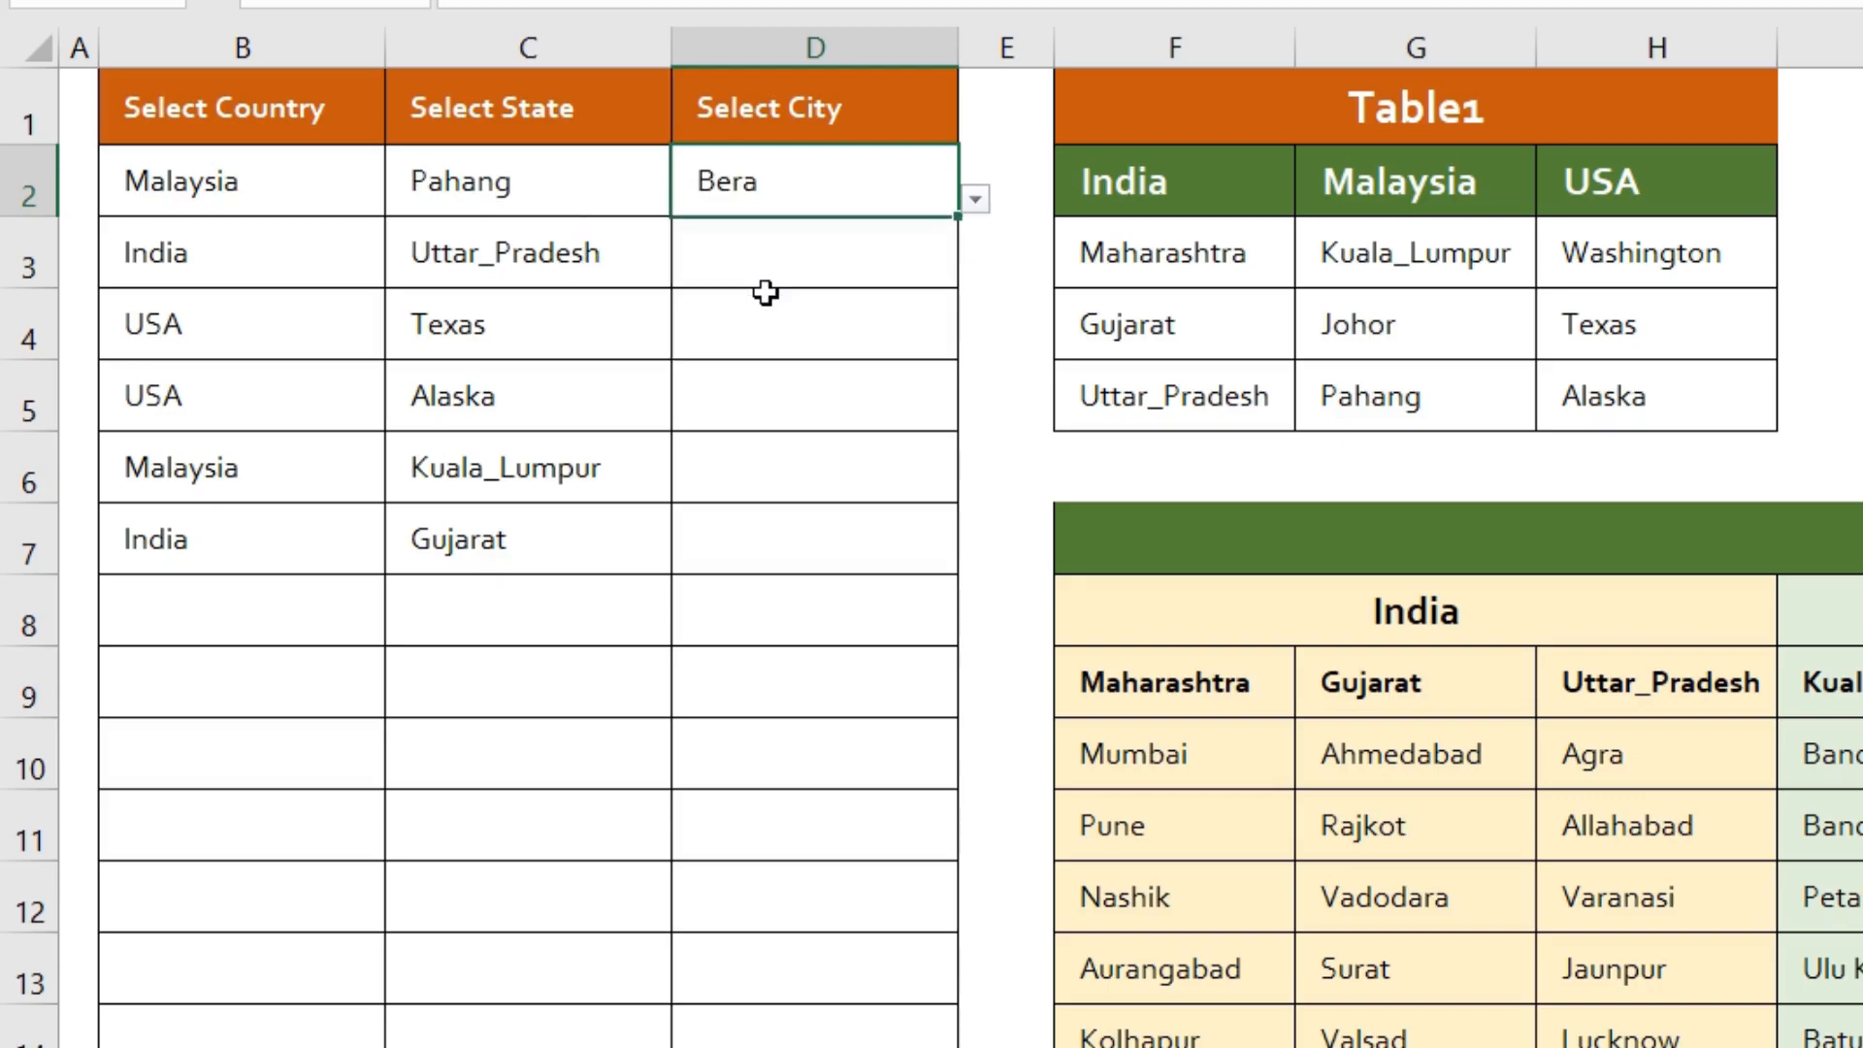
left_click(788, 250)
left_click(975, 272)
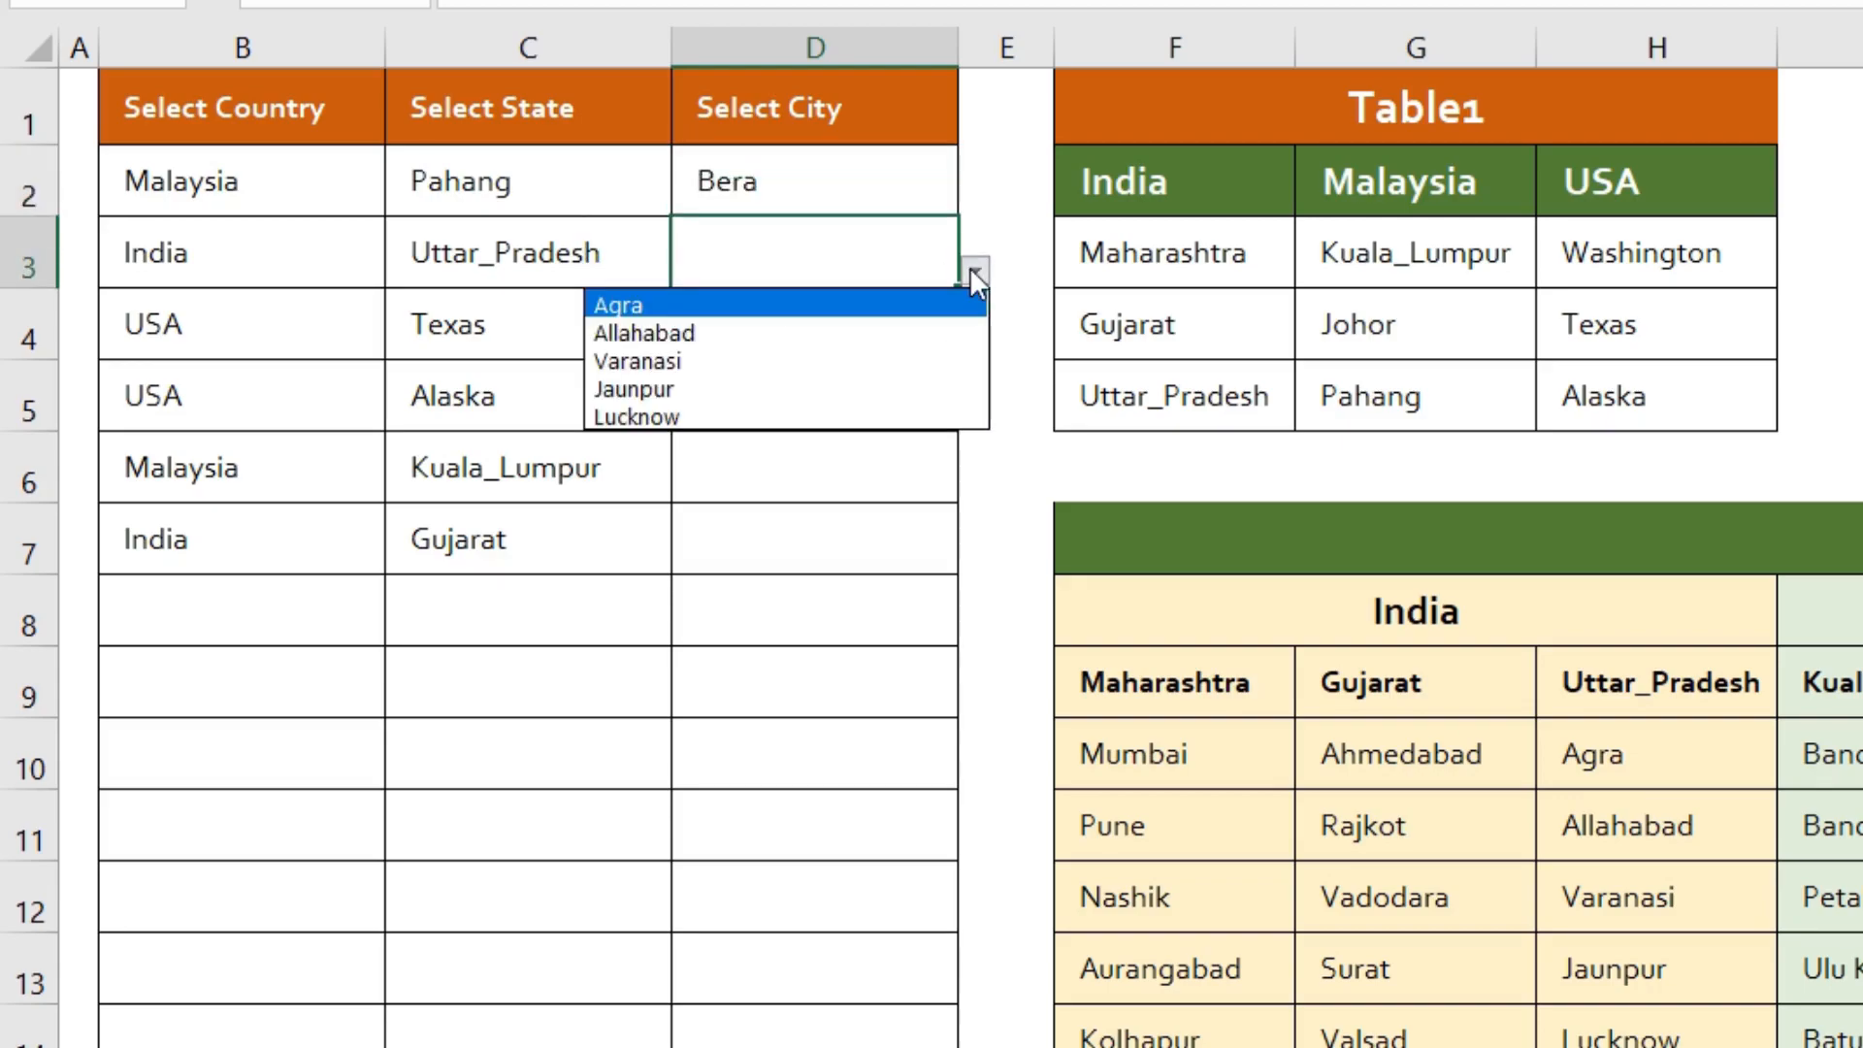
left_click(789, 329)
Step: Choose the city Celina for Texas in D4 and Juneau for Alaska in D5
left_click(912, 331)
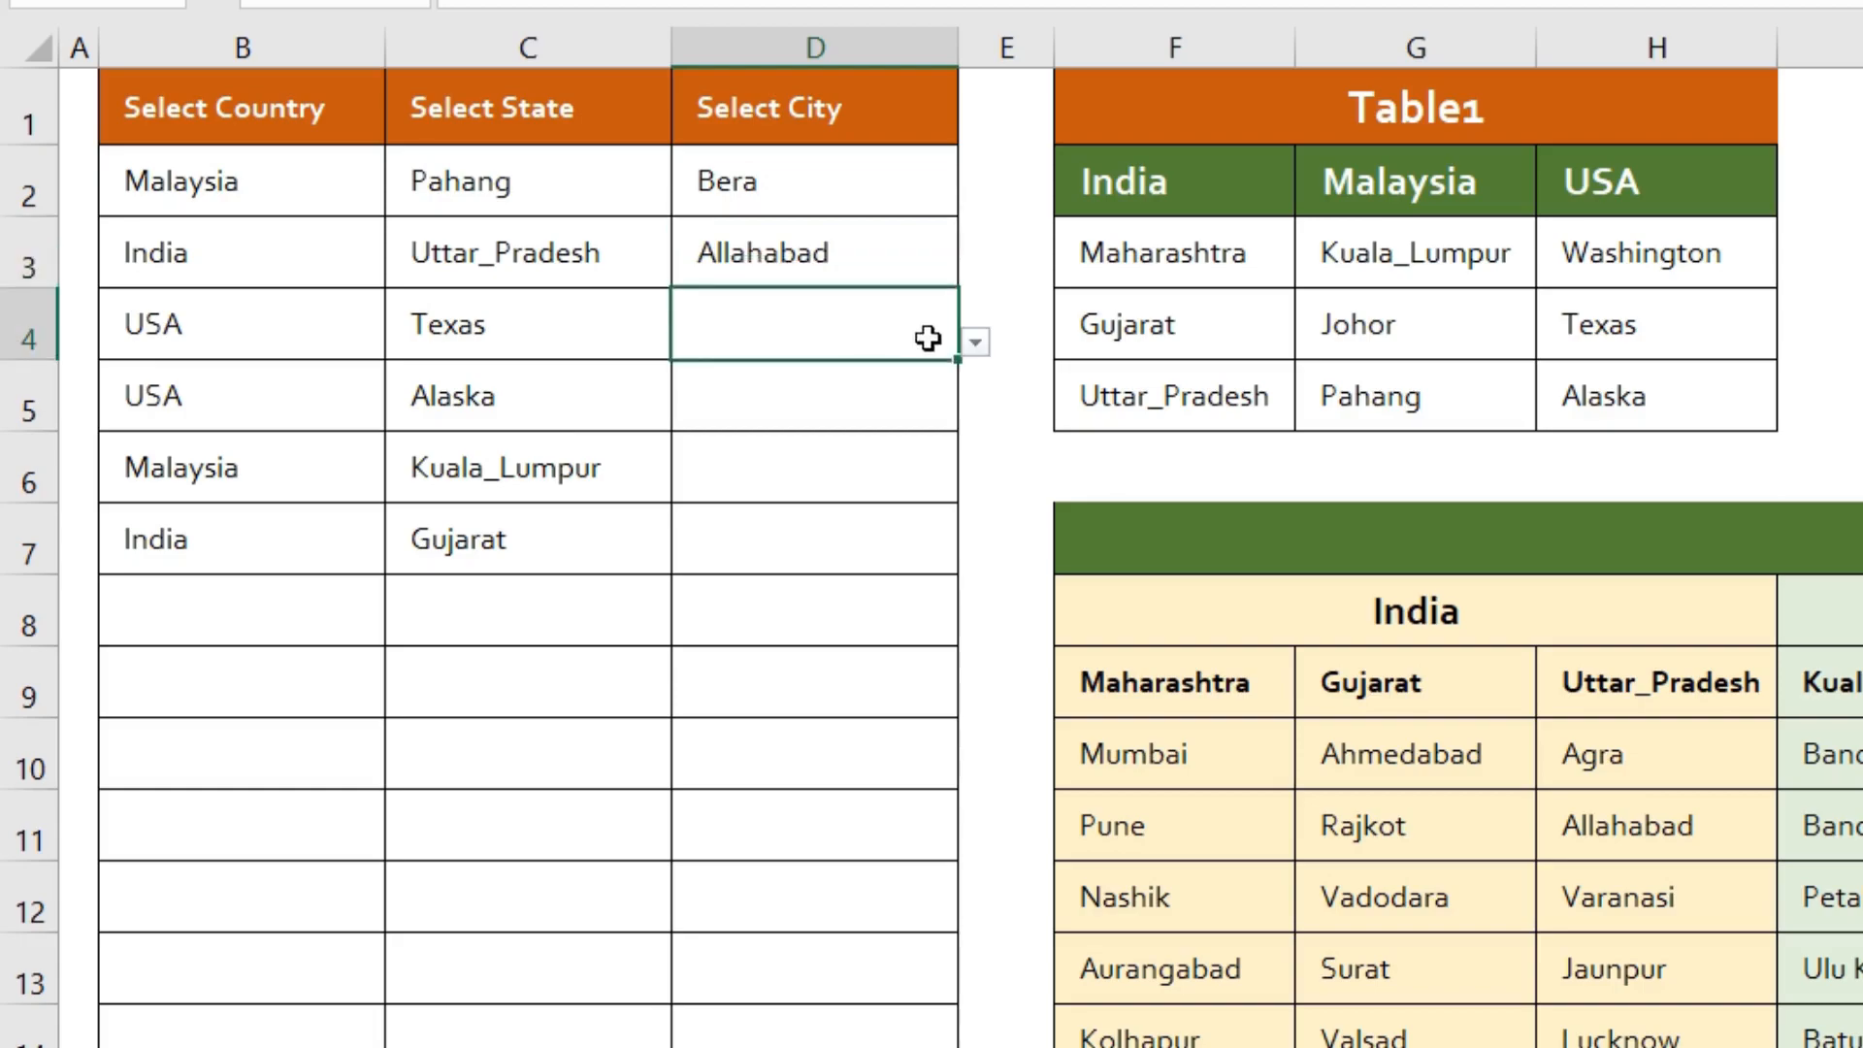
left_click(974, 342)
left_click(828, 427)
left_click(871, 402)
left_click(974, 415)
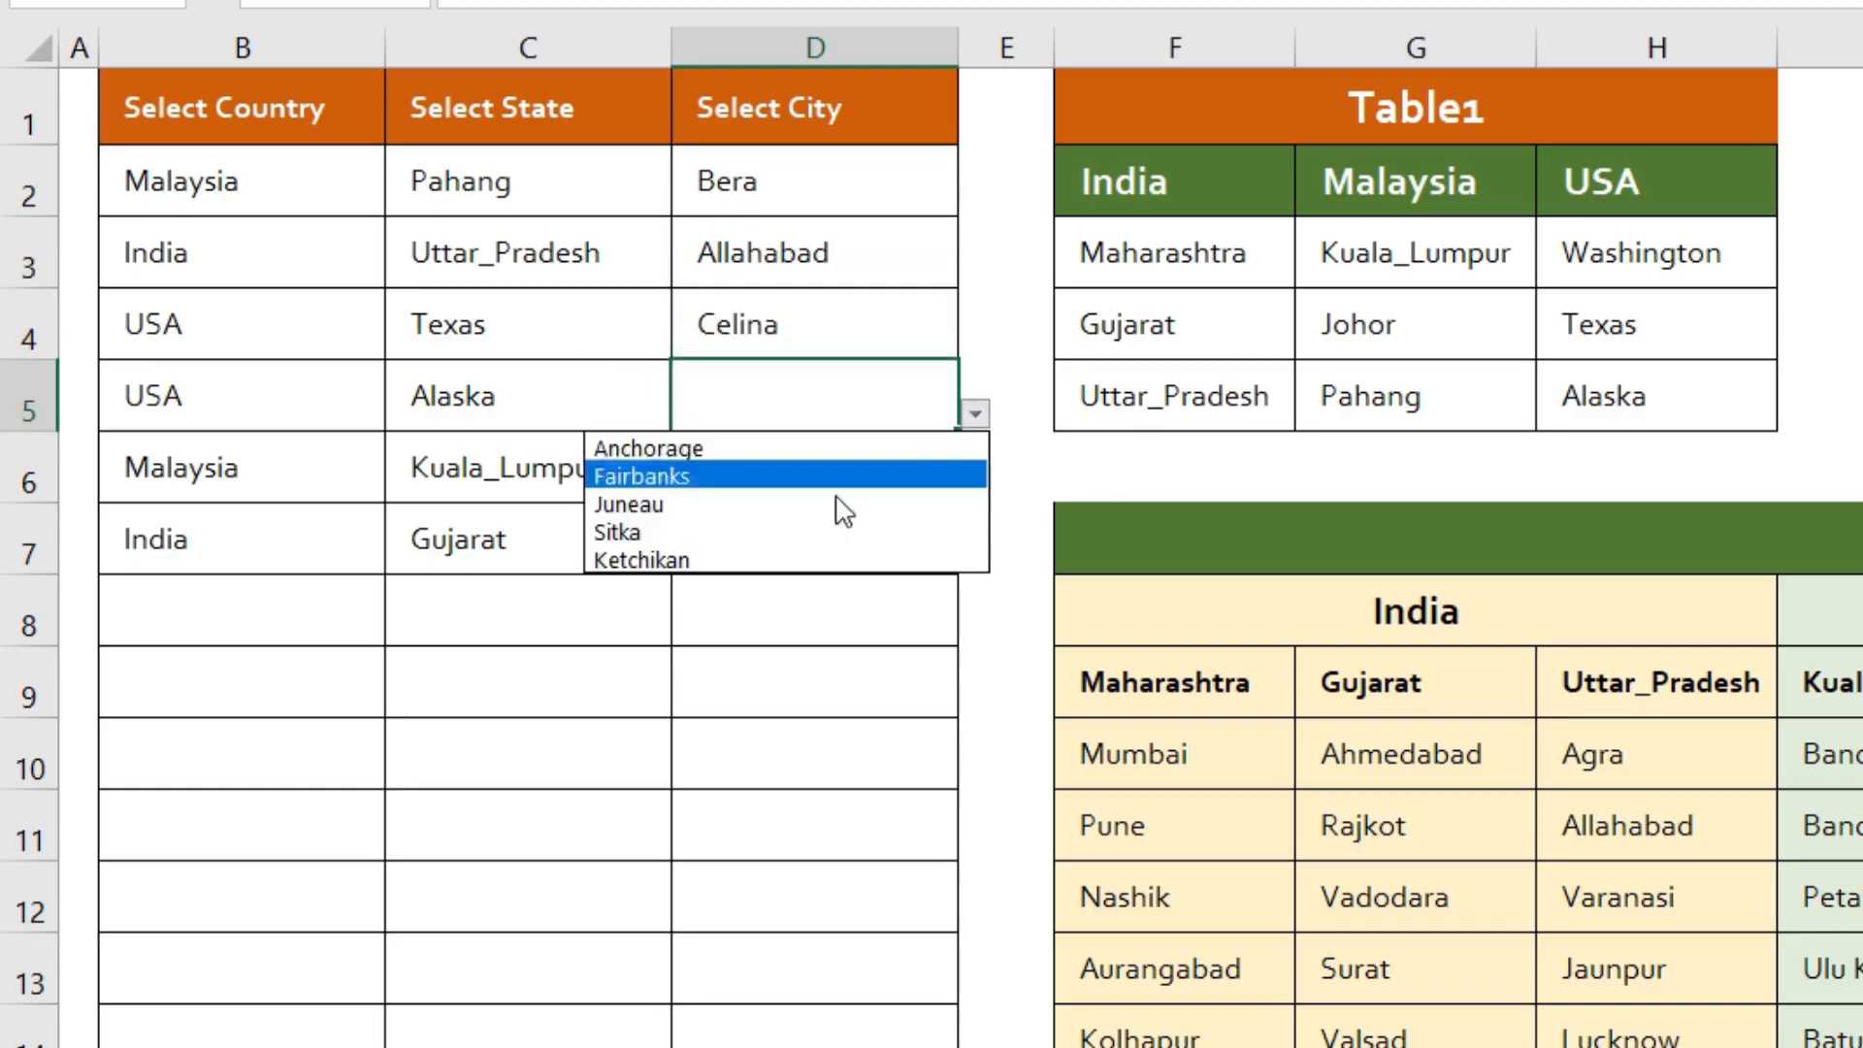
left_click(790, 504)
Step: Choose the city Ulu Kelang for Kuala_Lumpur in D6 and Valsad for Gujarat in D7
left_click(819, 470)
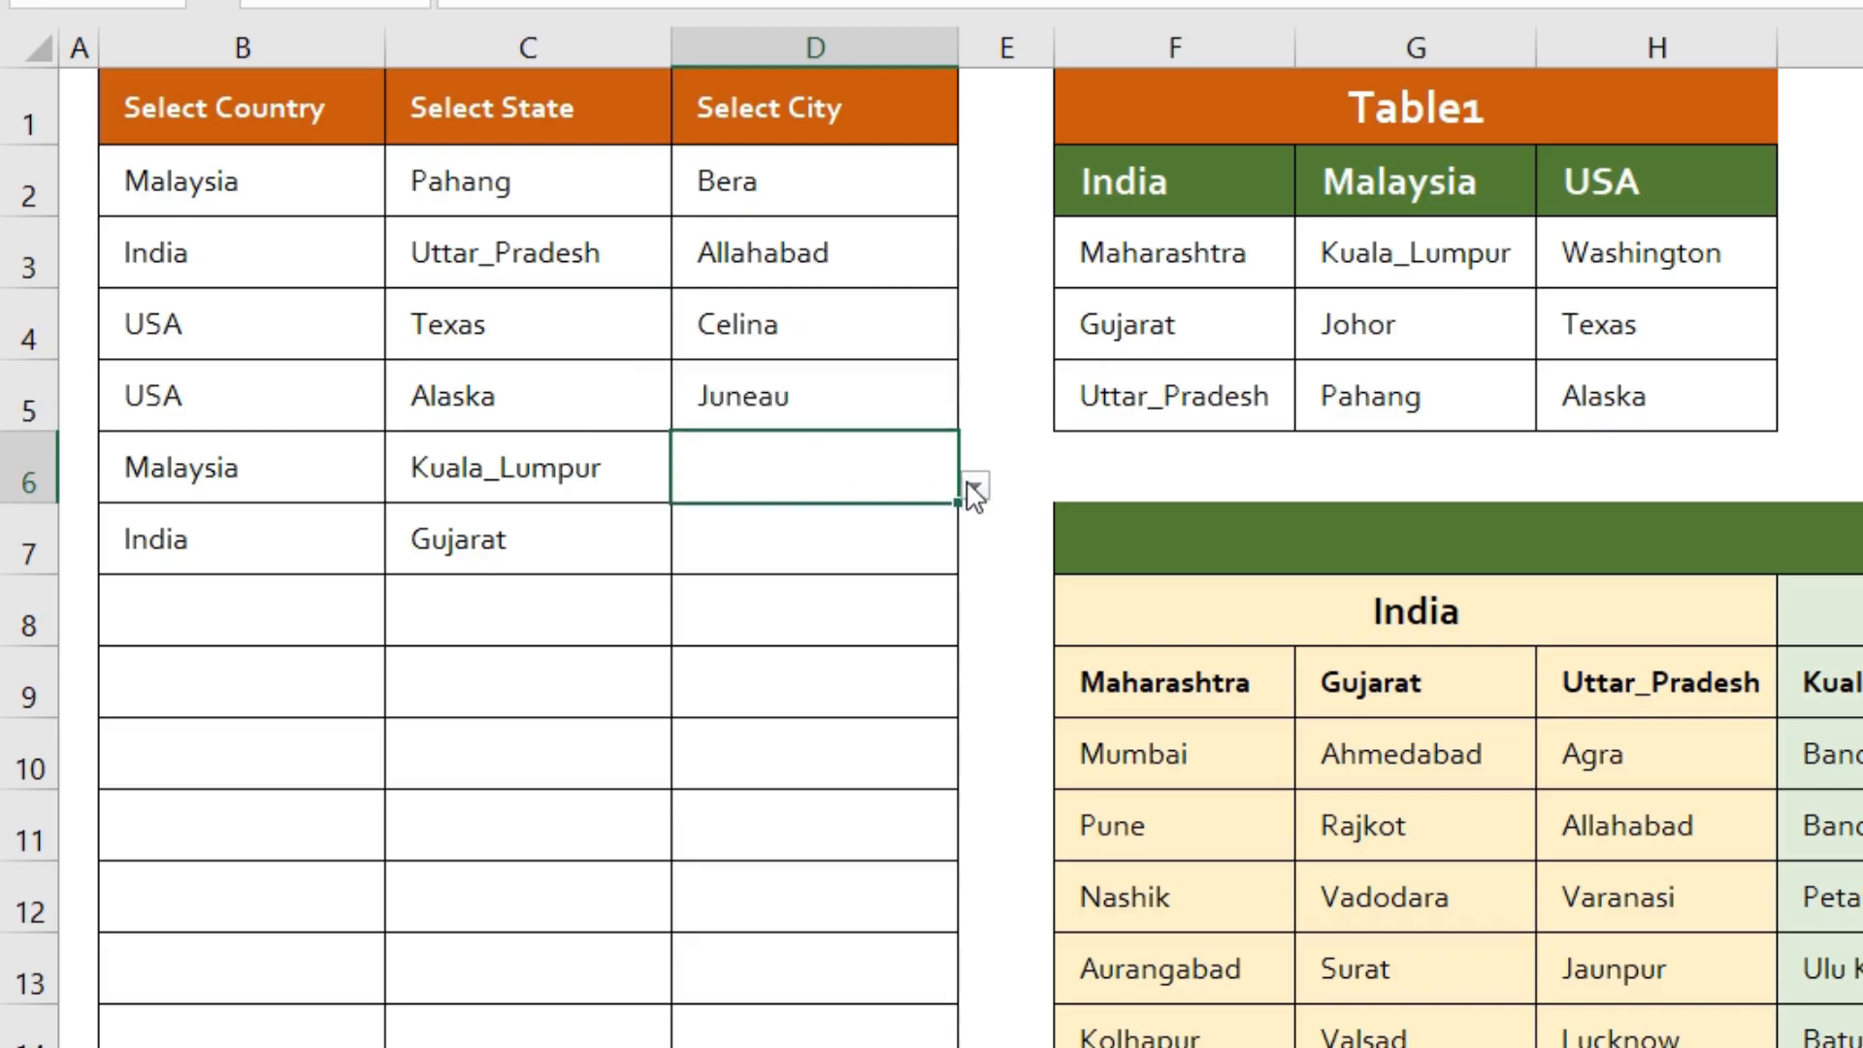
left_click(974, 486)
left_click(759, 601)
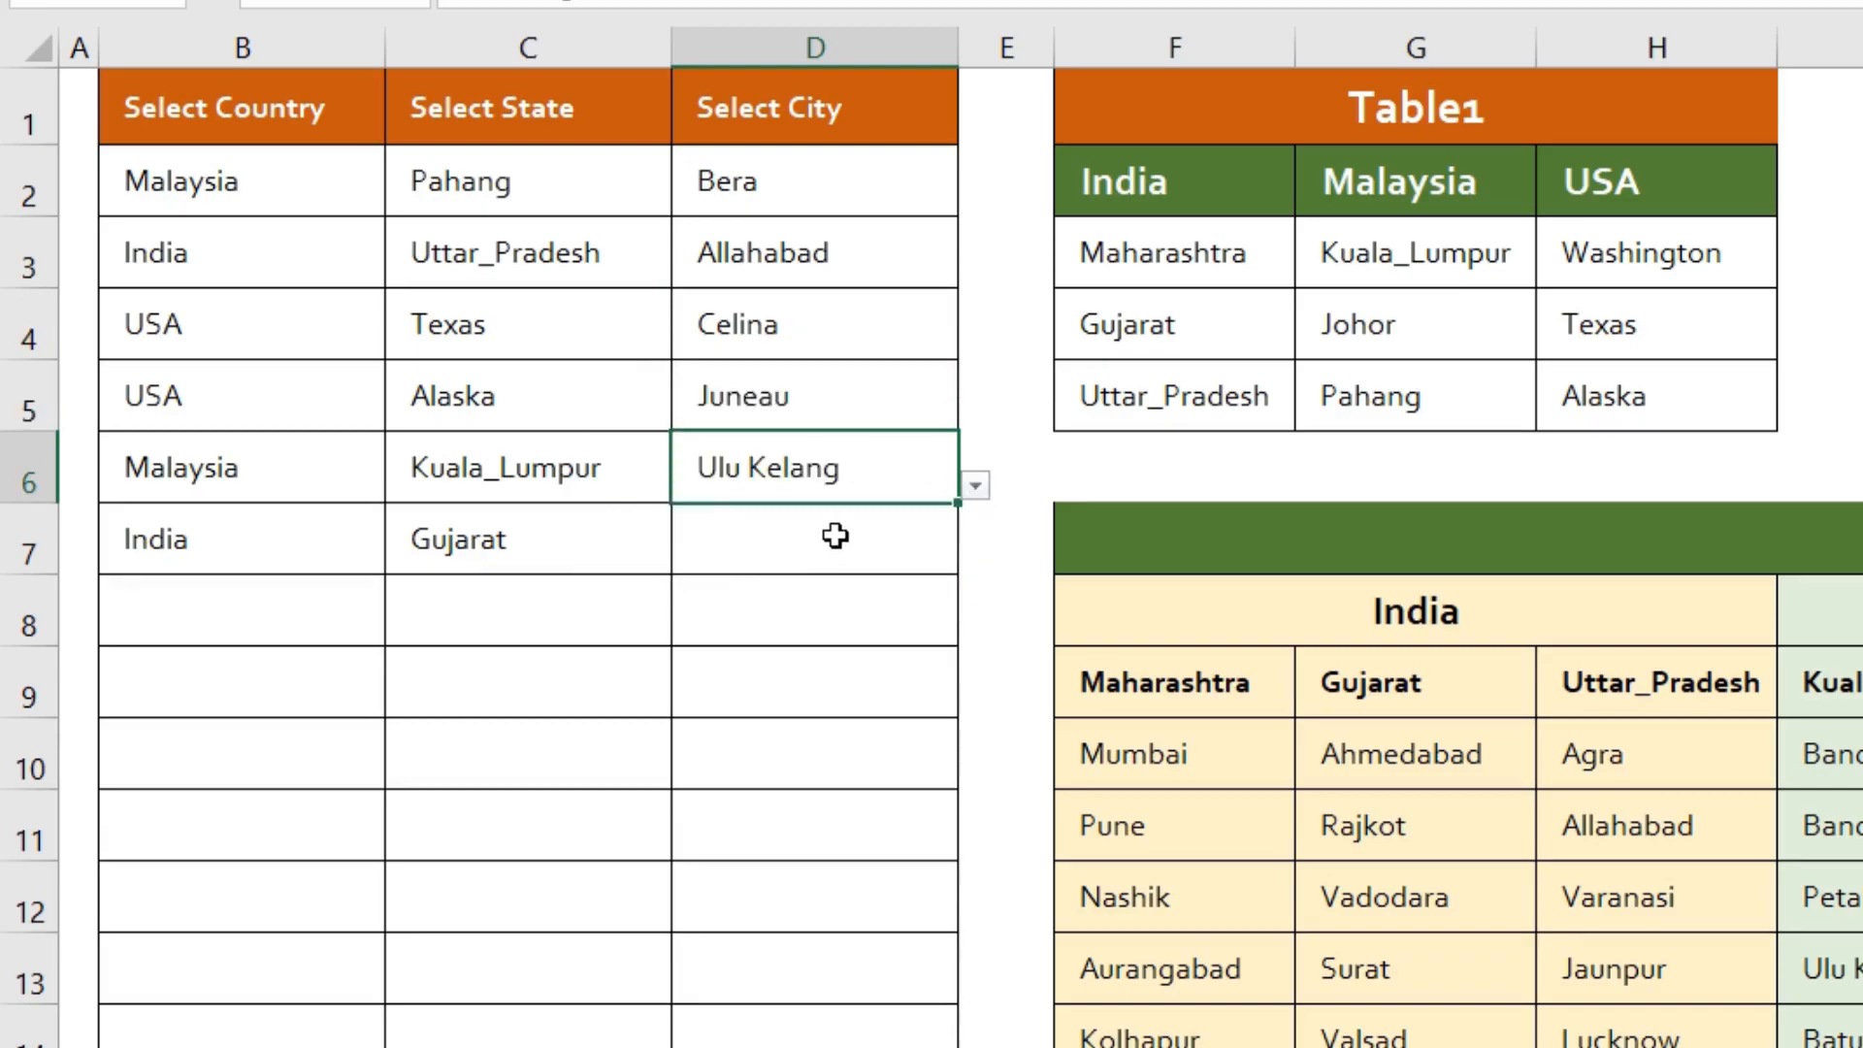
left_click(900, 538)
left_click(976, 558)
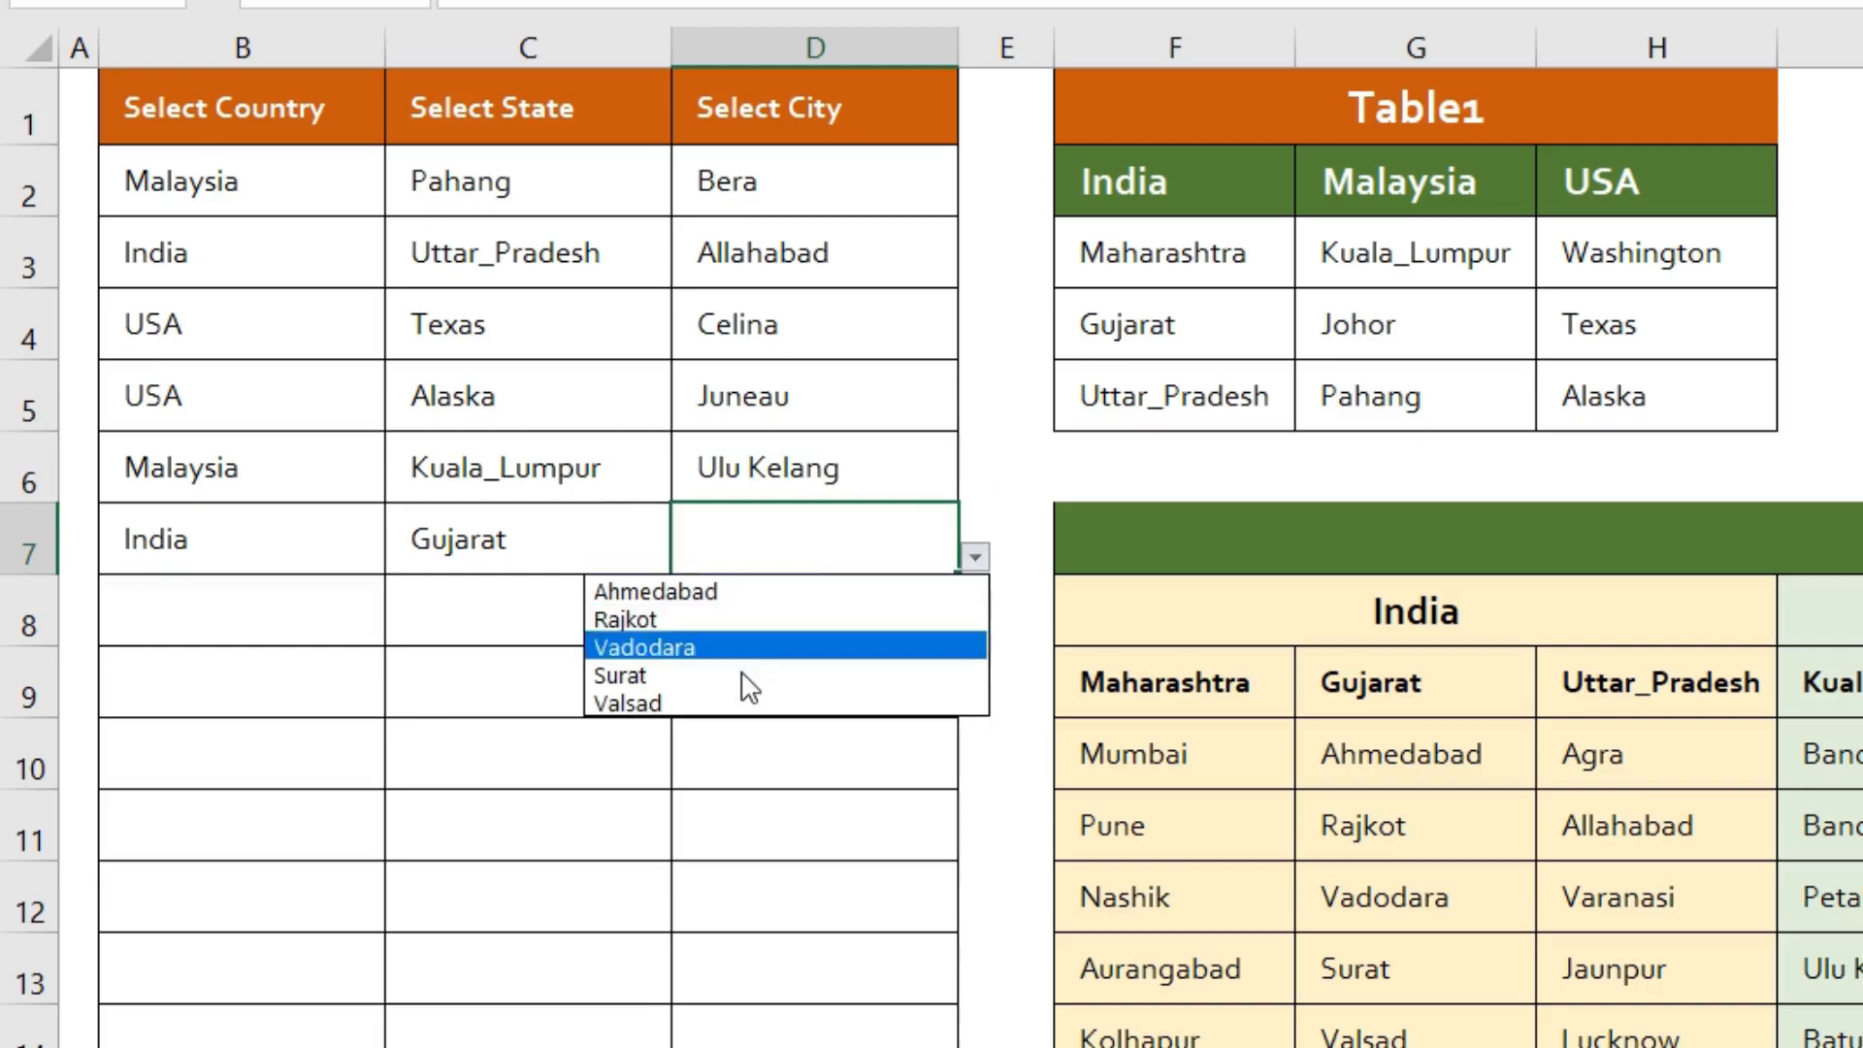
left_click(679, 704)
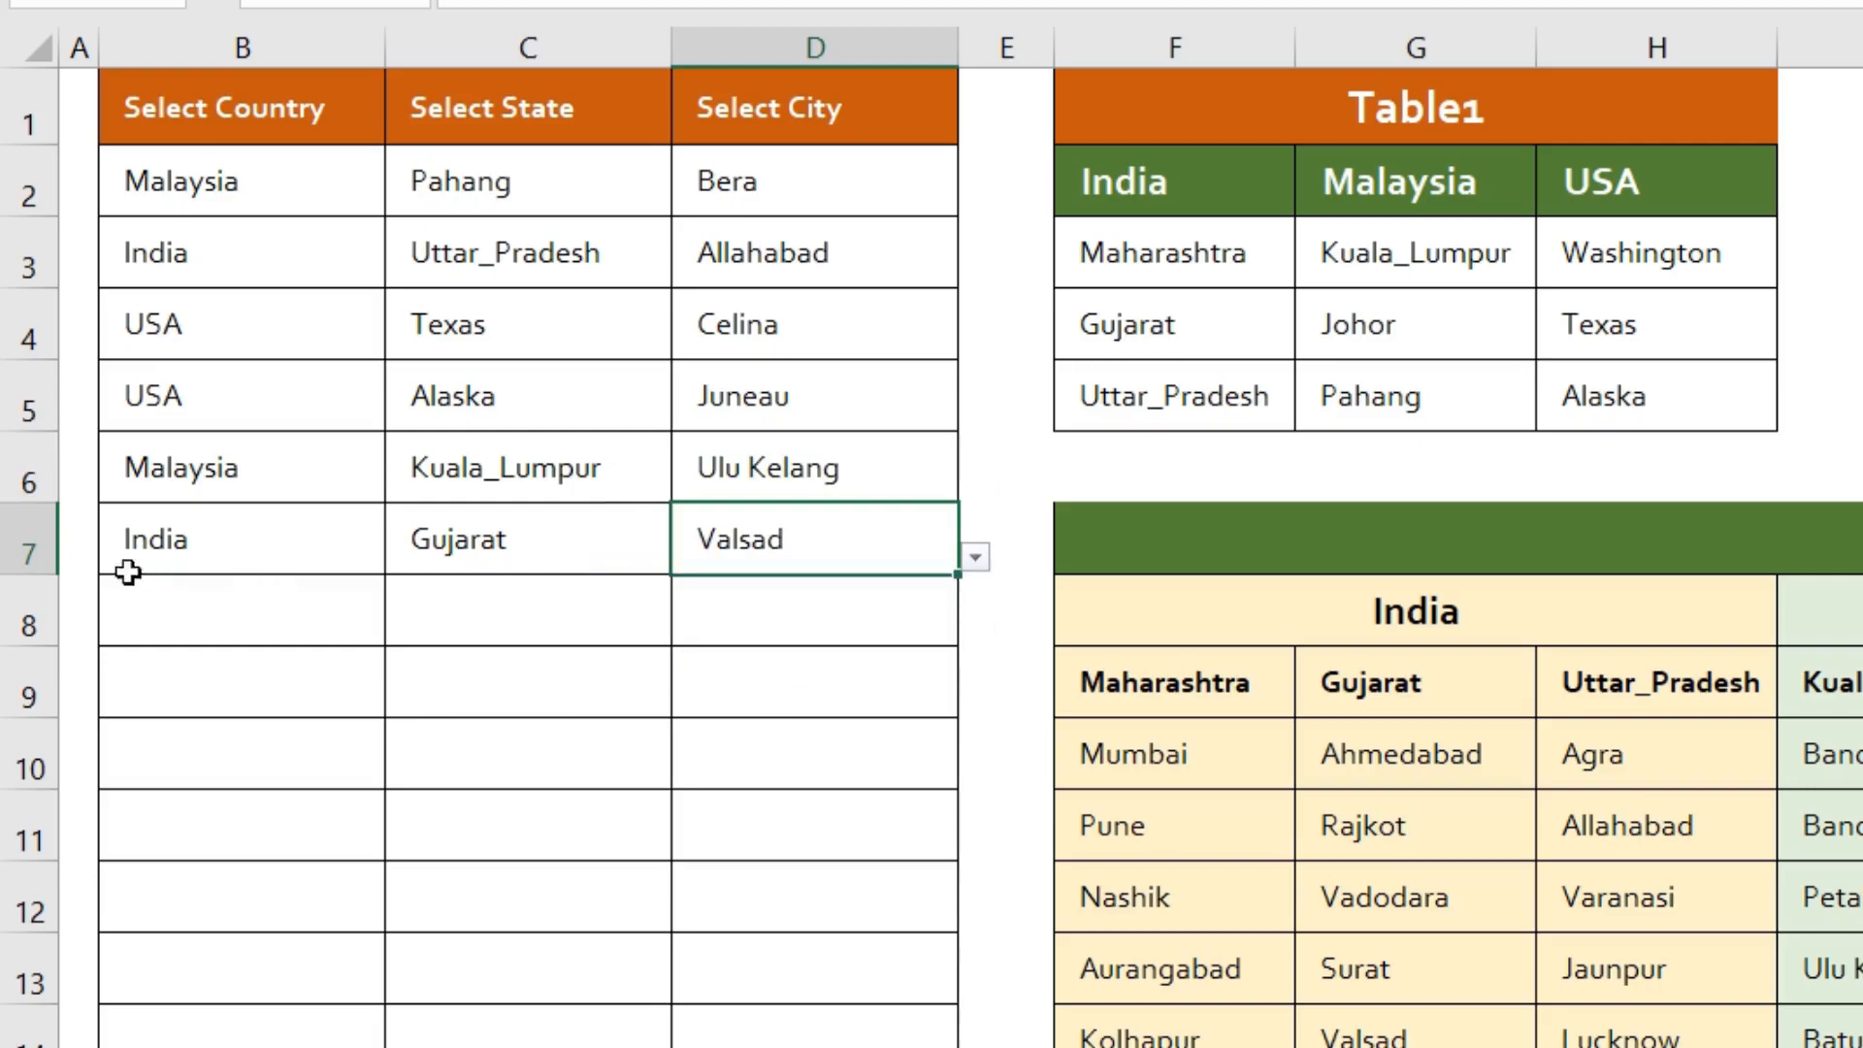
Step: Fill row 8 from the dropdown lists with country India, state Maharashtra and city Mumbai
left_click(129, 611)
left_click(401, 628)
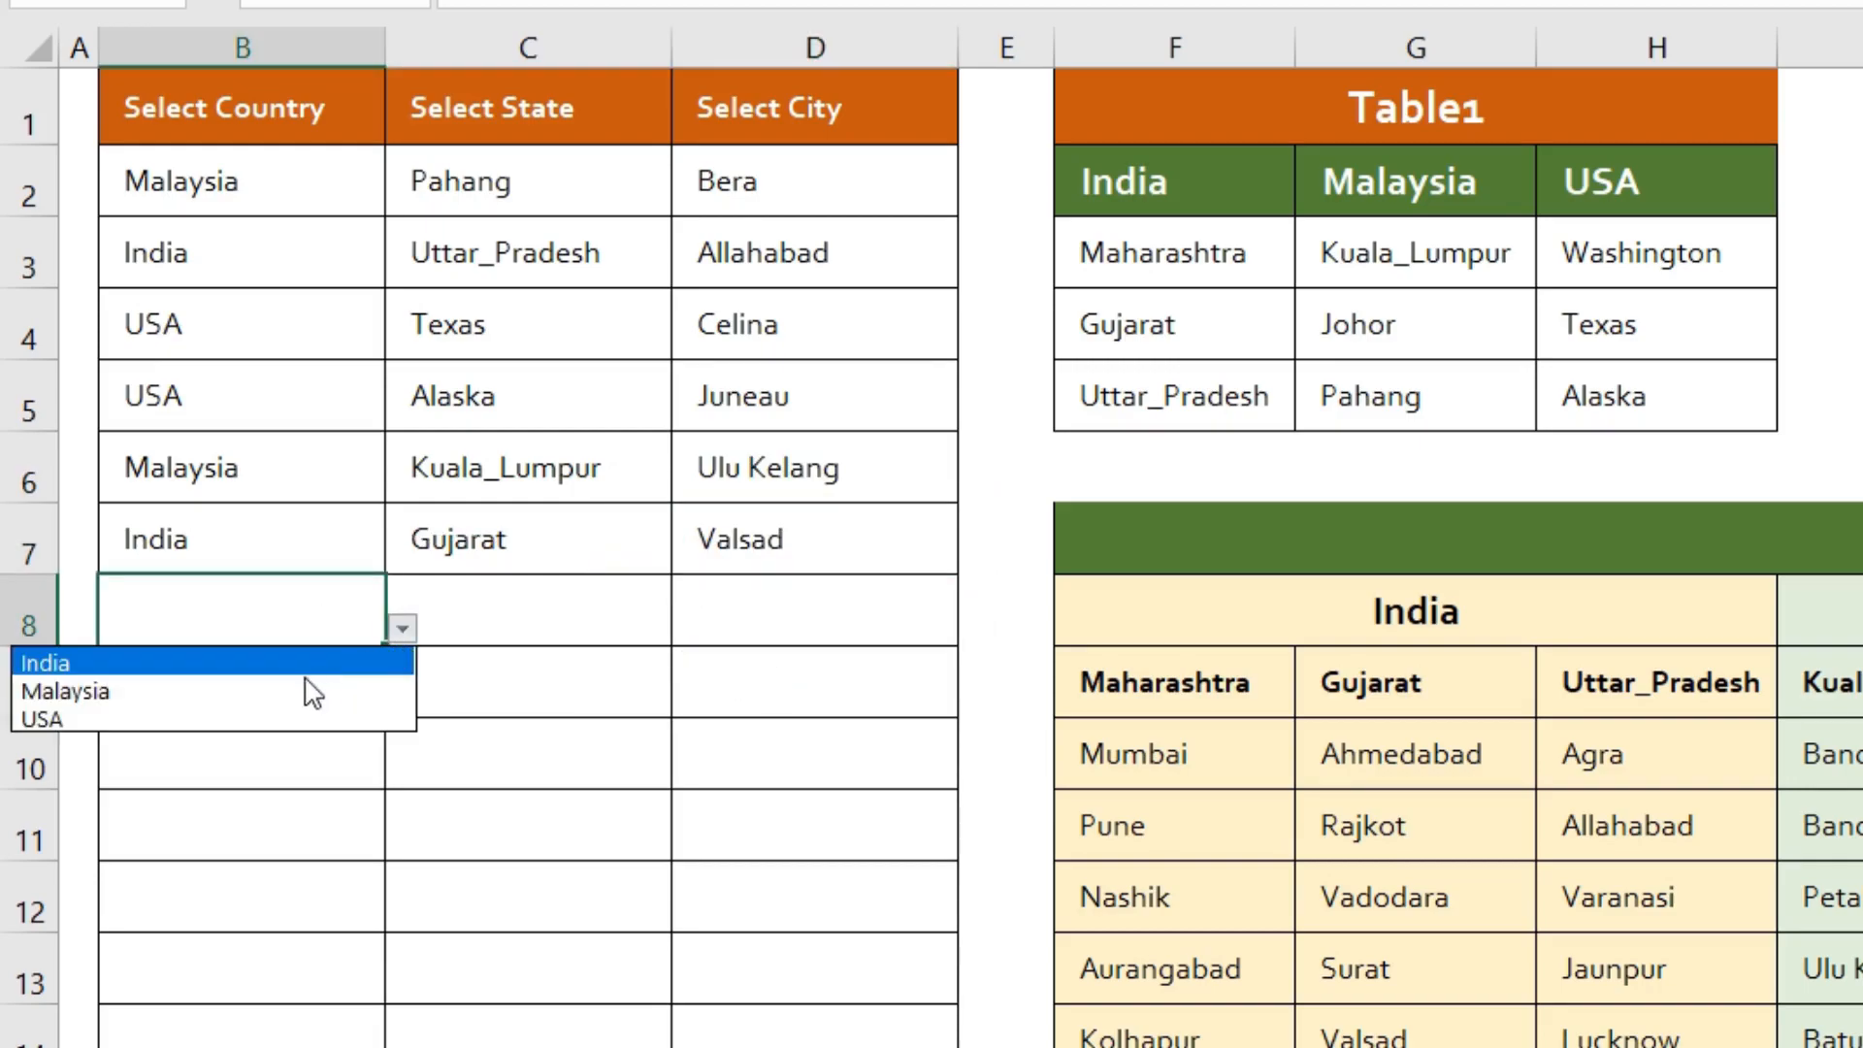
left_click(273, 662)
left_click(514, 610)
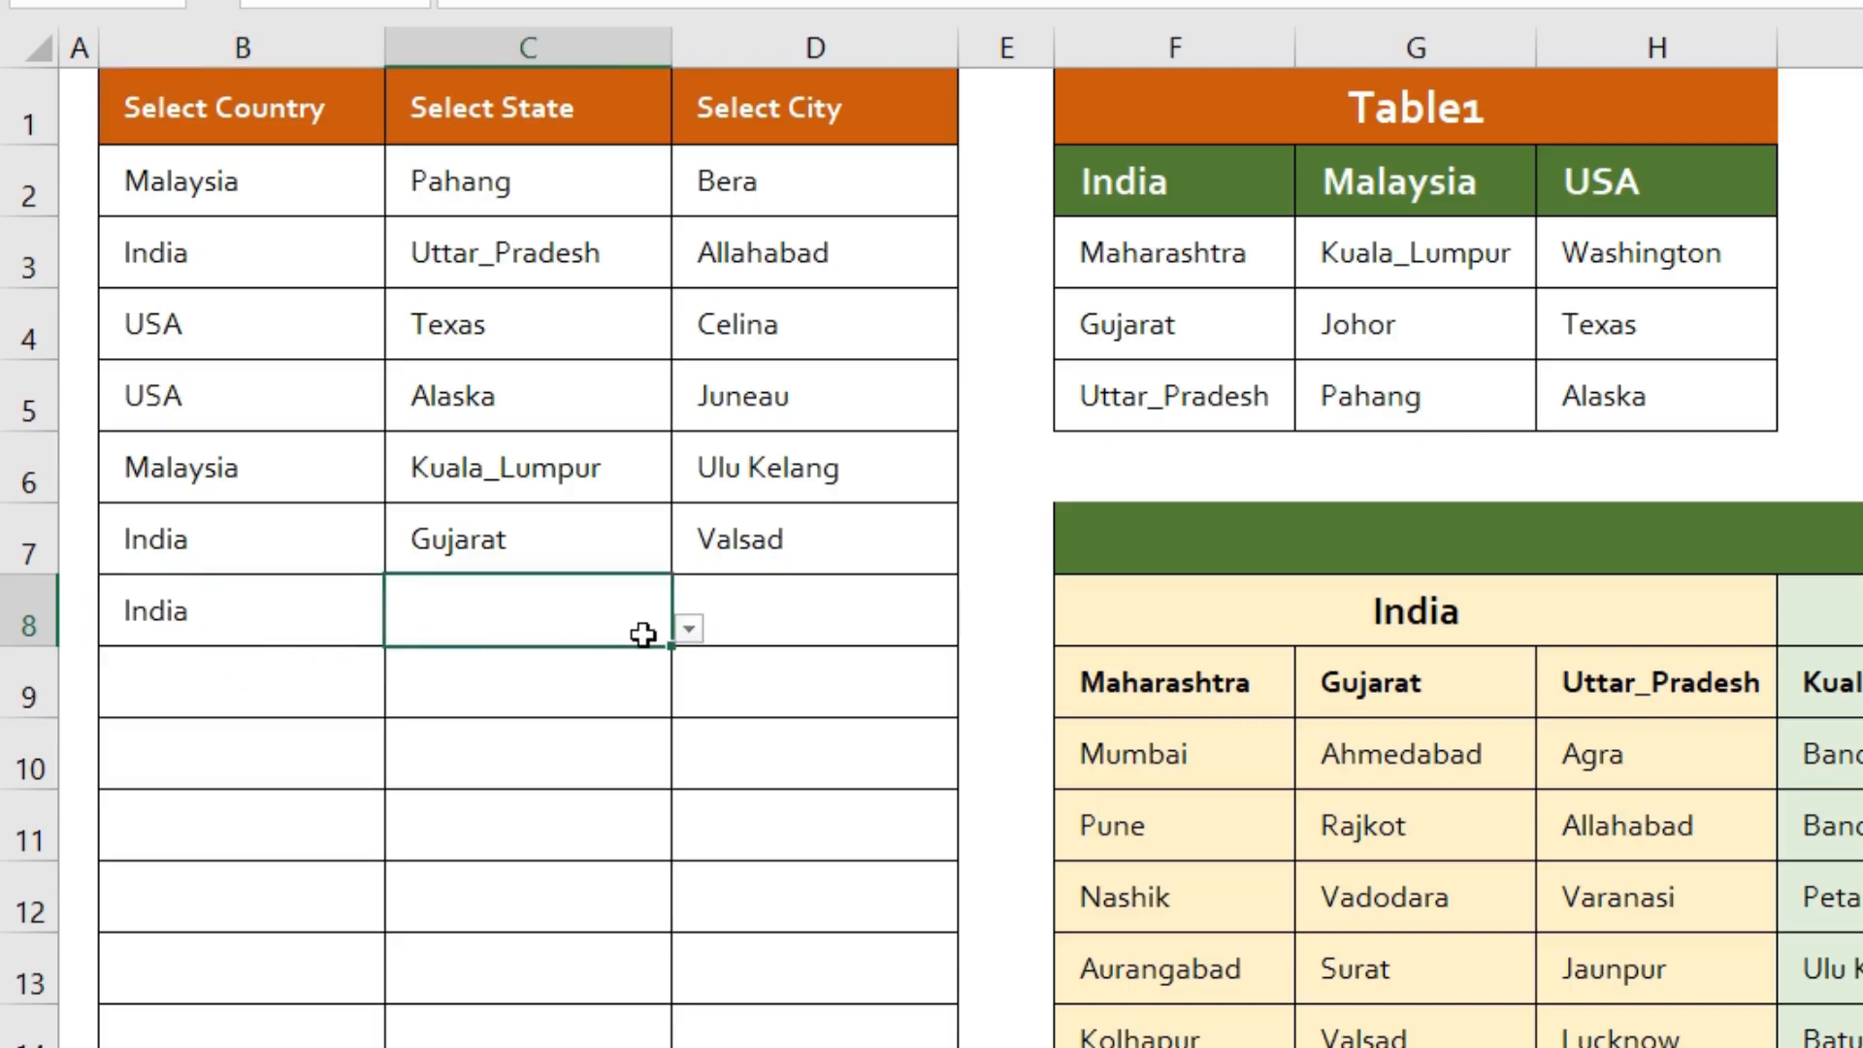
left_click(688, 631)
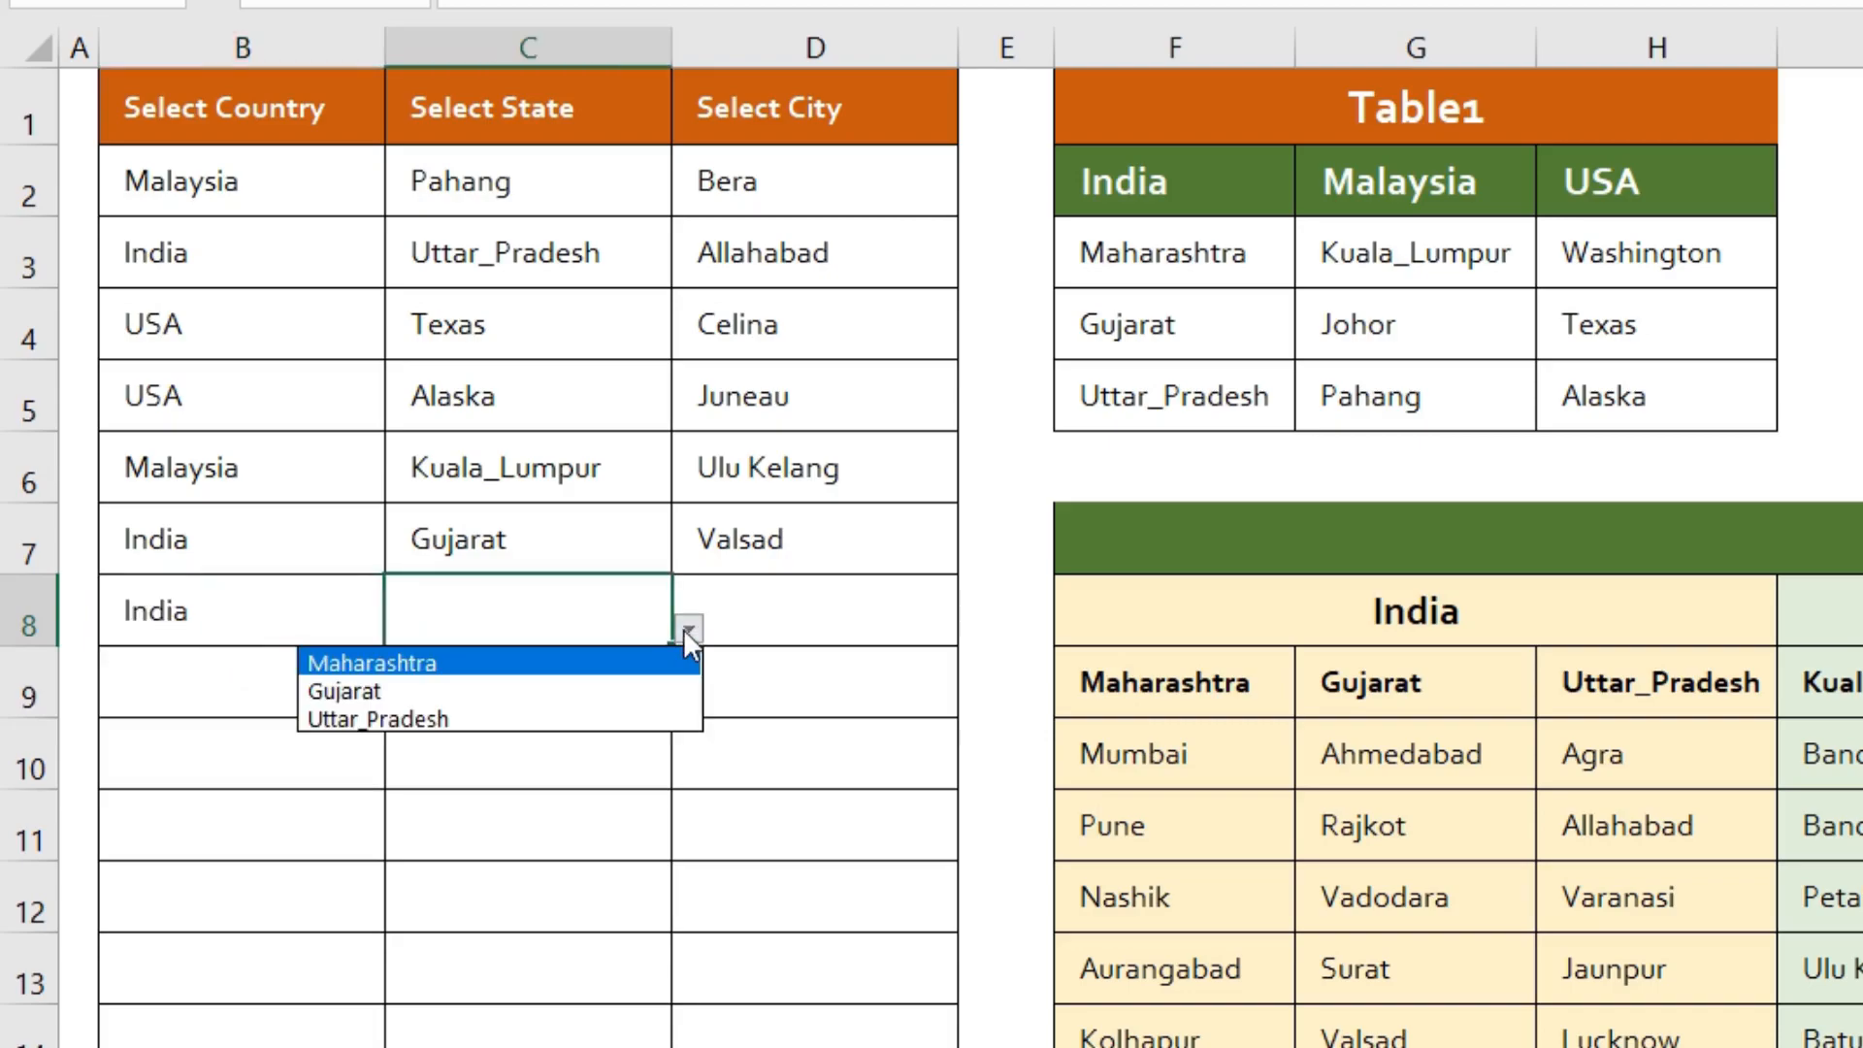
left_click(514, 664)
left_click(854, 619)
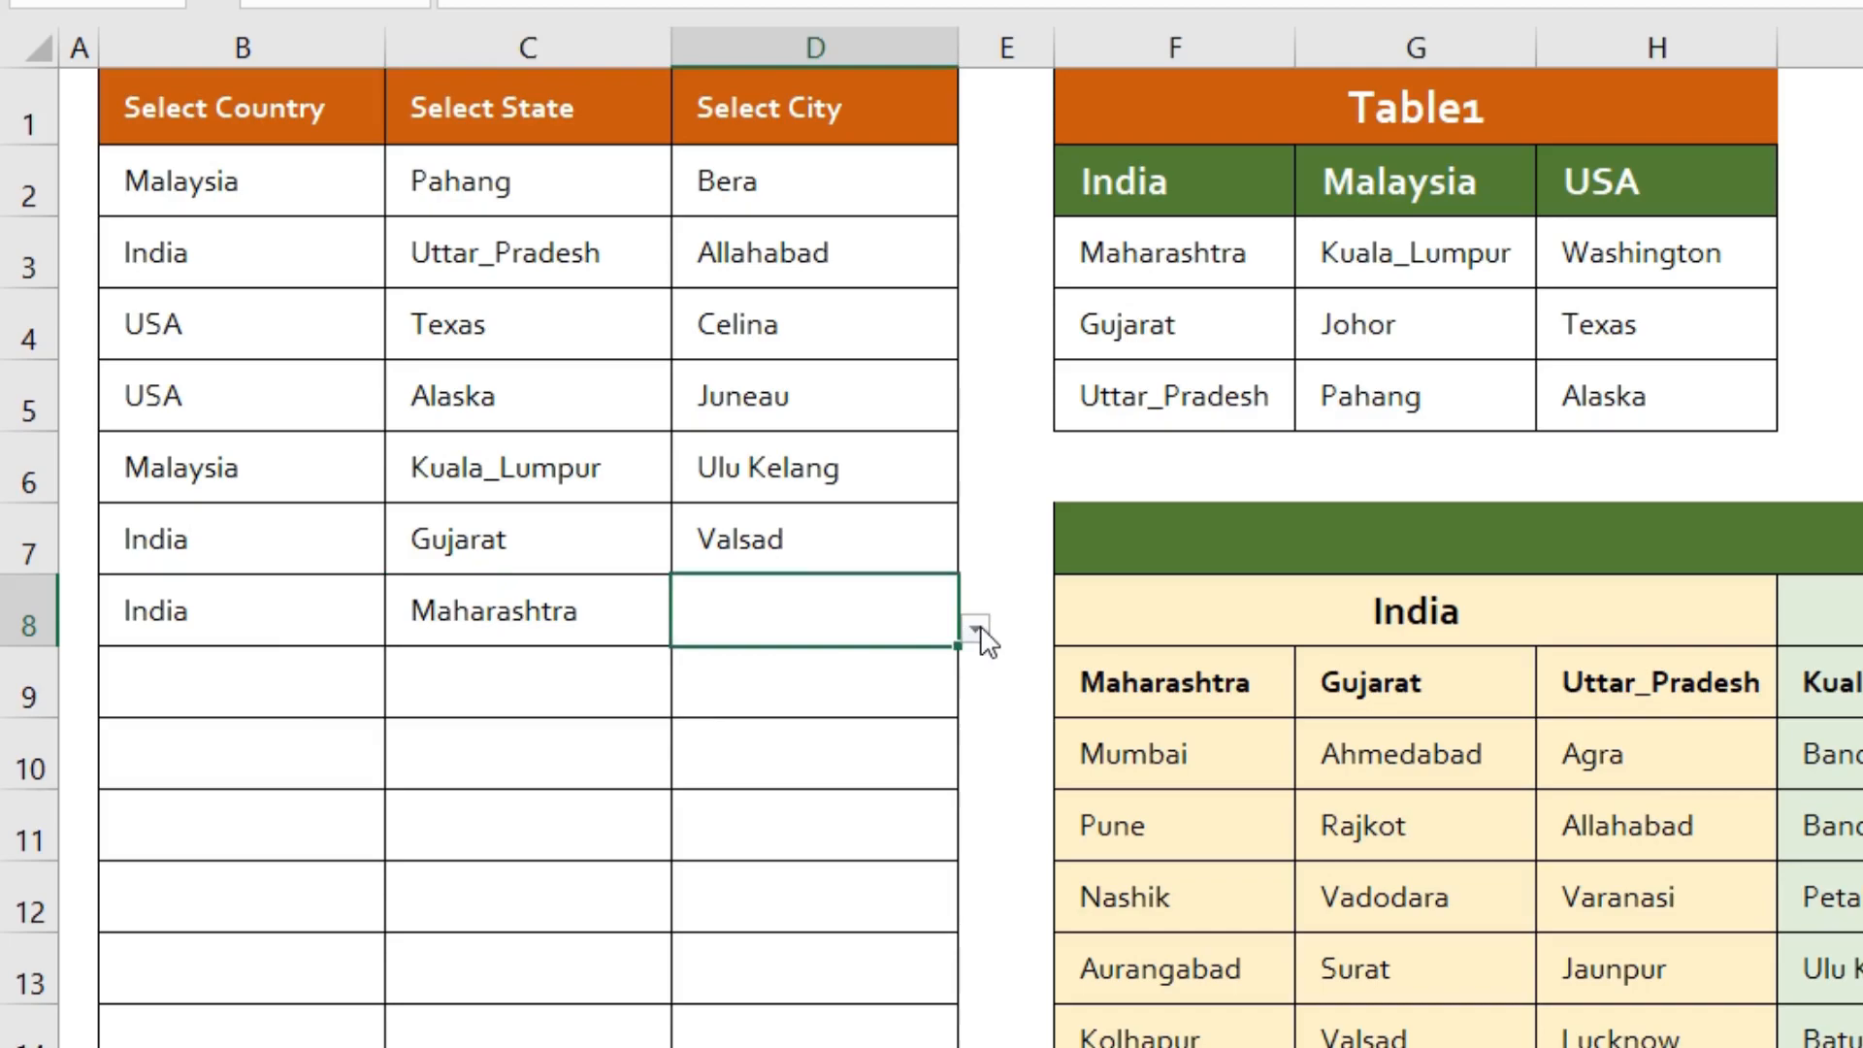
left_click(975, 631)
left_click(694, 662)
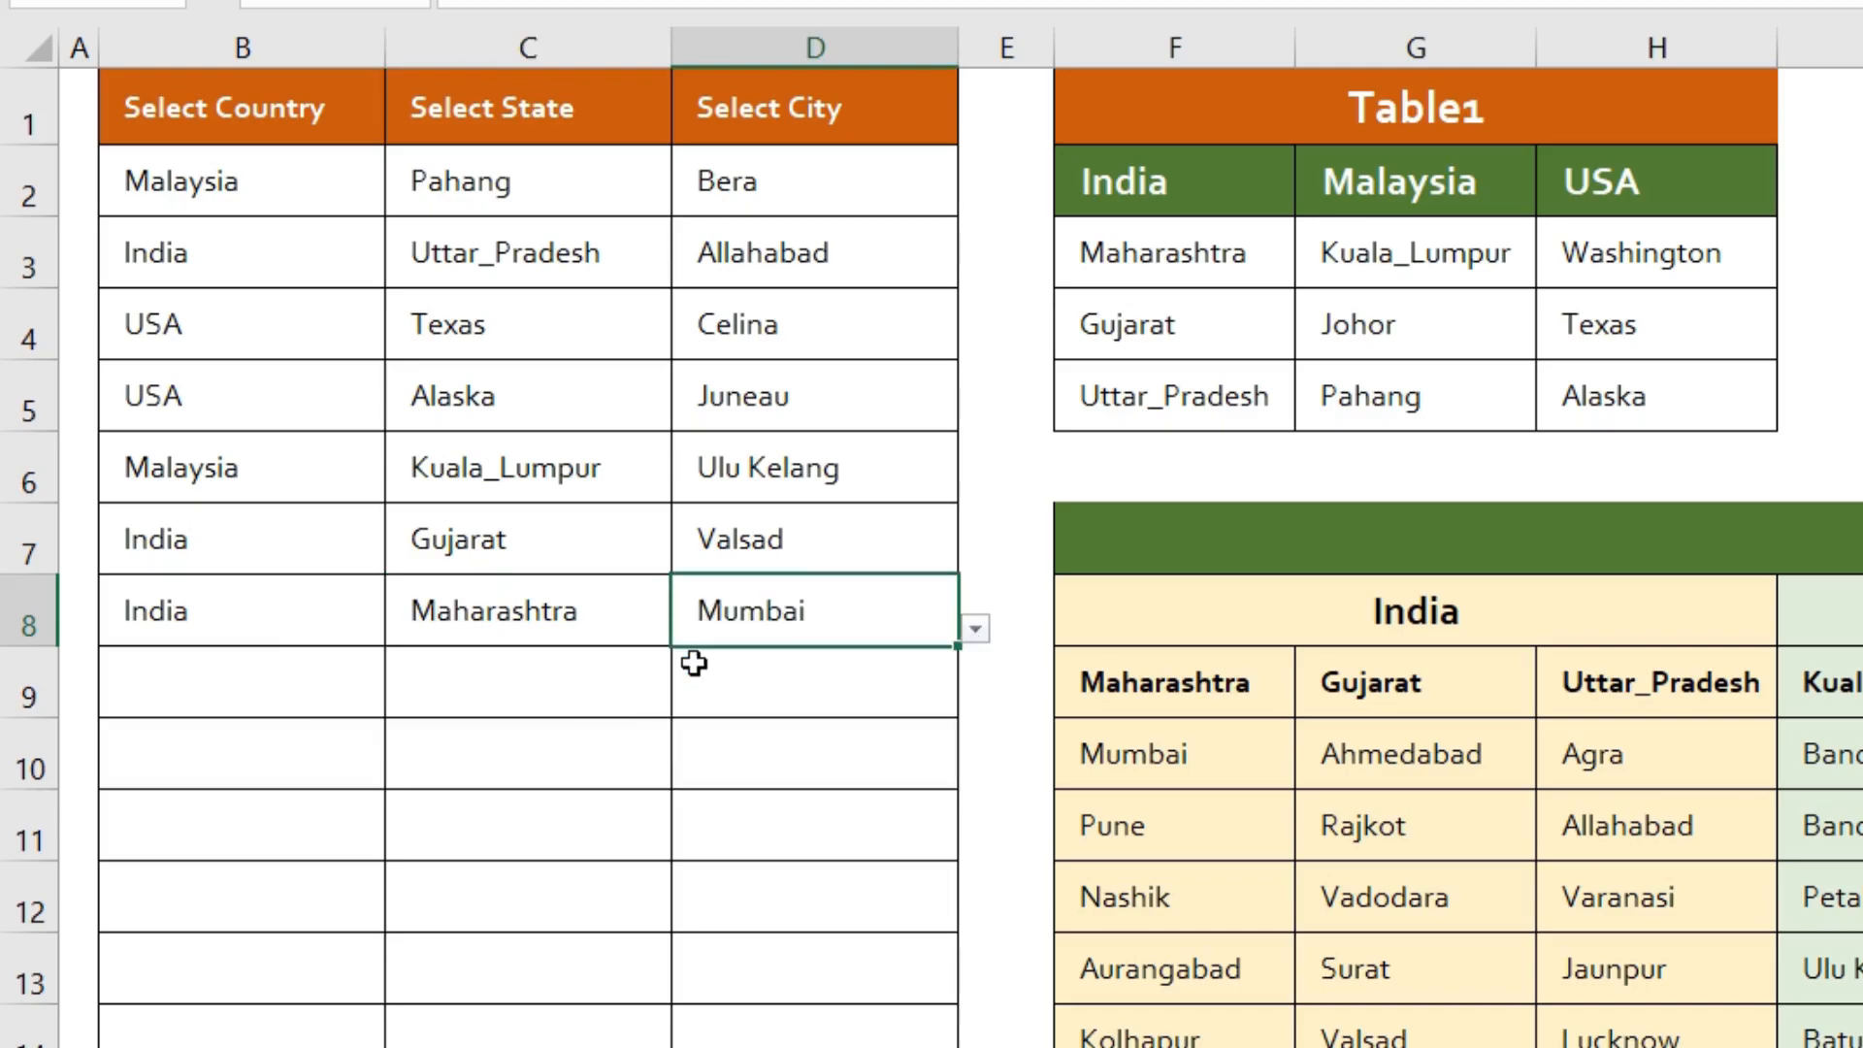
Step: Fill row 9 from the dropdown lists with country USA, state Alaska and city Ketchikan
left_click(329, 690)
left_click(402, 701)
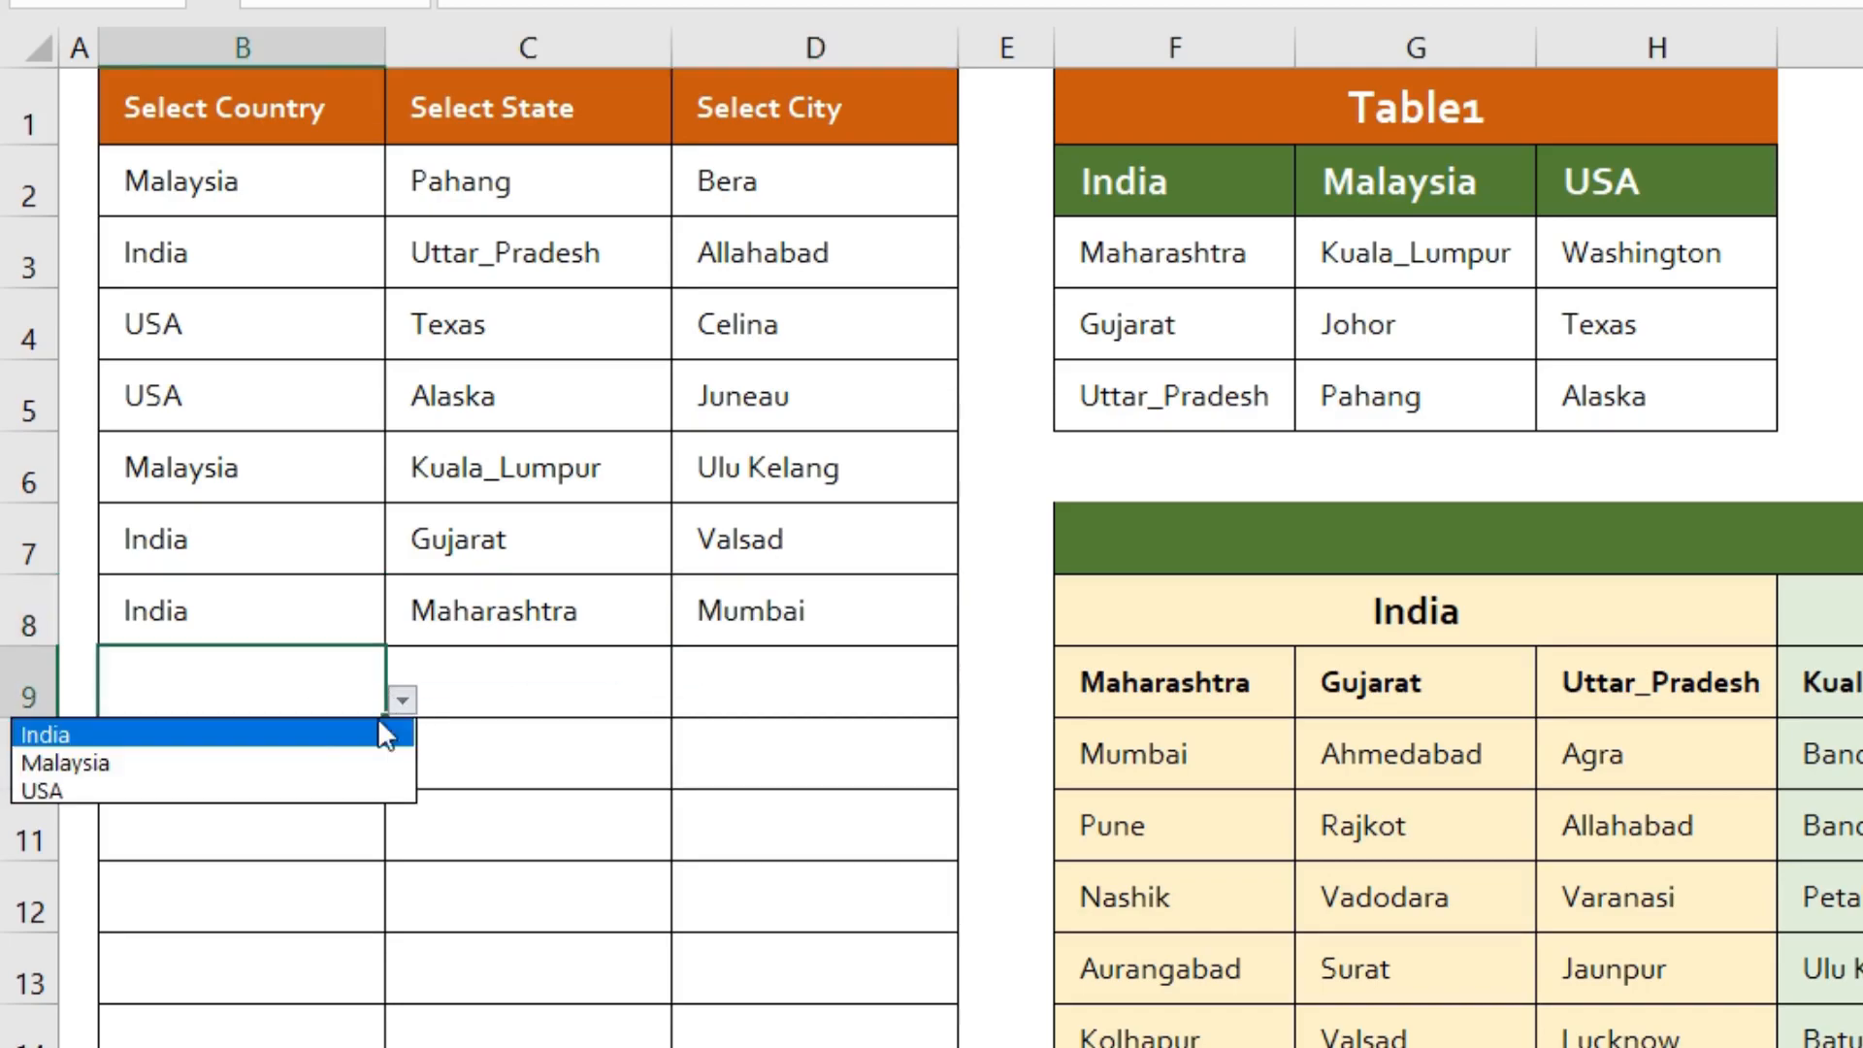
left_click(166, 787)
left_click(497, 677)
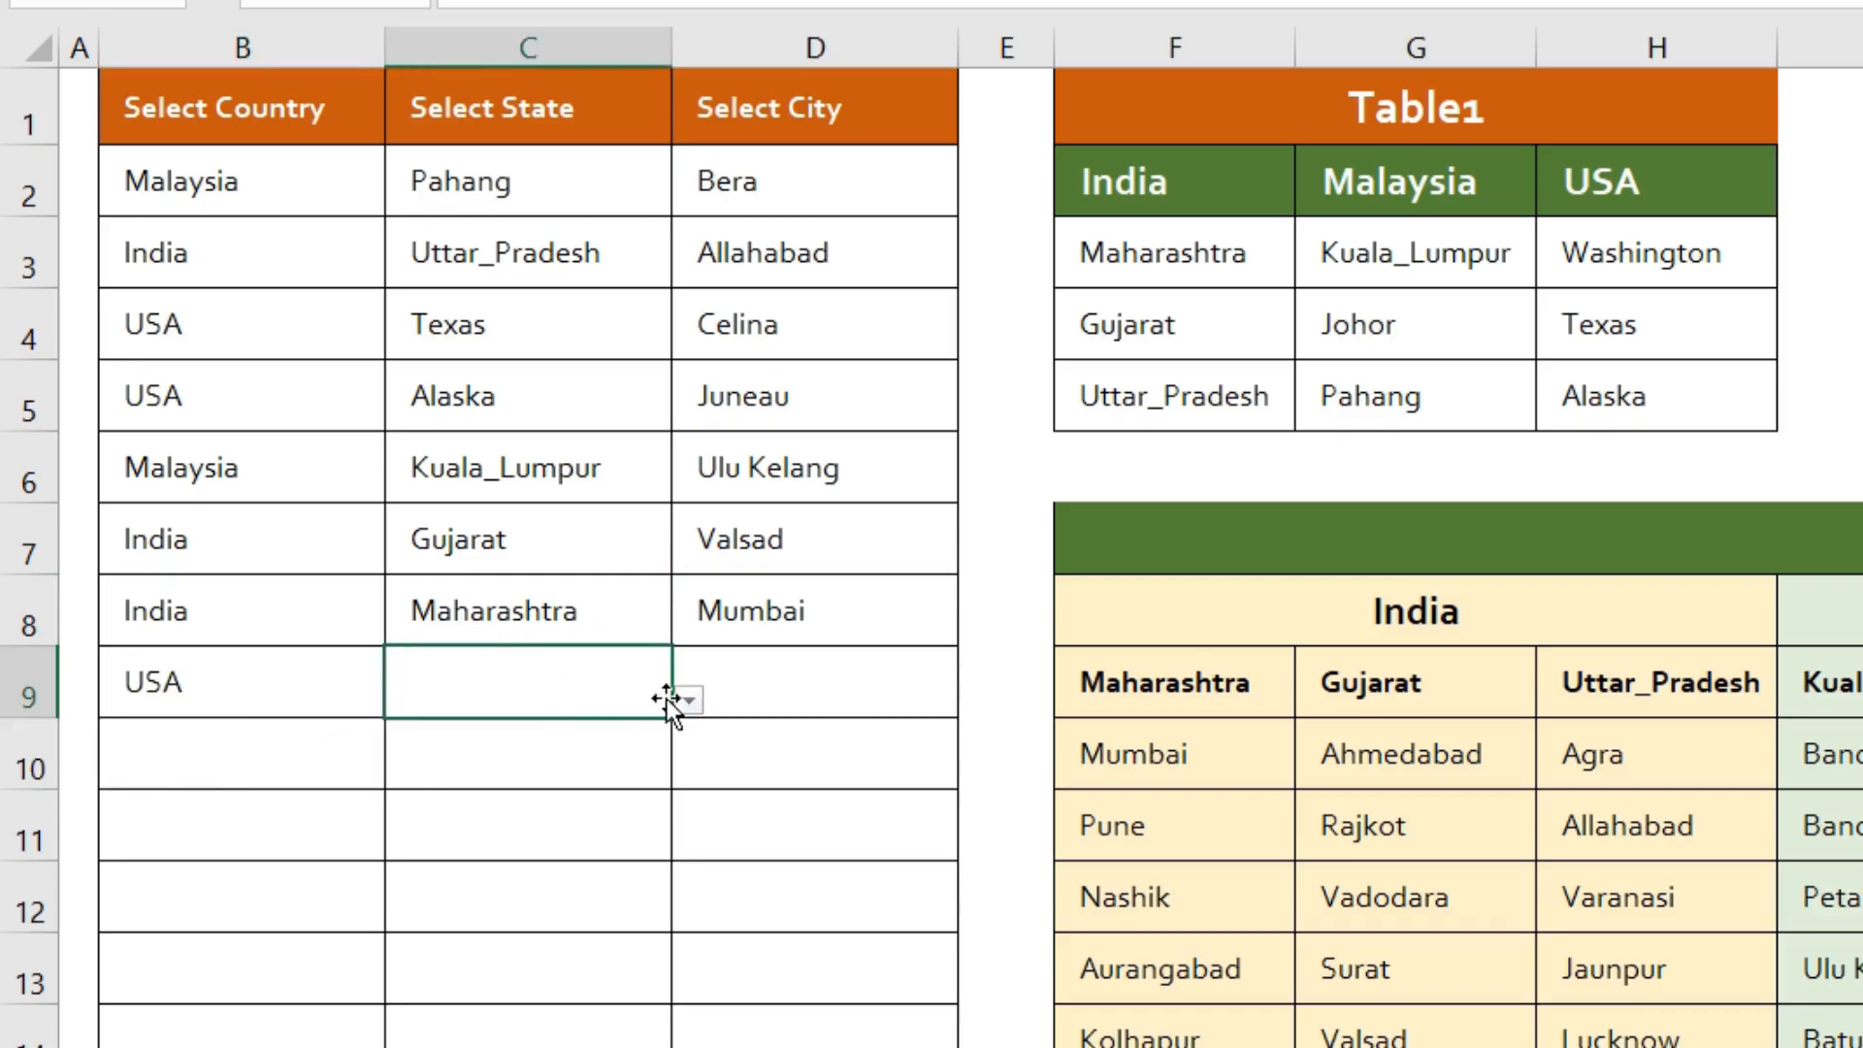
left_click(688, 704)
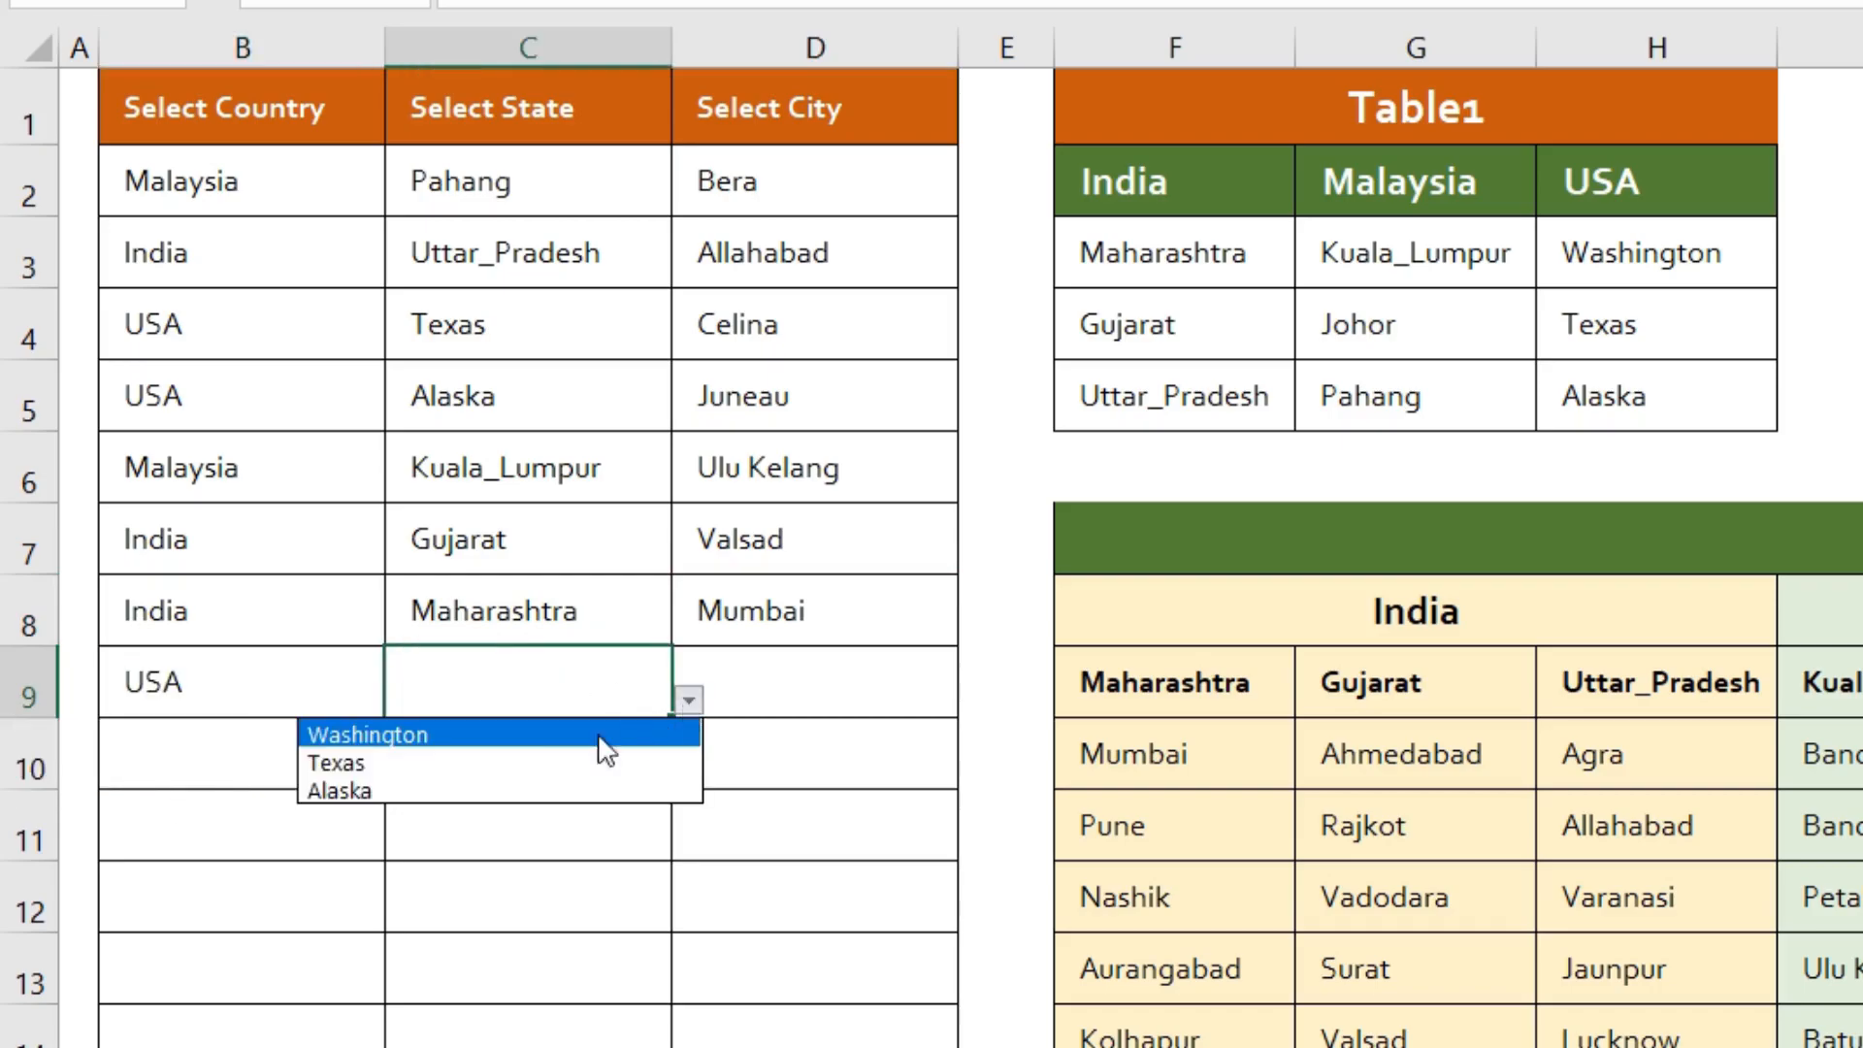
left_click(433, 780)
left_click(856, 695)
left_click(968, 707)
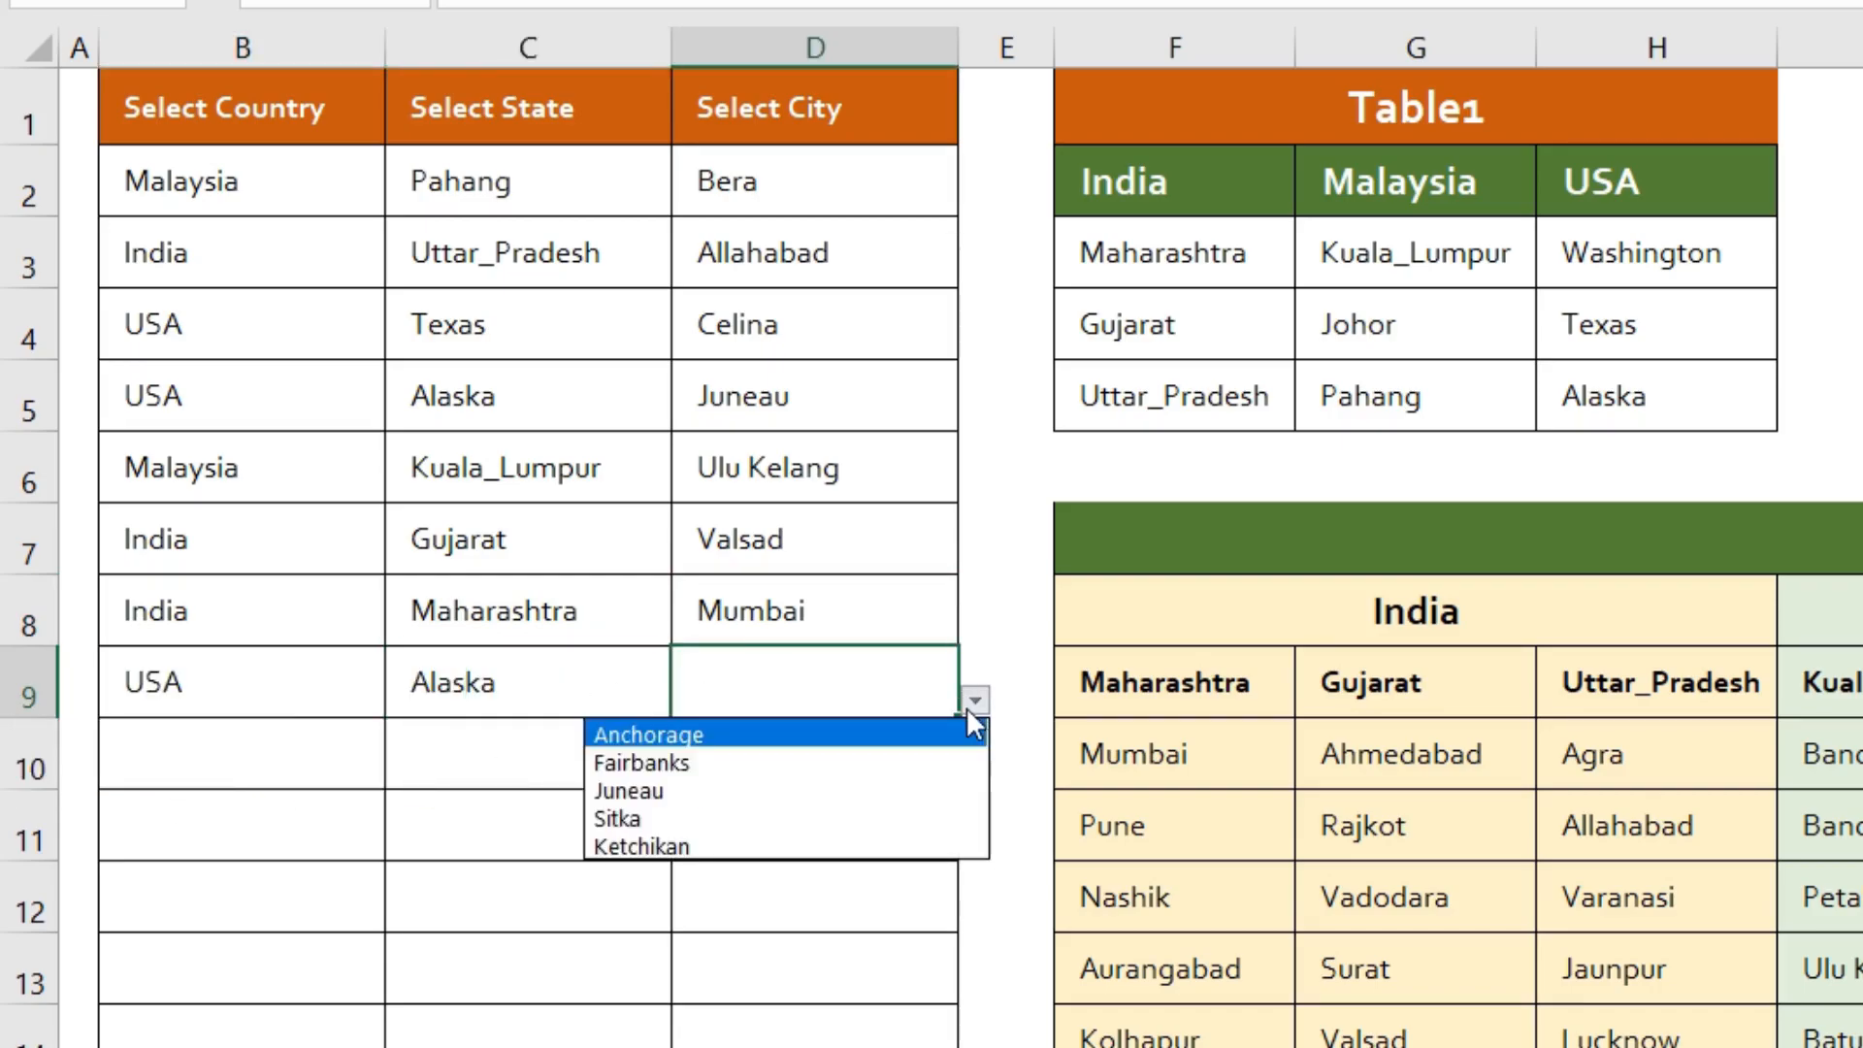
left_click(680, 850)
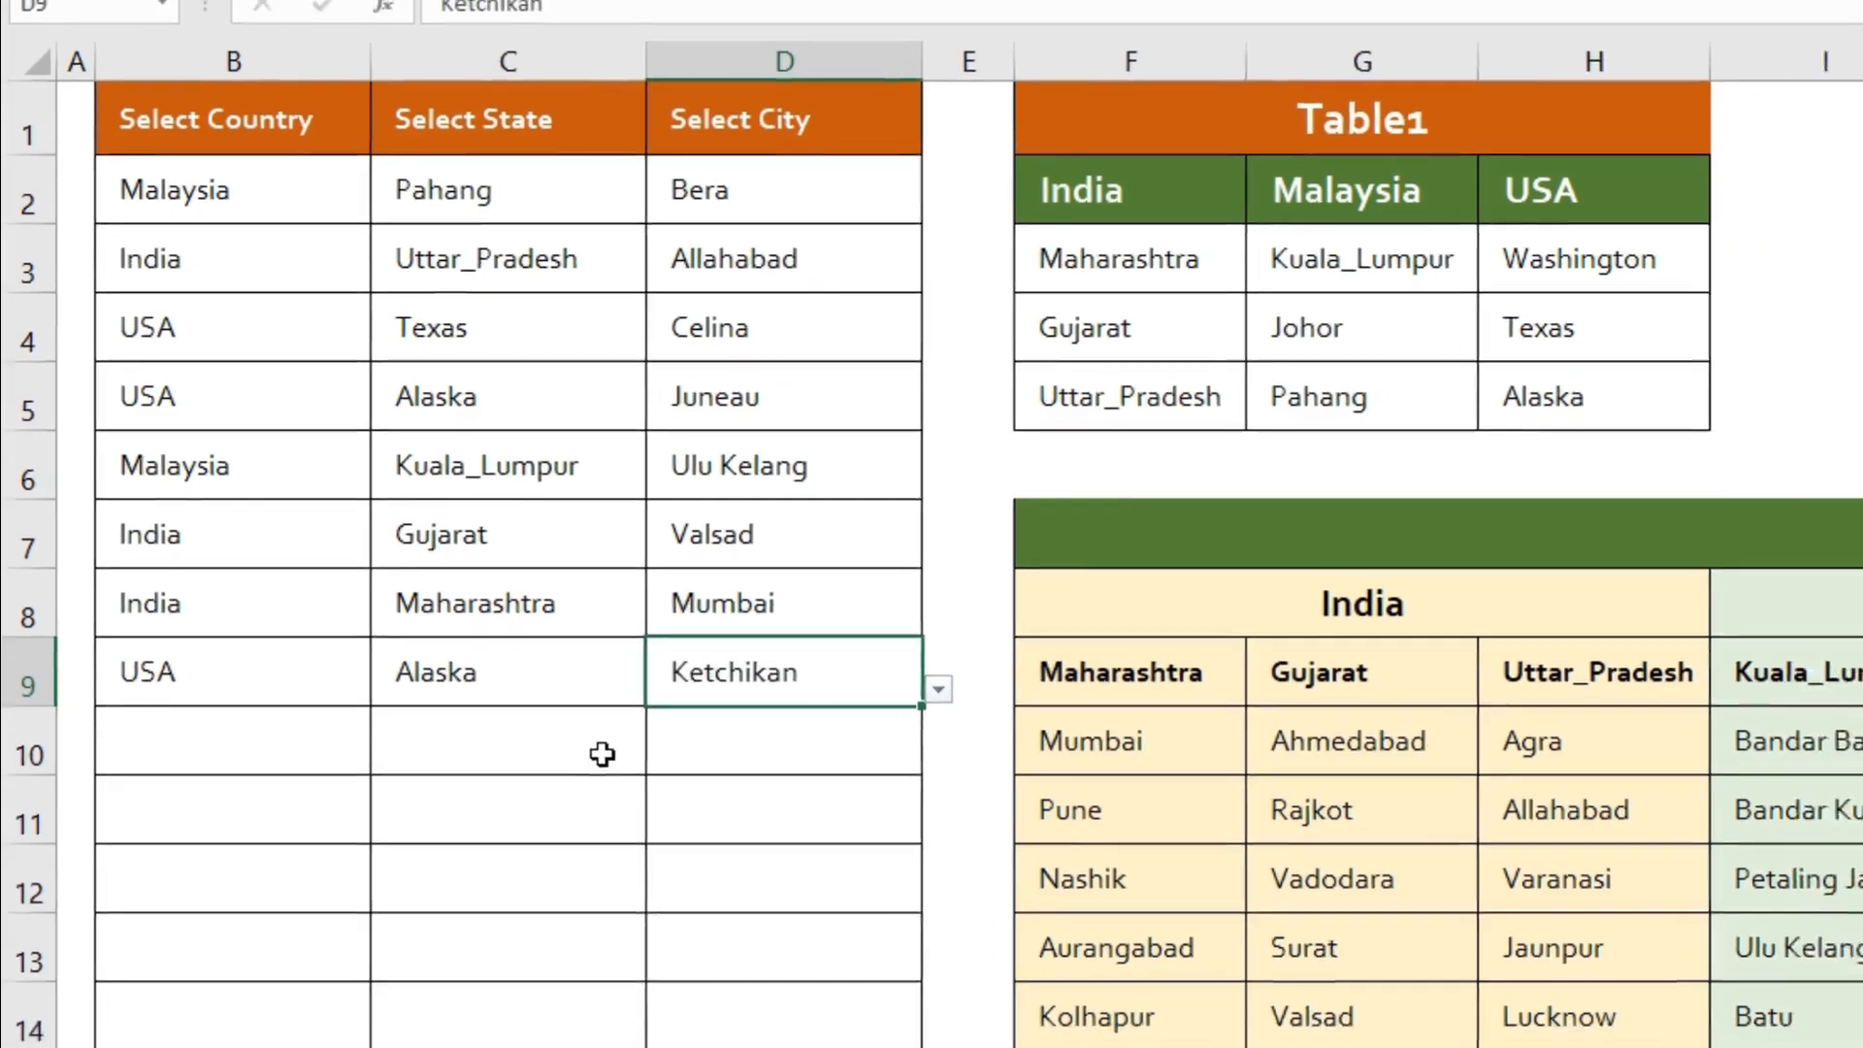